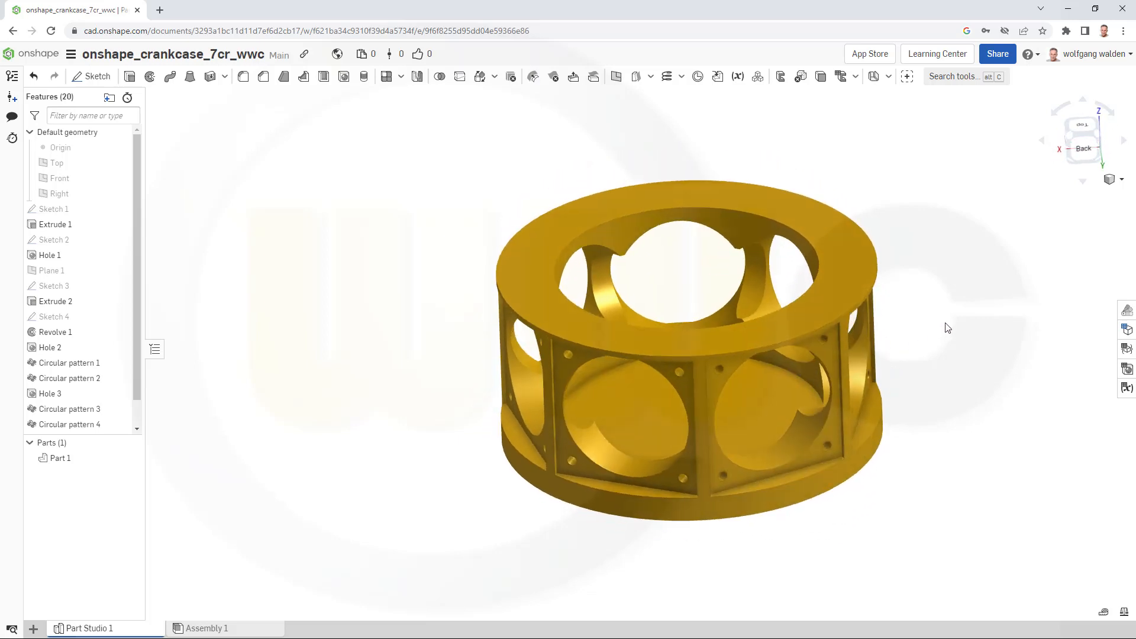
- Switch to the onshape_crankcase_7cr_yt document and start a sketch on the Top plane, viewed from the top
{"action": "key", "text": "alt+Tab"}
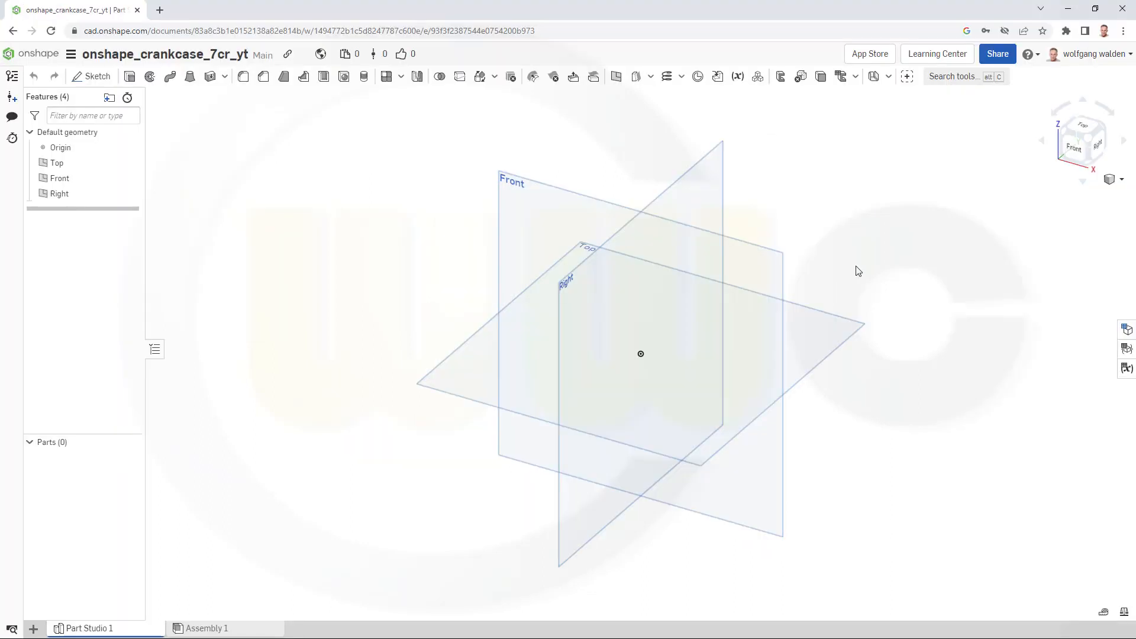
{"action": "left_click", "coordinate": [93, 76]}
{"action": "left_click", "coordinate": [817, 364]}
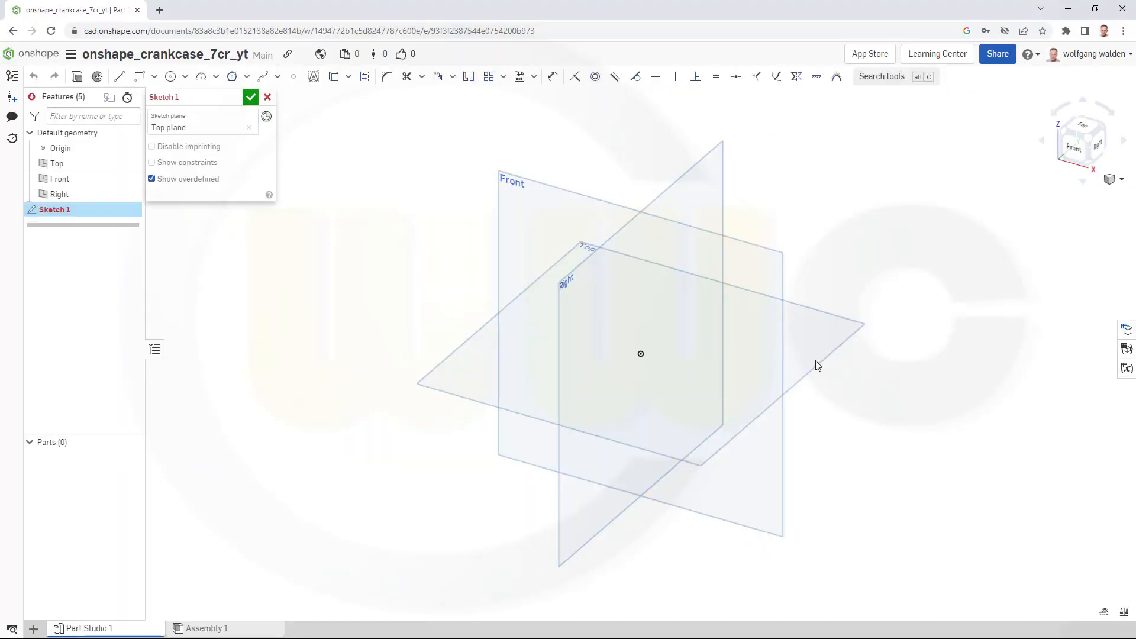
{"action": "left_click", "coordinate": [1083, 129]}
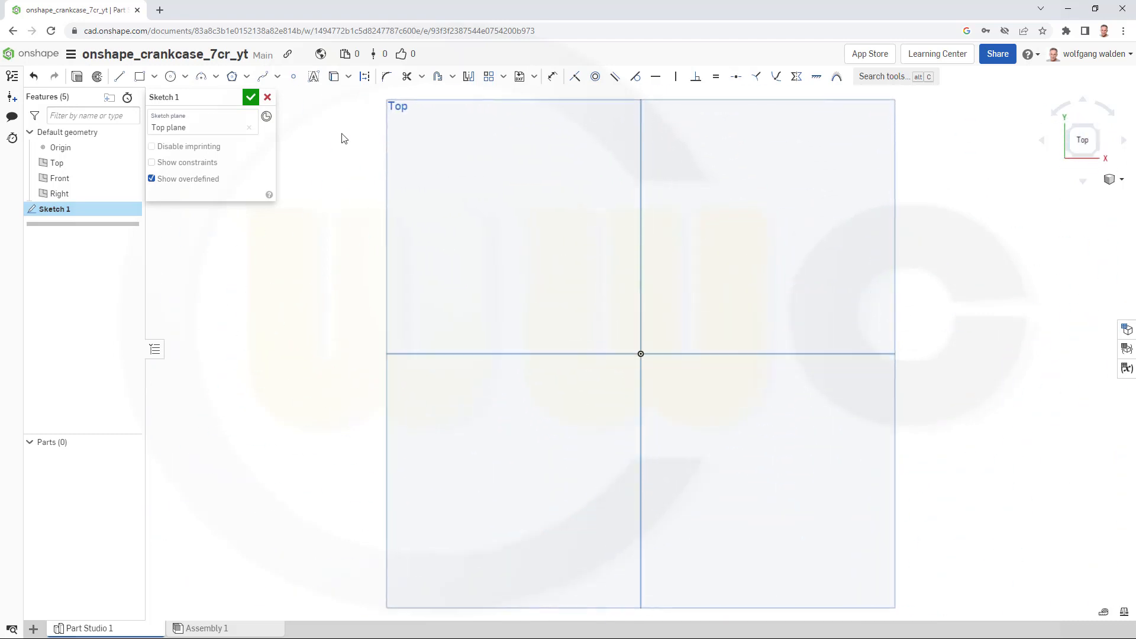
- Sketch a circle centred on the origin with a 383 mm diameter and finish the sketch
{"action": "left_click", "coordinate": [170, 78]}
{"action": "left_click", "coordinate": [641, 354]}
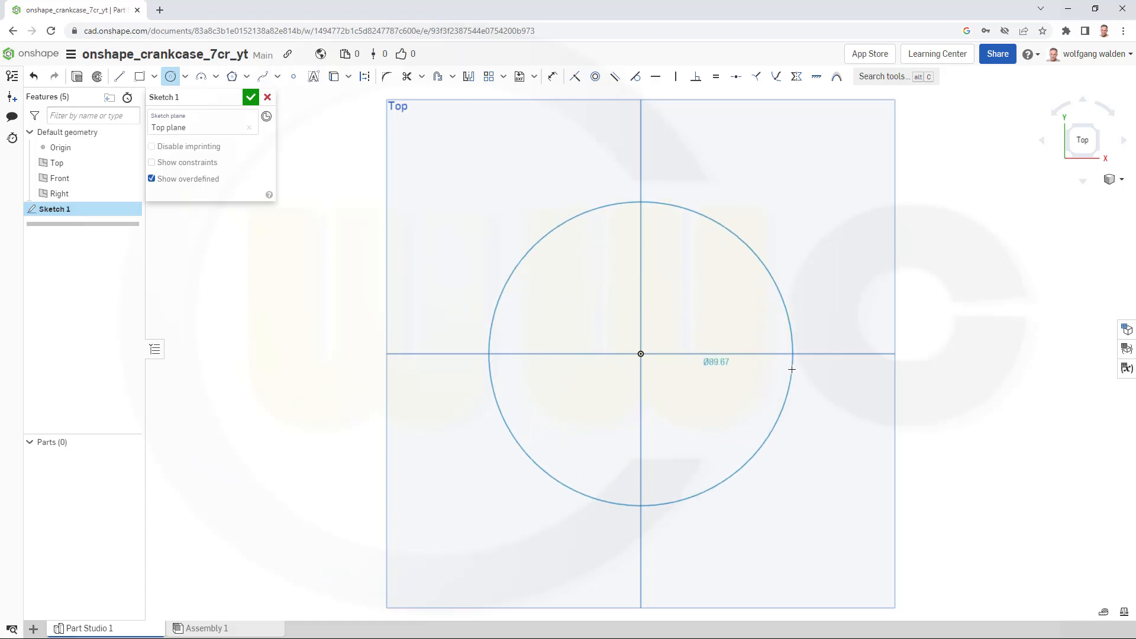
{"action": "left_click", "coordinate": [793, 367]}
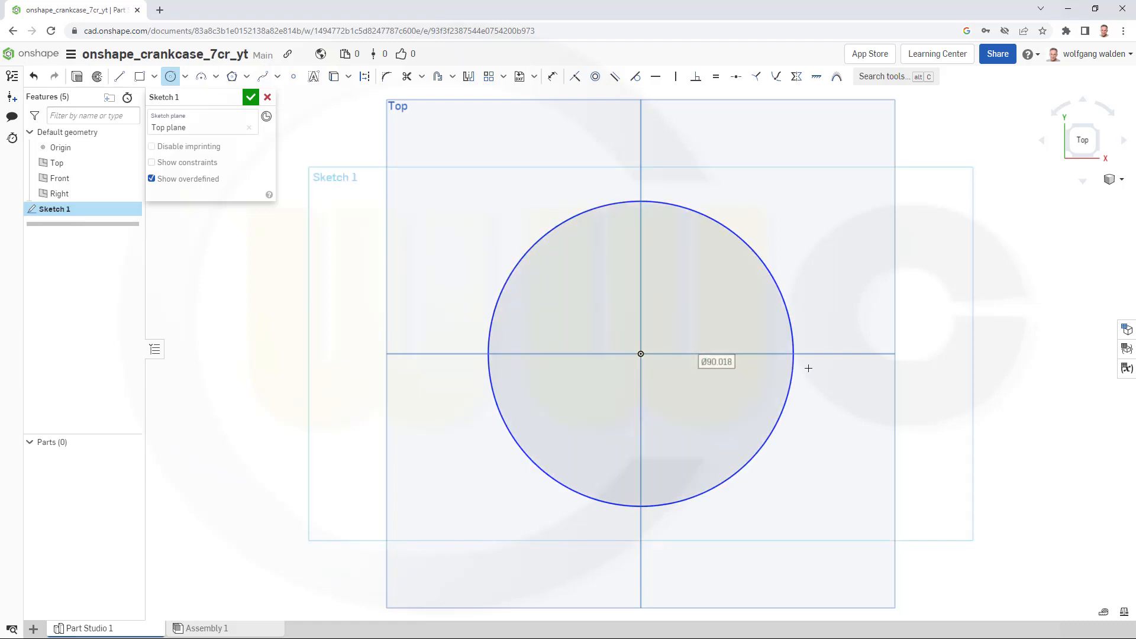
{"action": "type", "text": "383"}
{"action": "key", "text": "Return"}
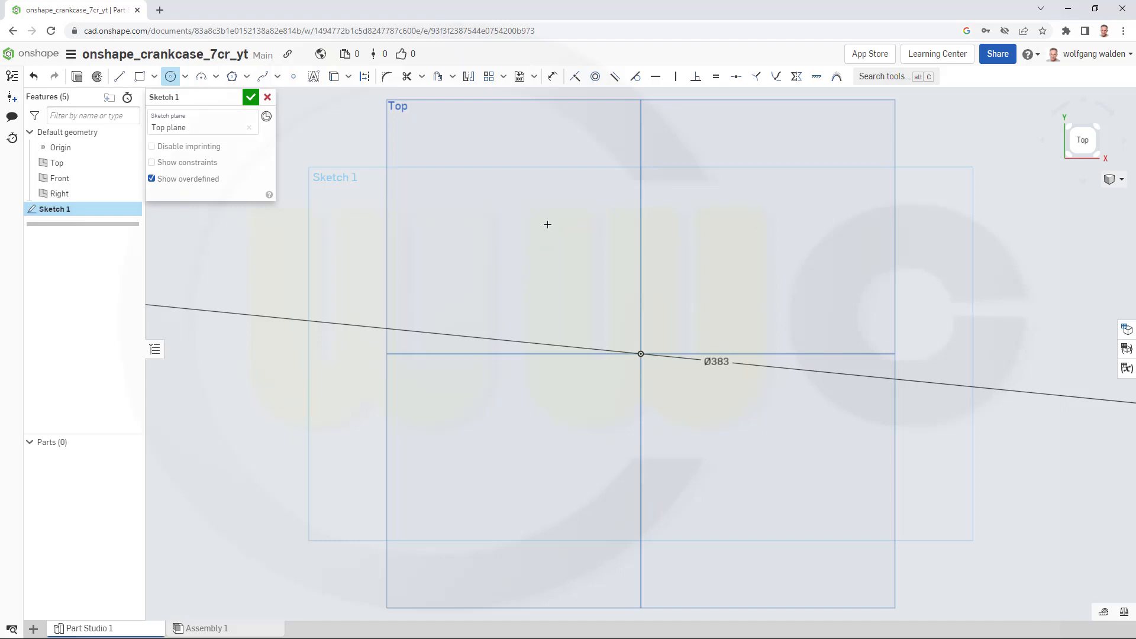
{"action": "left_click", "coordinate": [251, 98]}
- Extrude the circle sketch 186 mm as a new solid
{"action": "scroll", "coordinate": [568, 269], "scroll_direction": "down", "scroll_amount": 5}
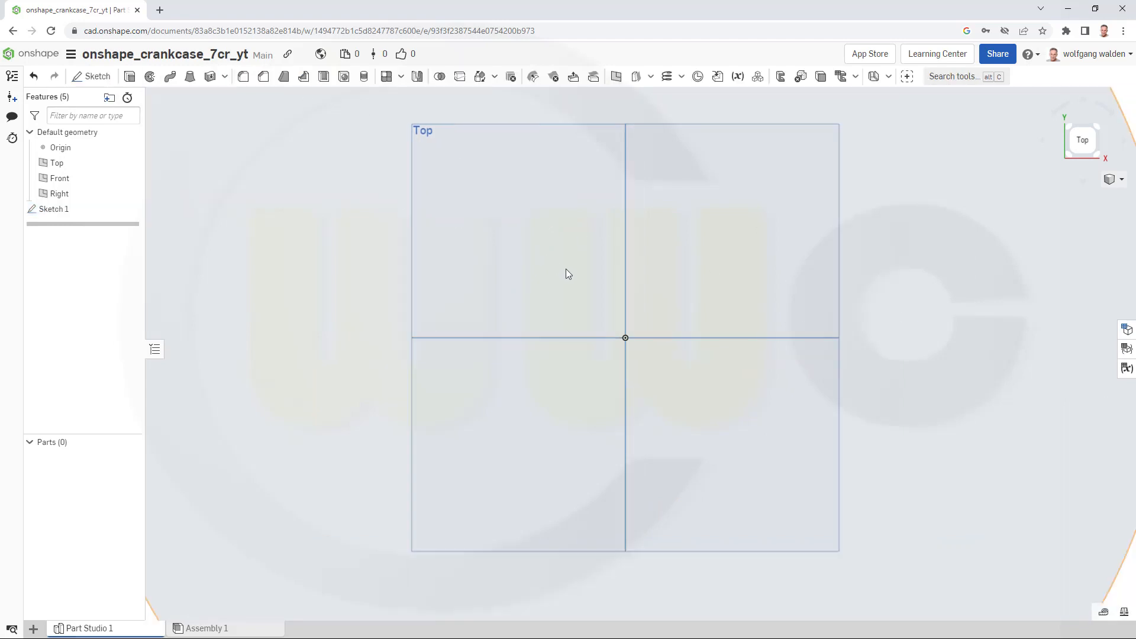
{"action": "right_click_drag", "start_coordinate": [570, 371], "coordinate": [525, 291]}
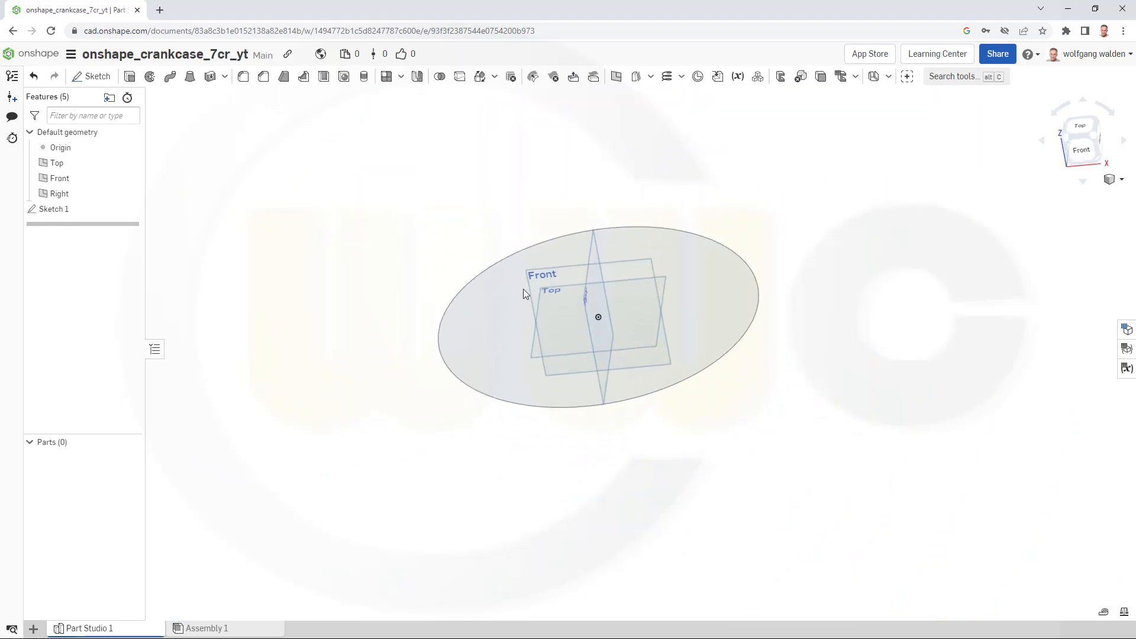
{"action": "left_click", "coordinate": [129, 77]}
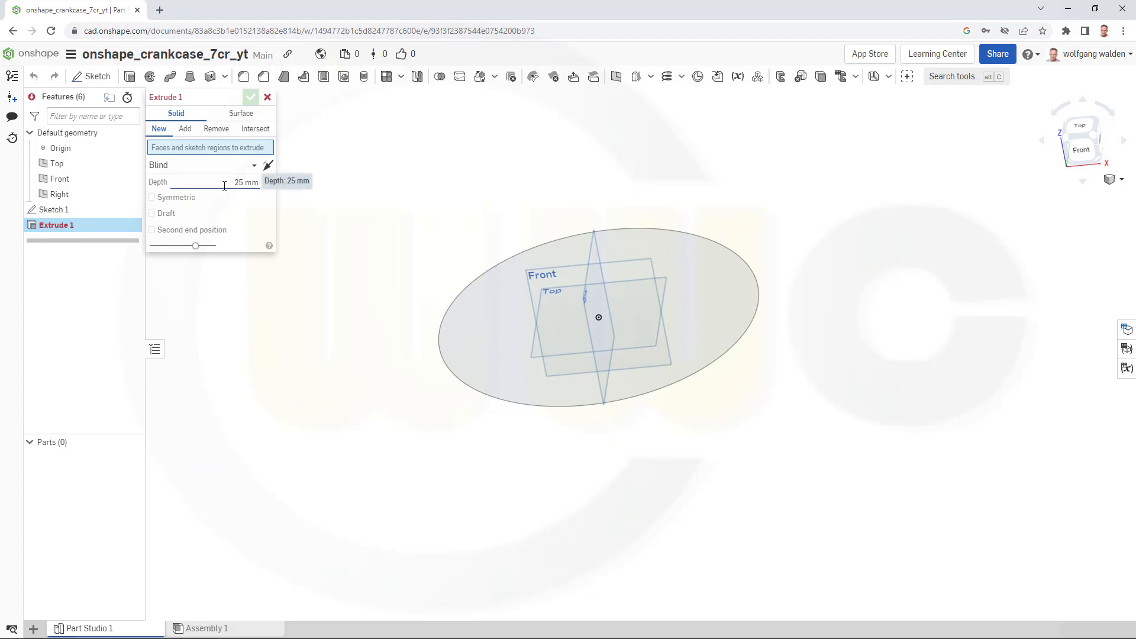
{"action": "left_click", "coordinate": [442, 355]}
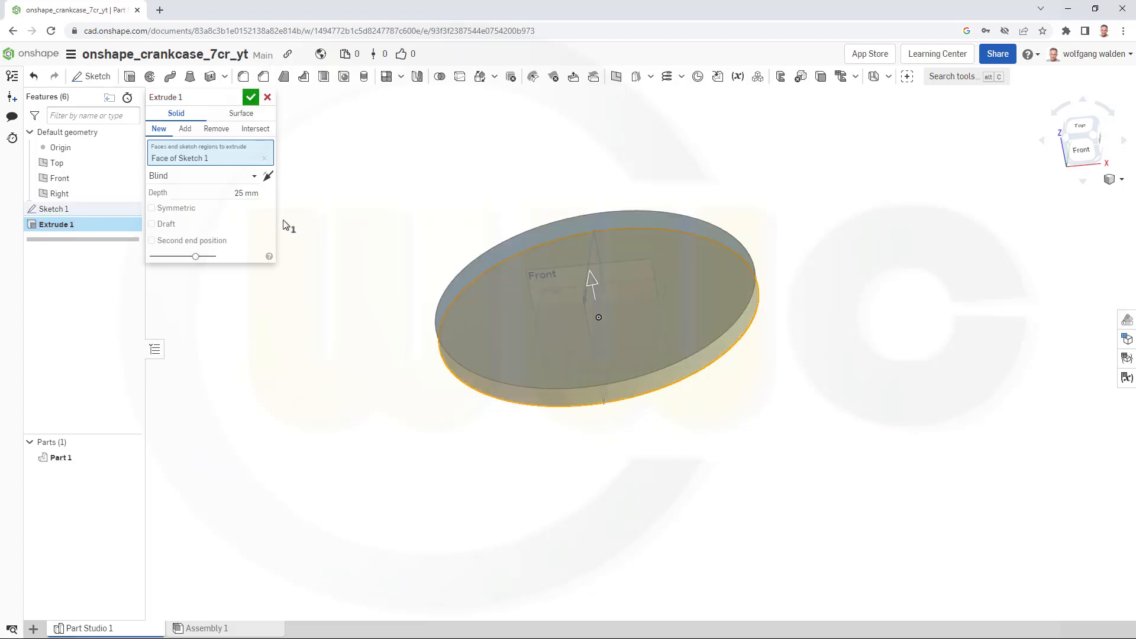
{"action": "left_click", "coordinate": [228, 191]}
{"action": "type", "text": "186"}
{"action": "left_click", "coordinate": [251, 98]}
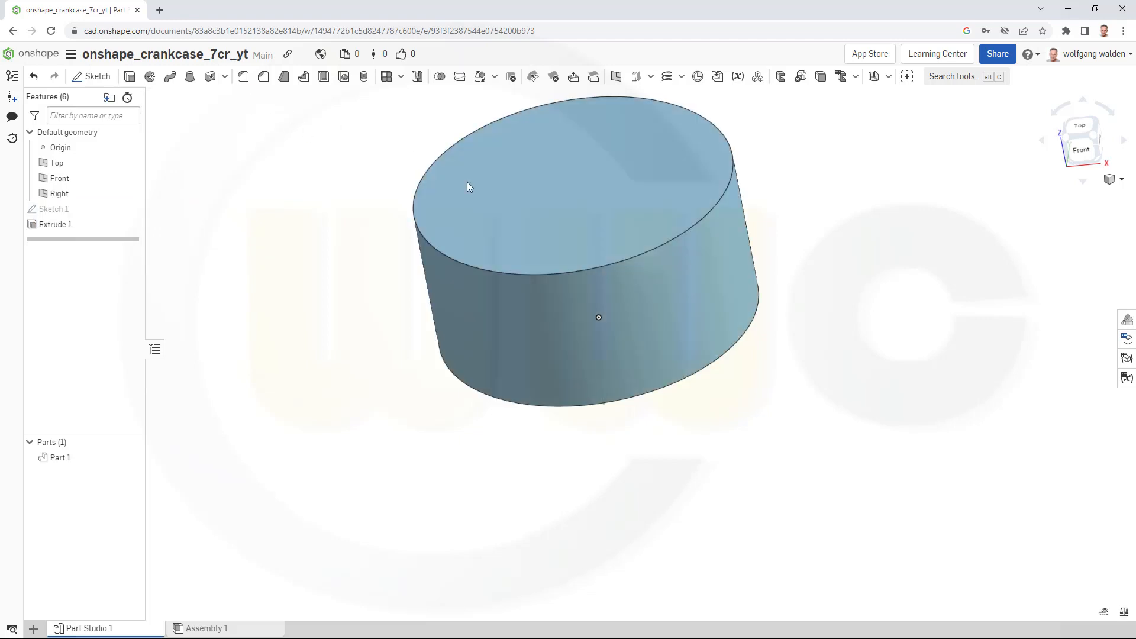
- Sketch a single point at the centre of the cylinder's top face
{"action": "right_click_drag", "start_coordinate": [858, 339], "coordinate": [850, 329]}
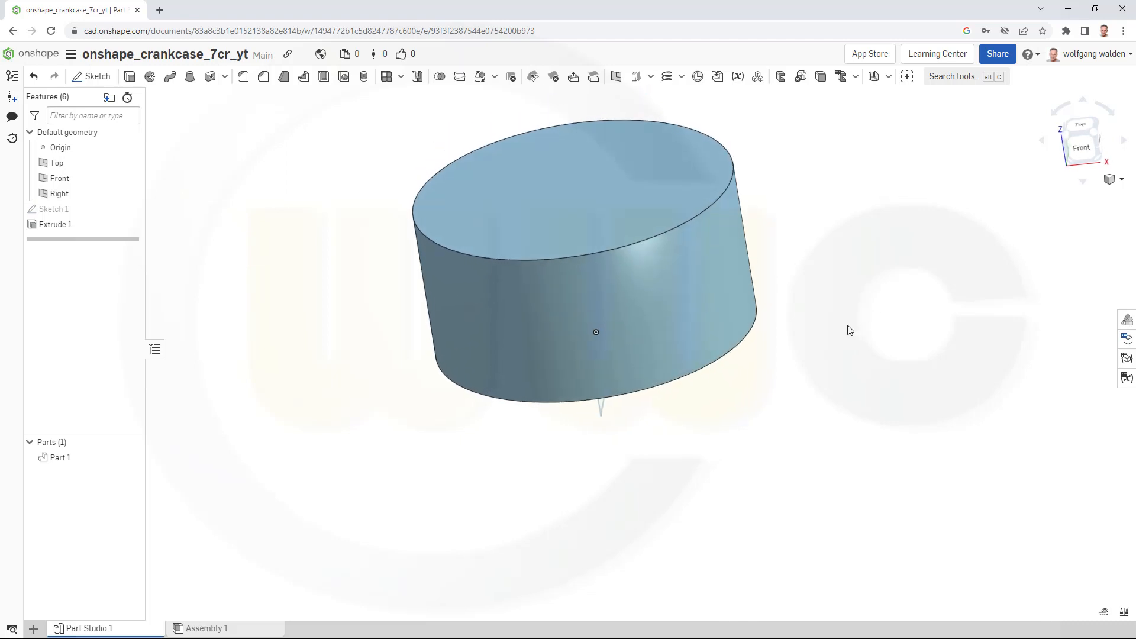
{"action": "middle_click_drag", "start_coordinate": [833, 320], "coordinate": [837, 377]}
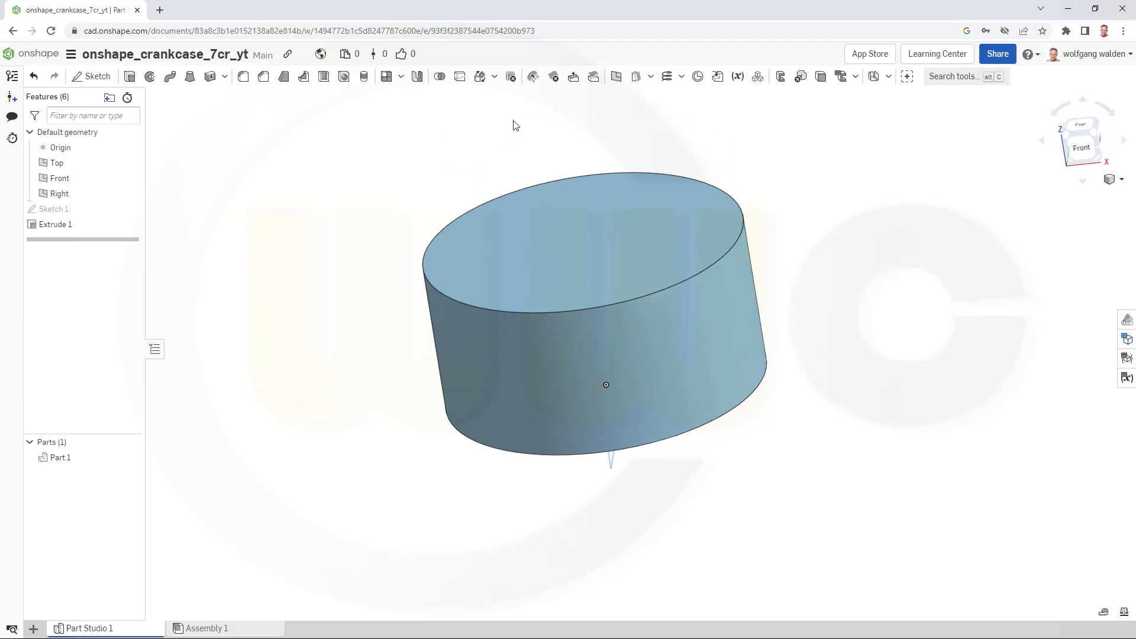
{"action": "left_click", "coordinate": [652, 77]}
{"action": "left_click", "coordinate": [681, 77]}
{"action": "left_click", "coordinate": [91, 77]}
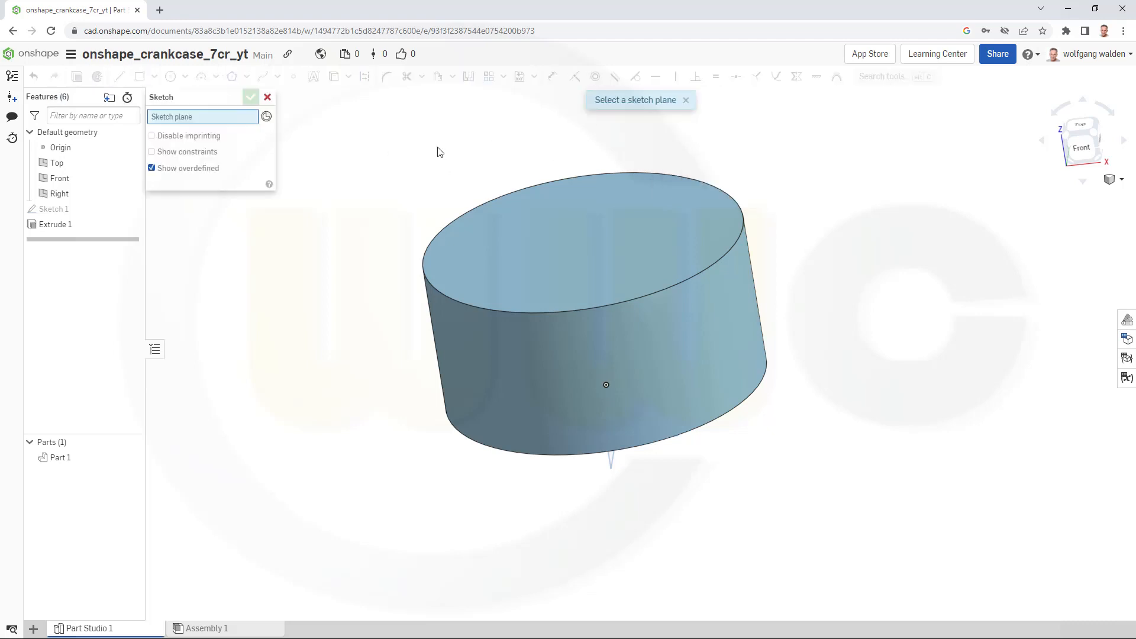
{"action": "left_click", "coordinate": [587, 221]}
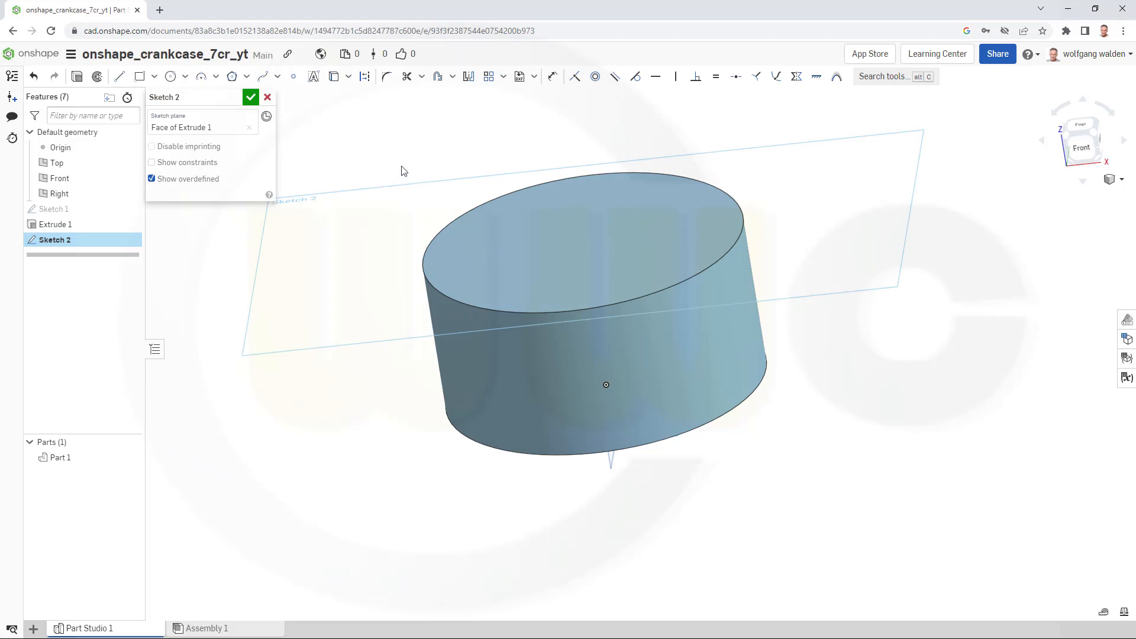
{"action": "left_click", "coordinate": [294, 76]}
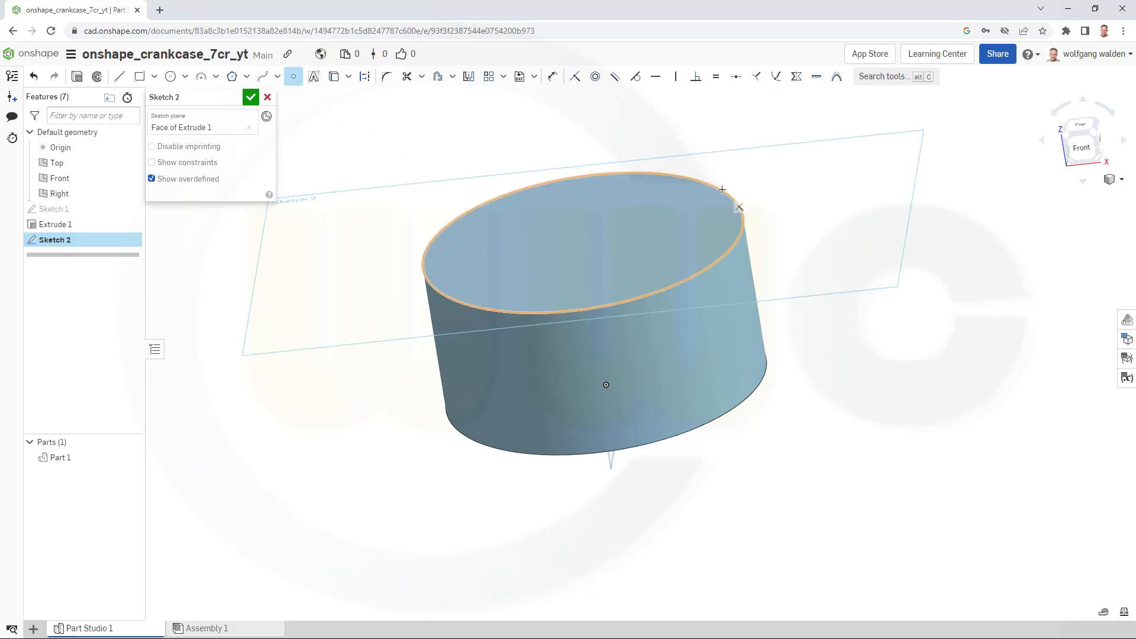
{"action": "left_click", "coordinate": [583, 243]}
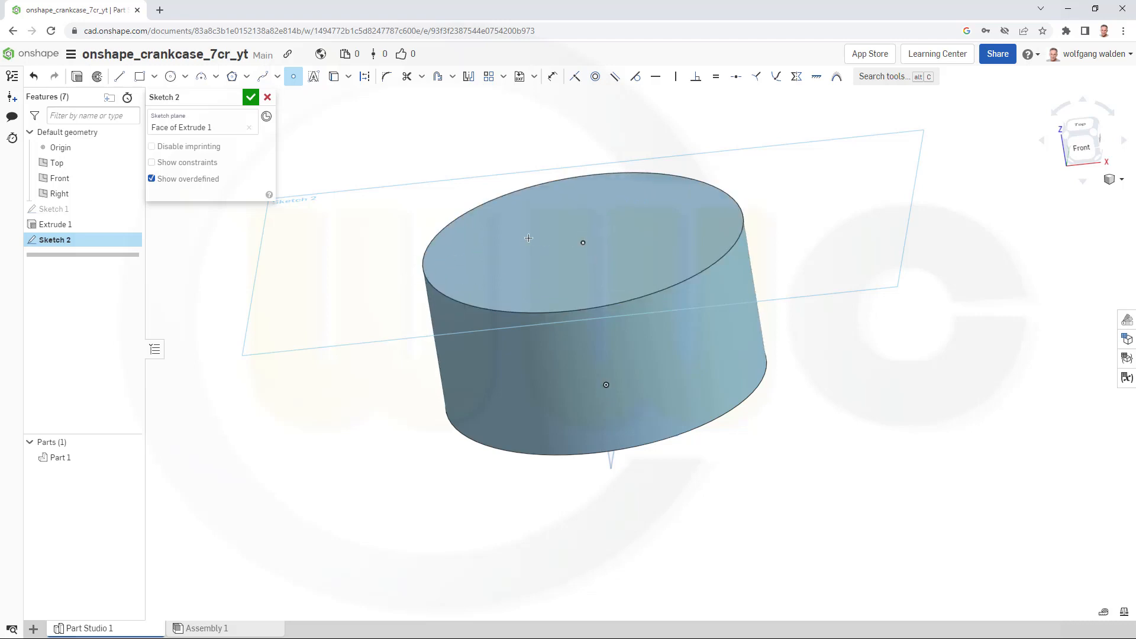
{"action": "left_click", "coordinate": [250, 97]}
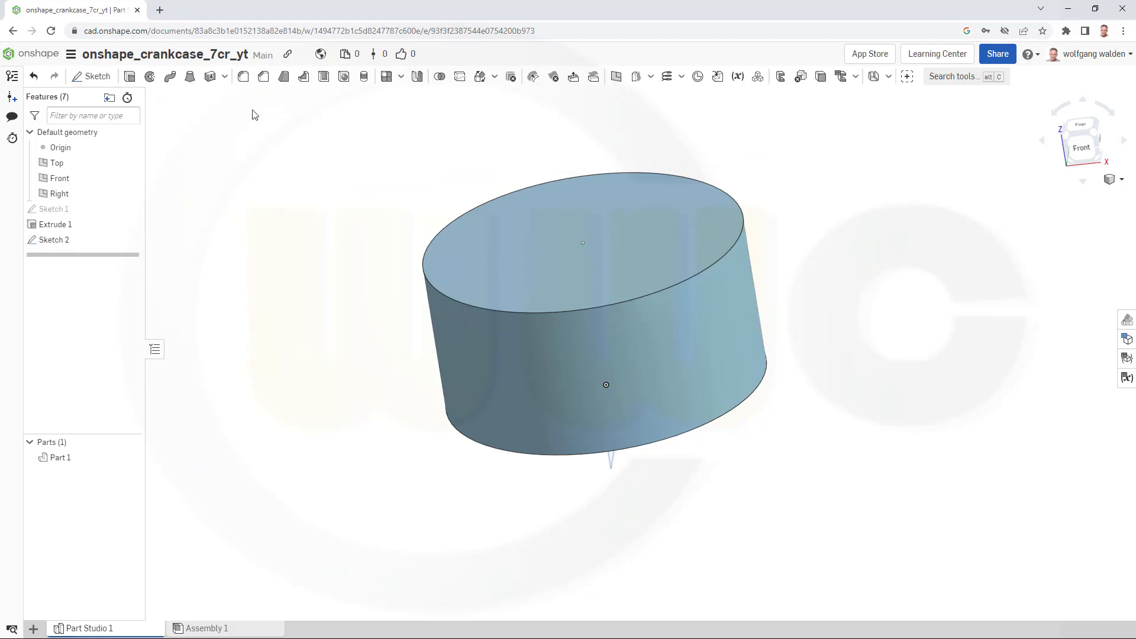
- Create a simple blind hole at the sketch point with a flat bottom, 266 mm diameter and 166 mm depth
{"action": "right_click_drag", "start_coordinate": [446, 210], "coordinate": [451, 253]}
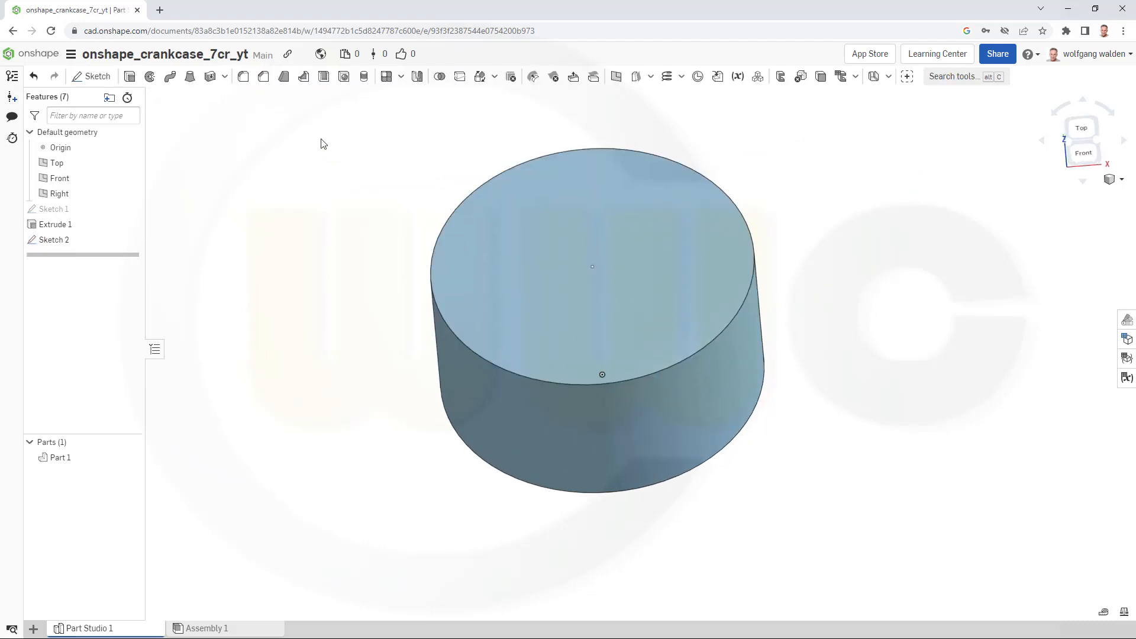
{"action": "left_click", "coordinate": [343, 78]}
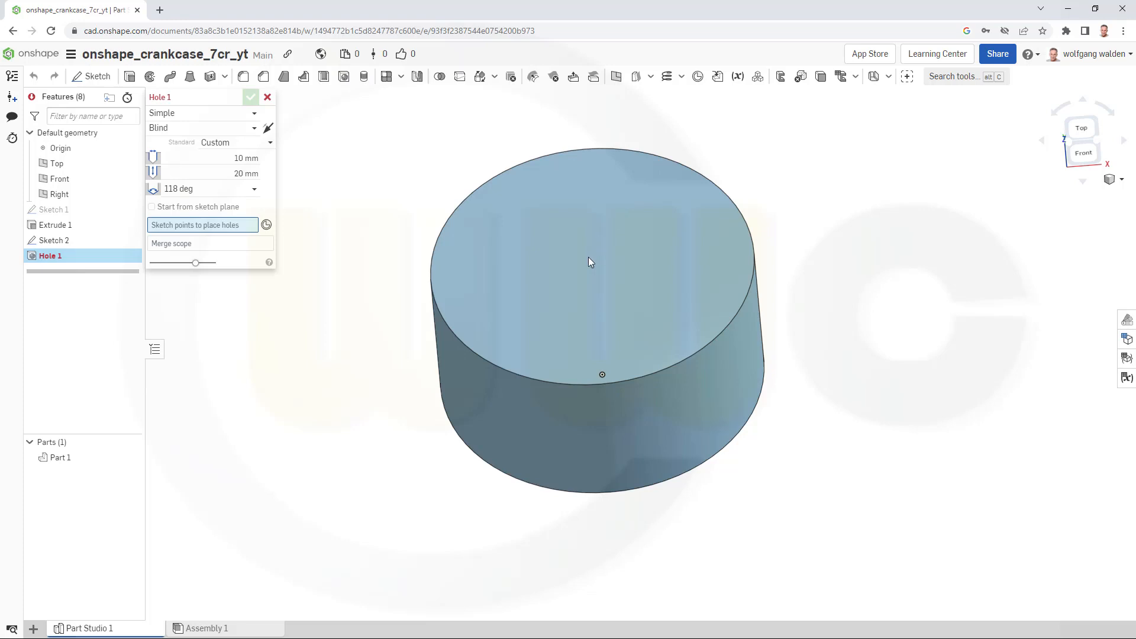
{"action": "left_click", "coordinate": [591, 267]}
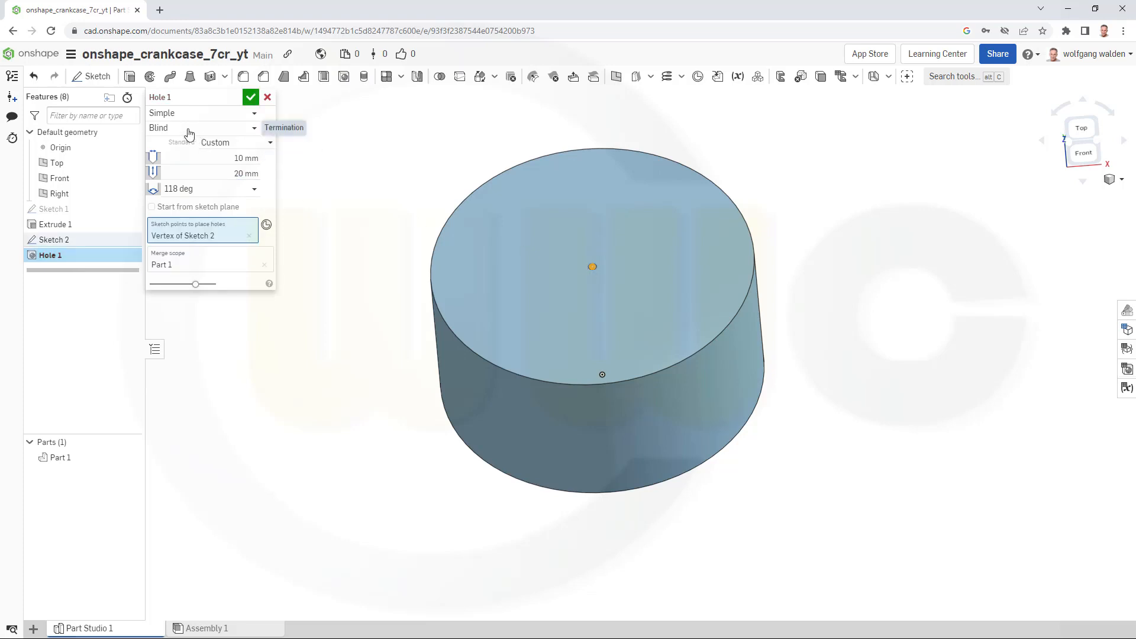
{"action": "left_click", "coordinate": [253, 189]}
{"action": "left_click", "coordinate": [187, 238]}
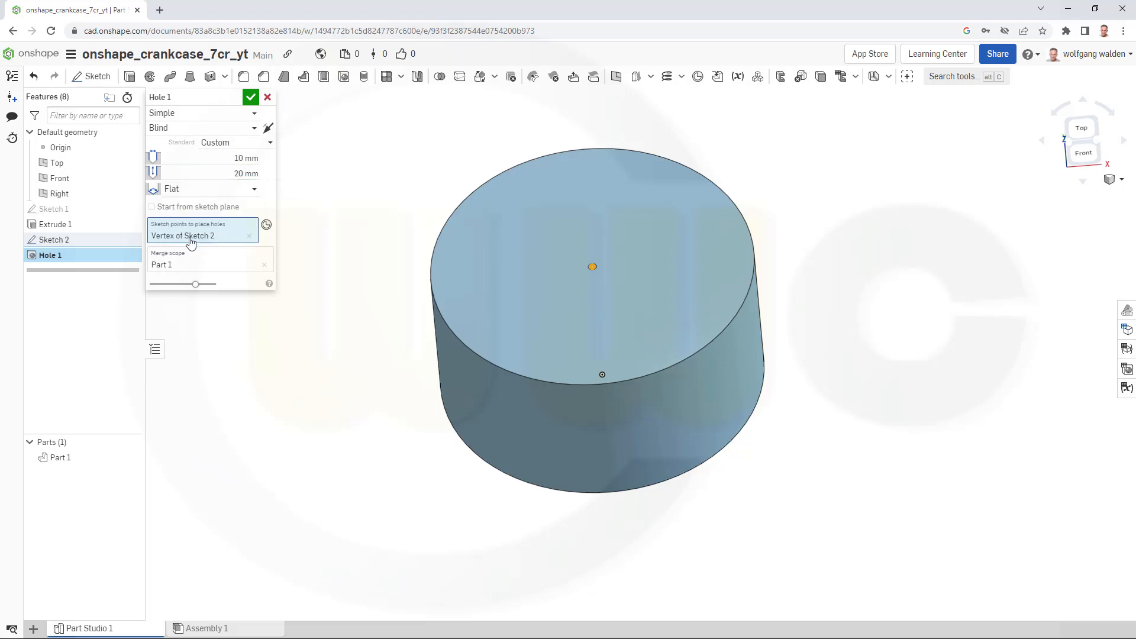
{"action": "left_click", "coordinate": [192, 159]}
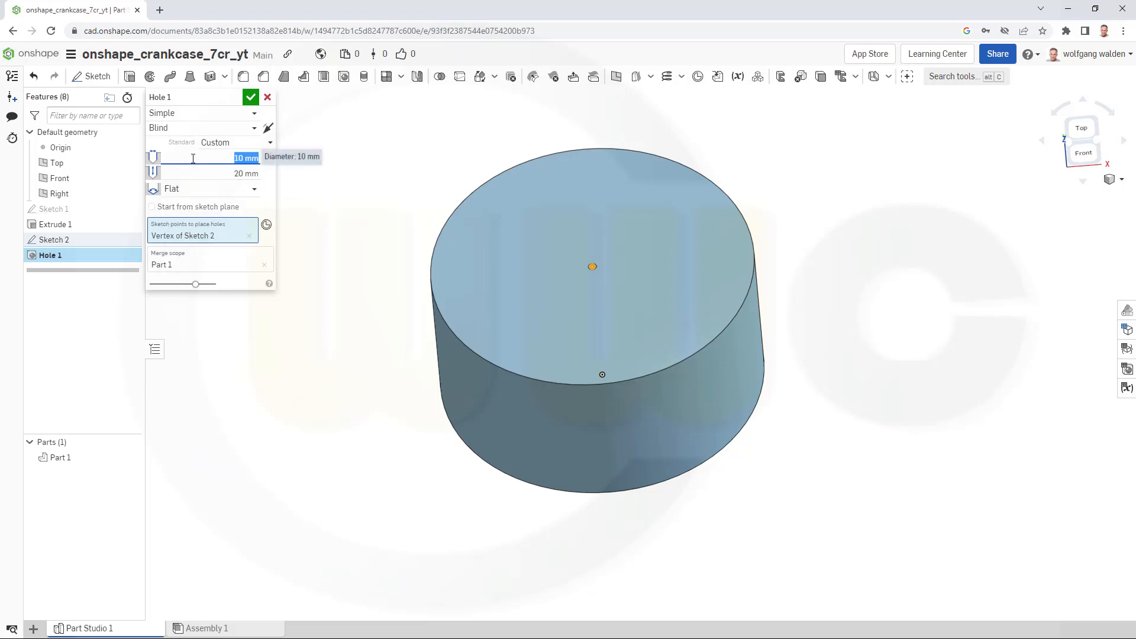
{"action": "type", "text": "2"}
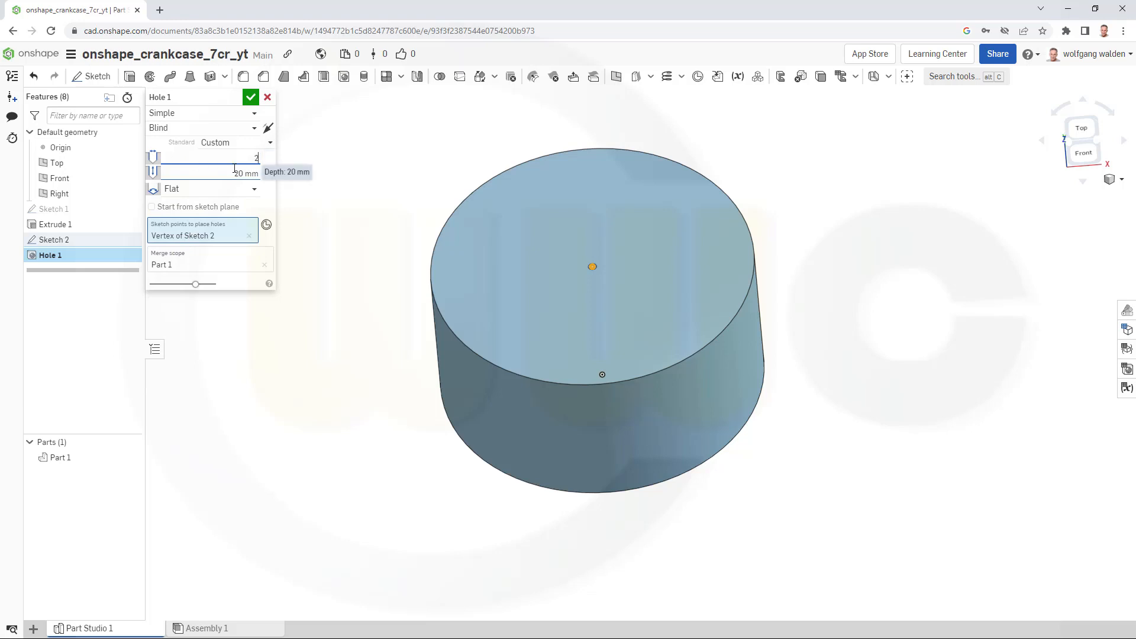
{"action": "type", "text": "66"}
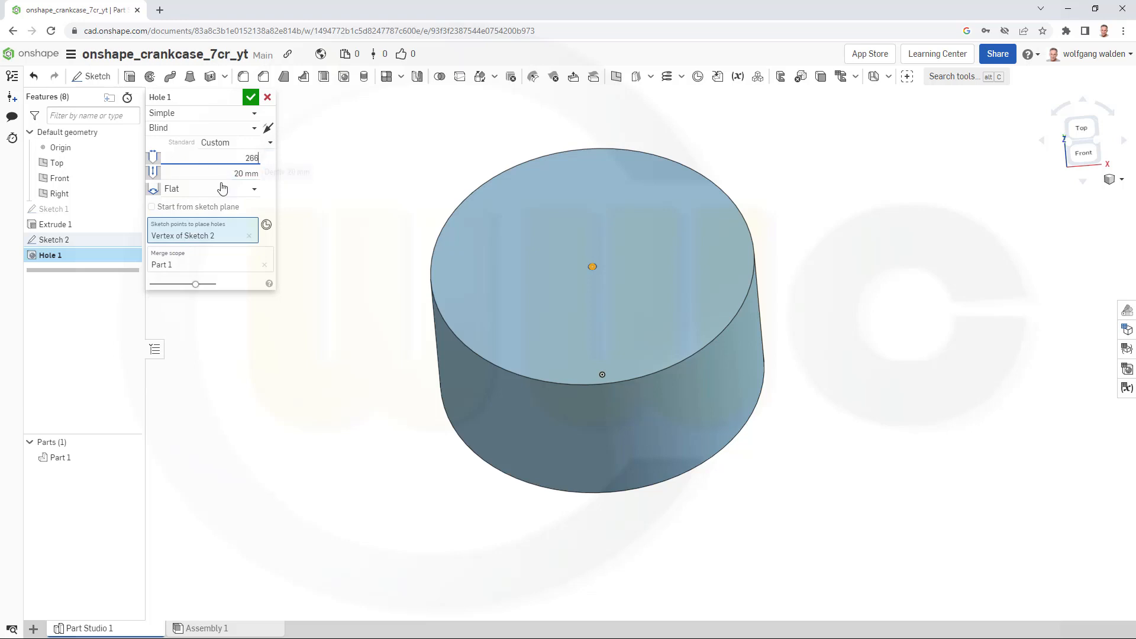
{"action": "key", "text": "Tab"}
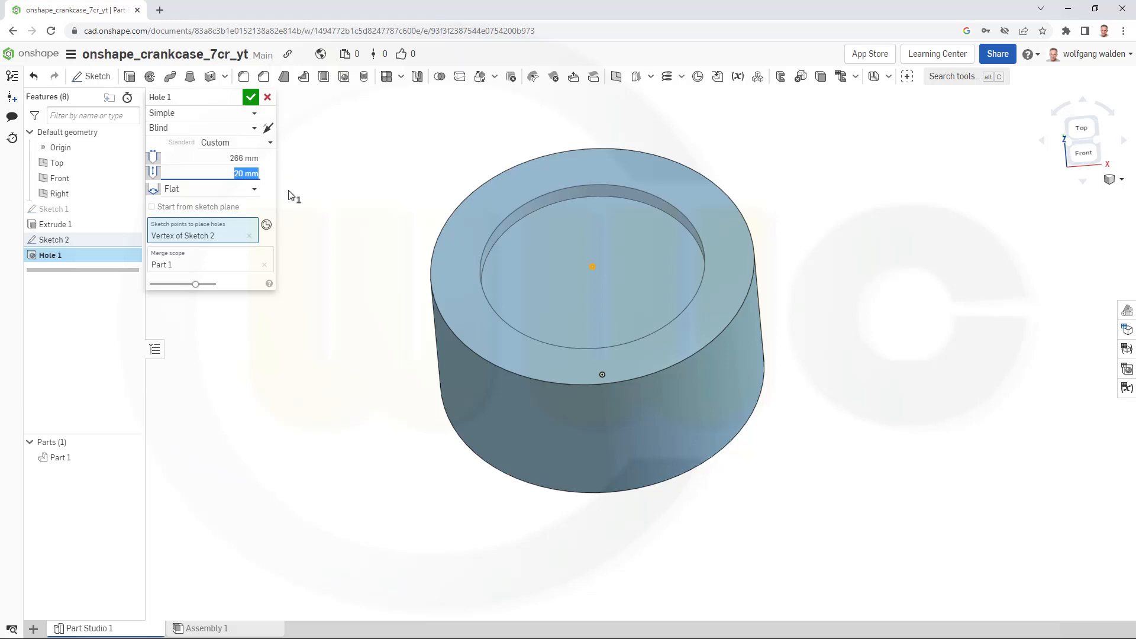
{"action": "type", "text": "166"}
{"action": "key", "text": "Return"}
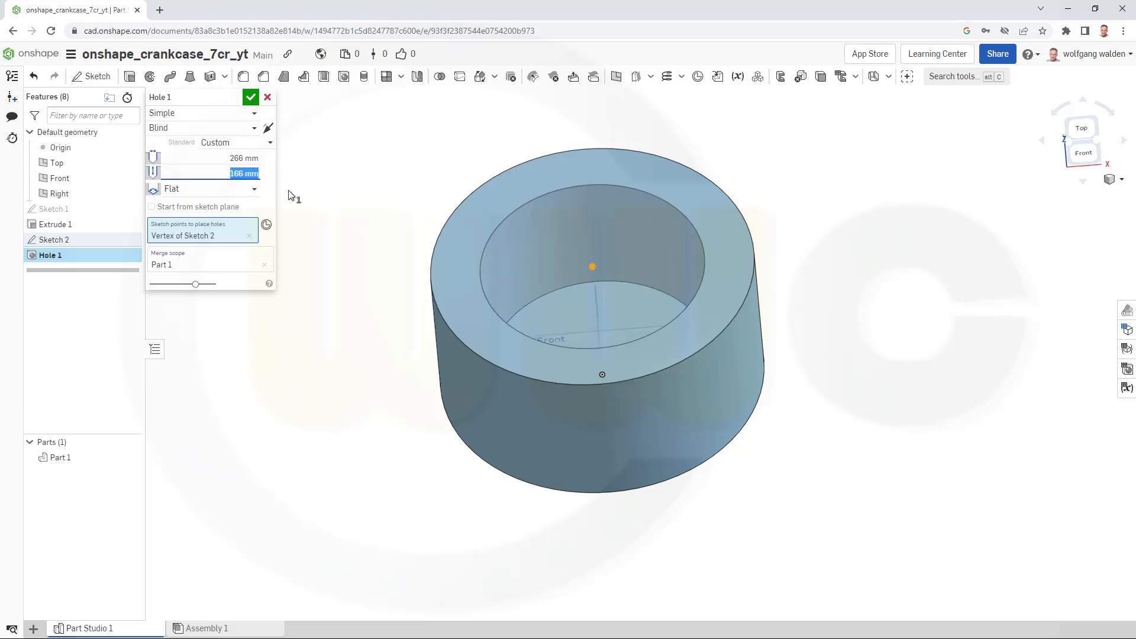
{"action": "left_click", "coordinate": [251, 98]}
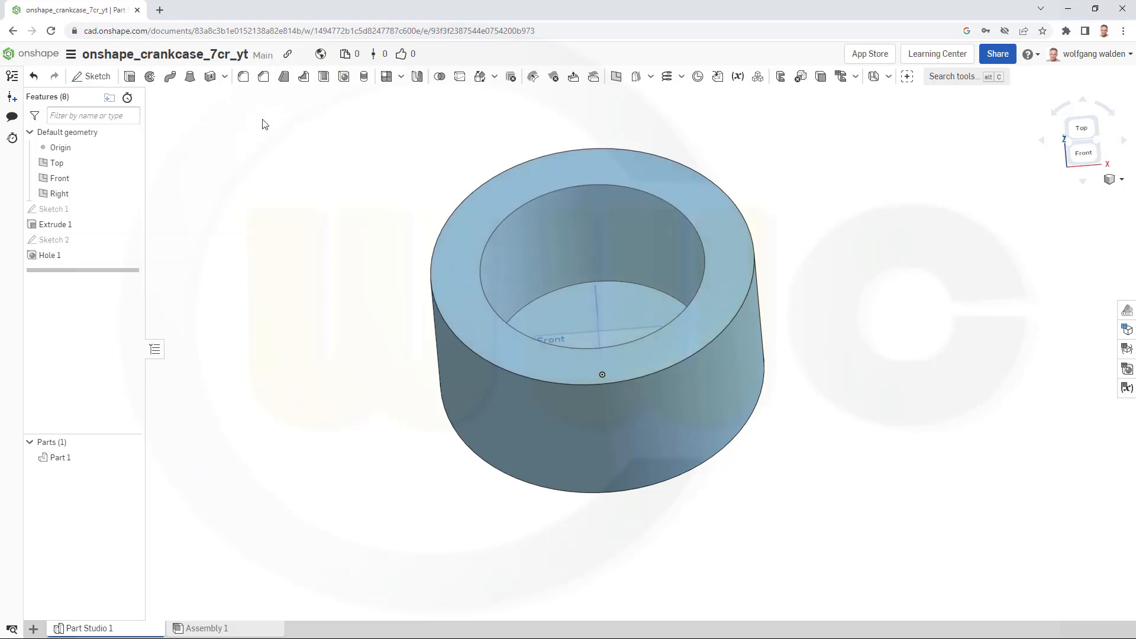
- Create a plane offset 171 mm from the Front plane
{"action": "right_click_drag", "start_coordinate": [401, 274], "coordinate": [367, 255]}
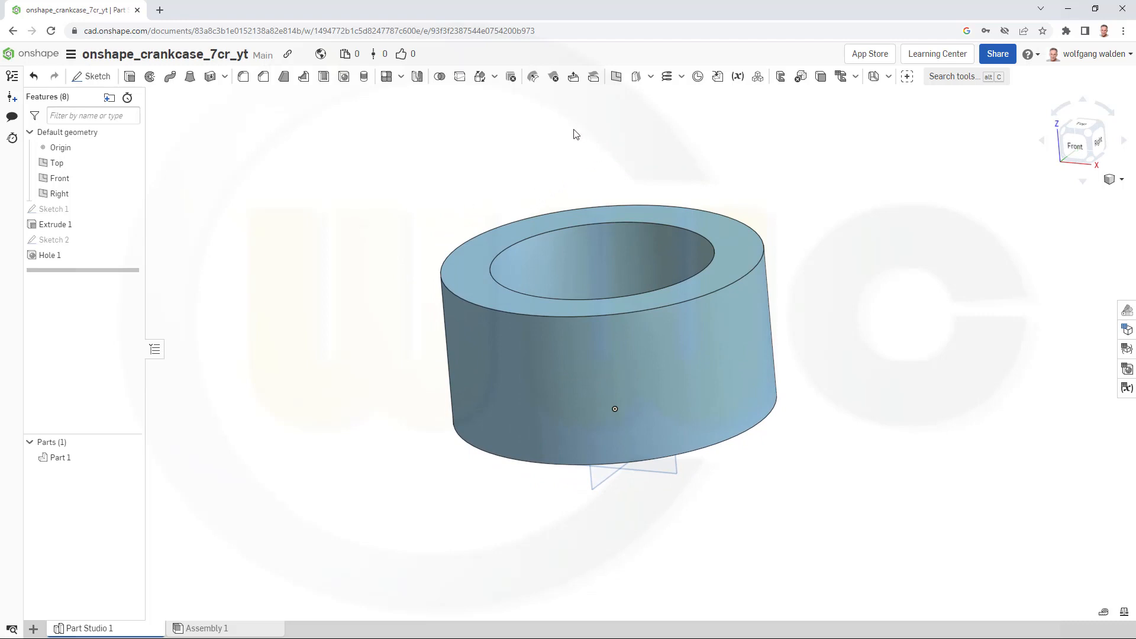
{"action": "left_click", "coordinate": [616, 77]}
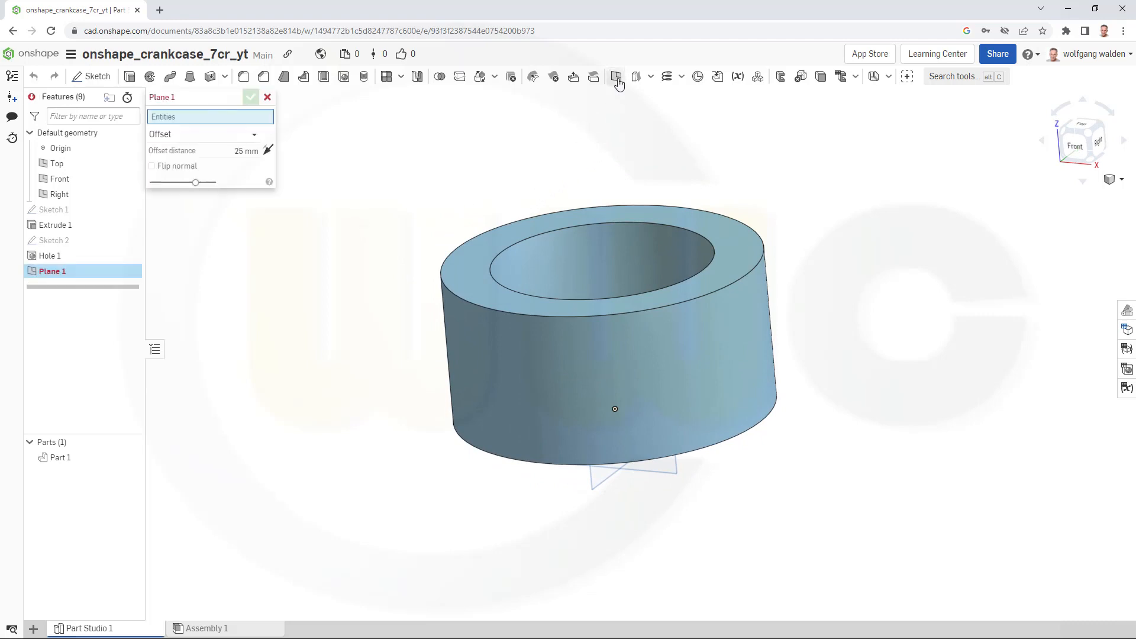
{"action": "left_click", "coordinate": [674, 480]}
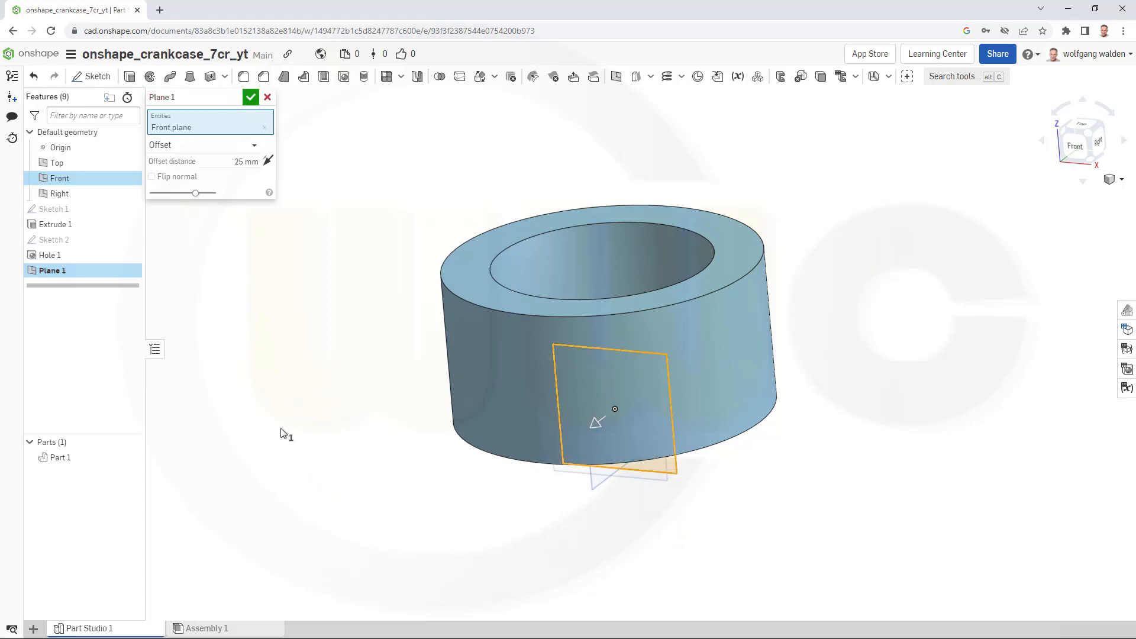
{"action": "left_click", "coordinate": [232, 162]}
{"action": "type", "text": "171"}
{"action": "key", "text": "Return"}
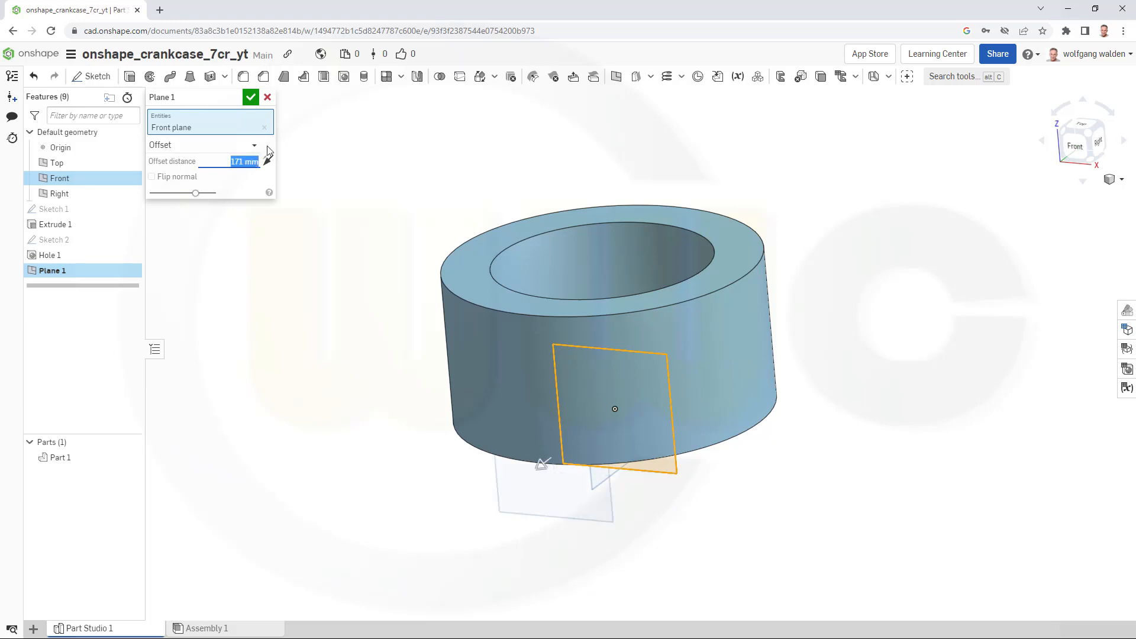
{"action": "left_click", "coordinate": [251, 98]}
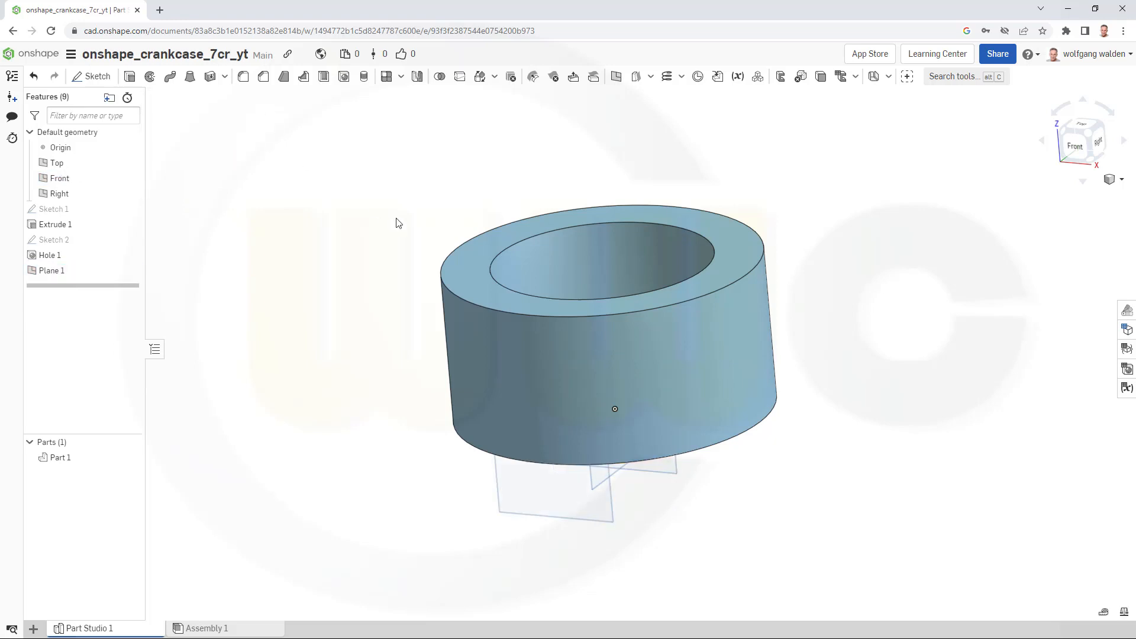
- Start a sketch on Plane 1 and draw a 154 by 154 mm square beside the cylinder
{"action": "right_click_drag", "start_coordinate": [398, 223], "coordinate": [767, 534]}
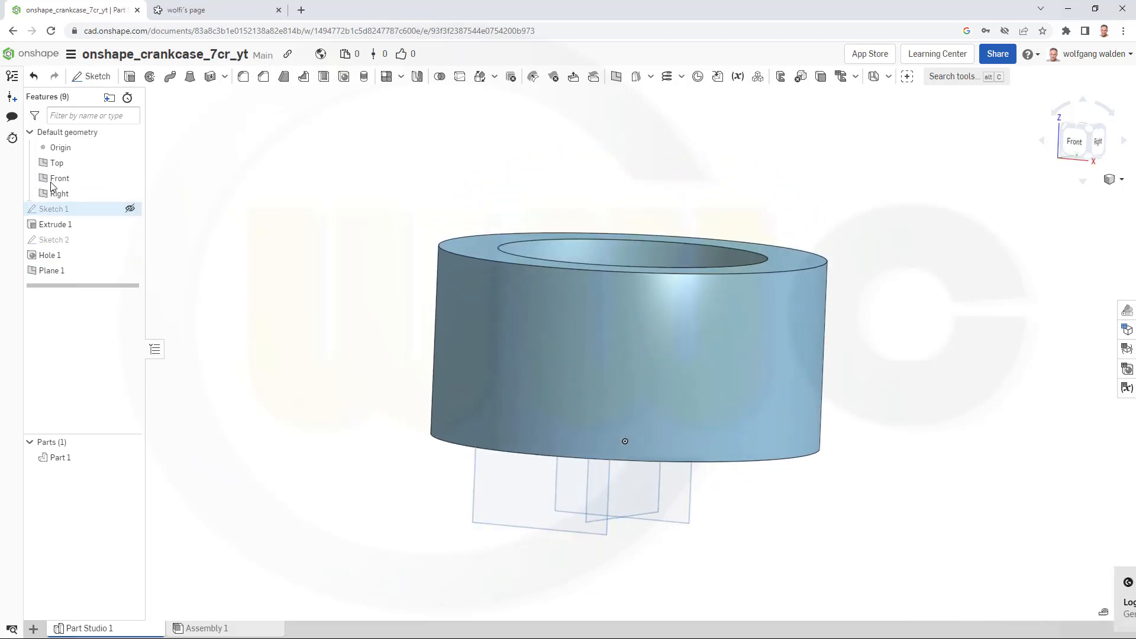
{"action": "left_click", "coordinate": [86, 79]}
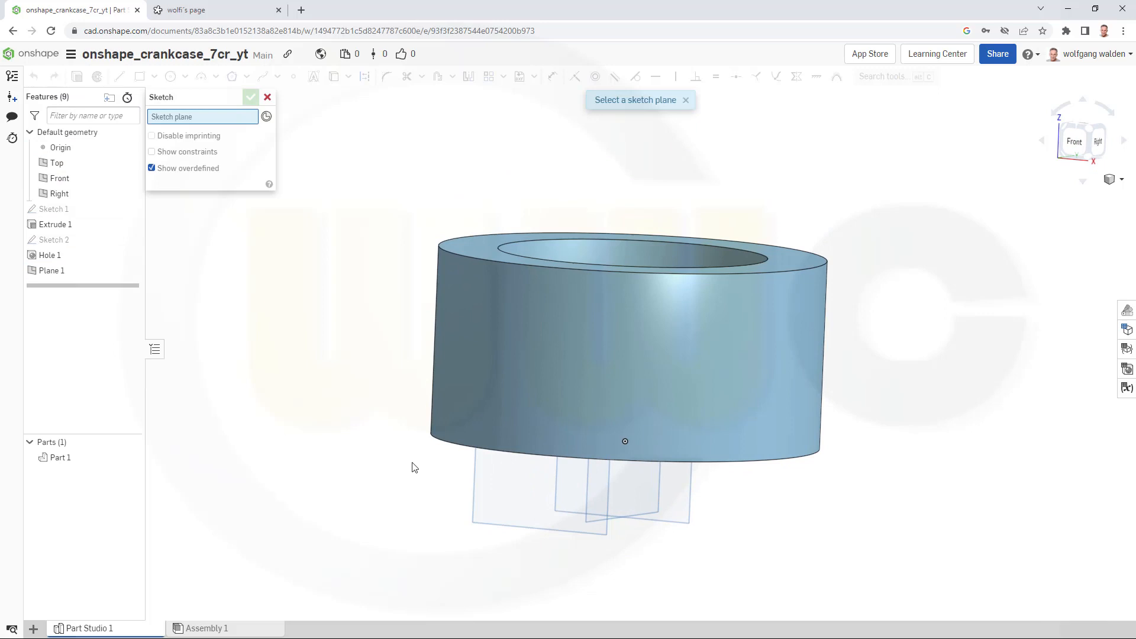
{"action": "left_click", "coordinate": [507, 527]}
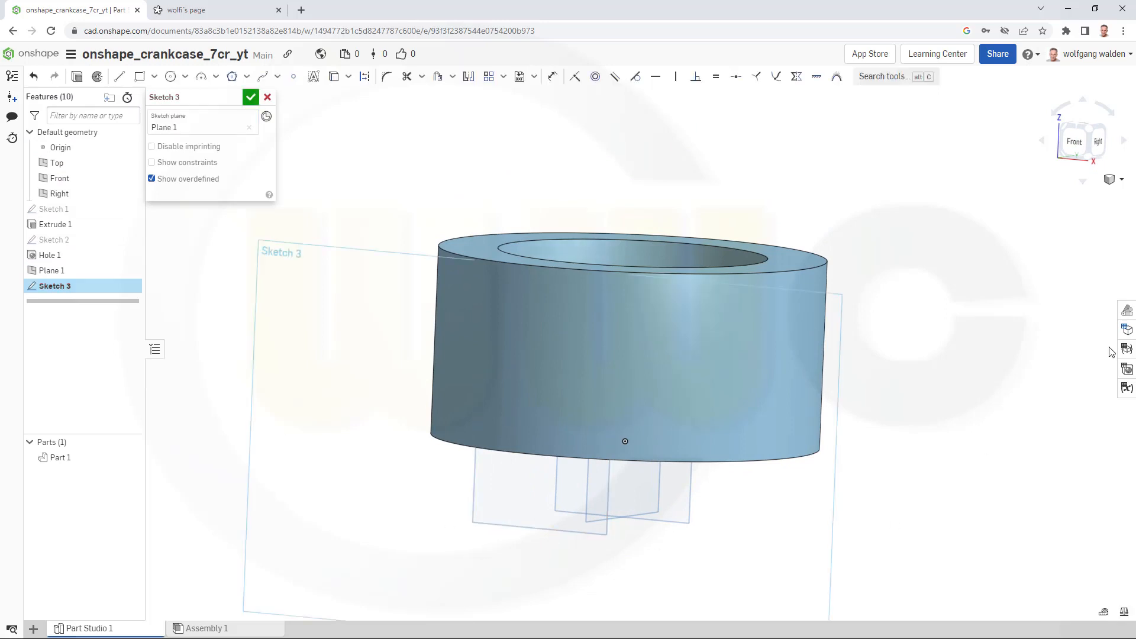
{"action": "left_click", "coordinate": [1077, 145]}
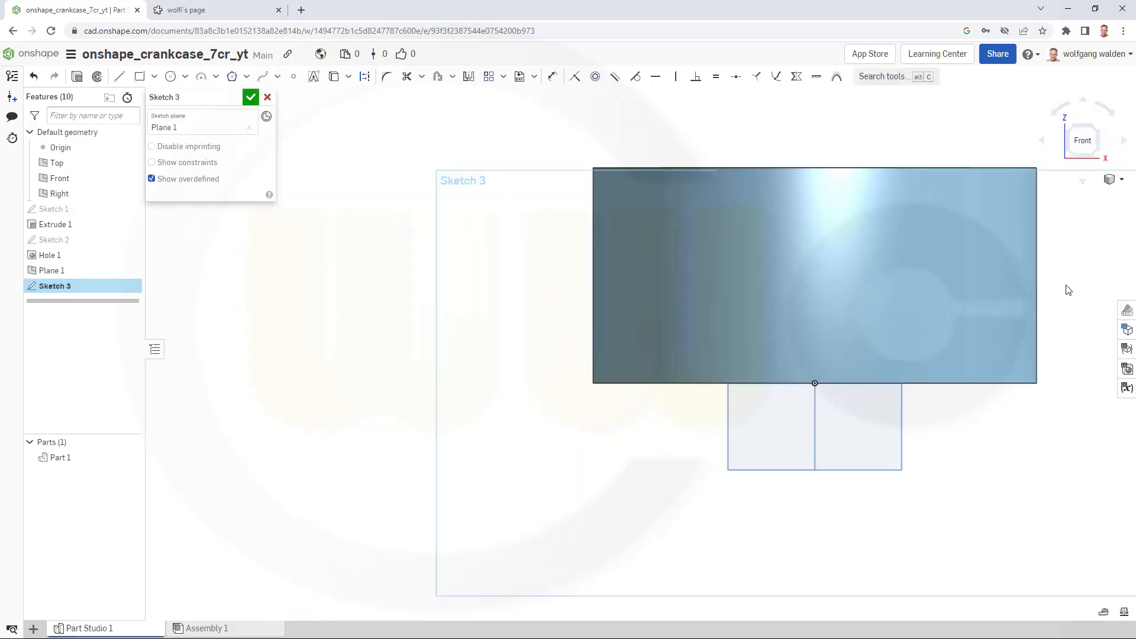
{"action": "middle_click_drag", "start_coordinate": [1060, 293], "coordinate": [775, 357]}
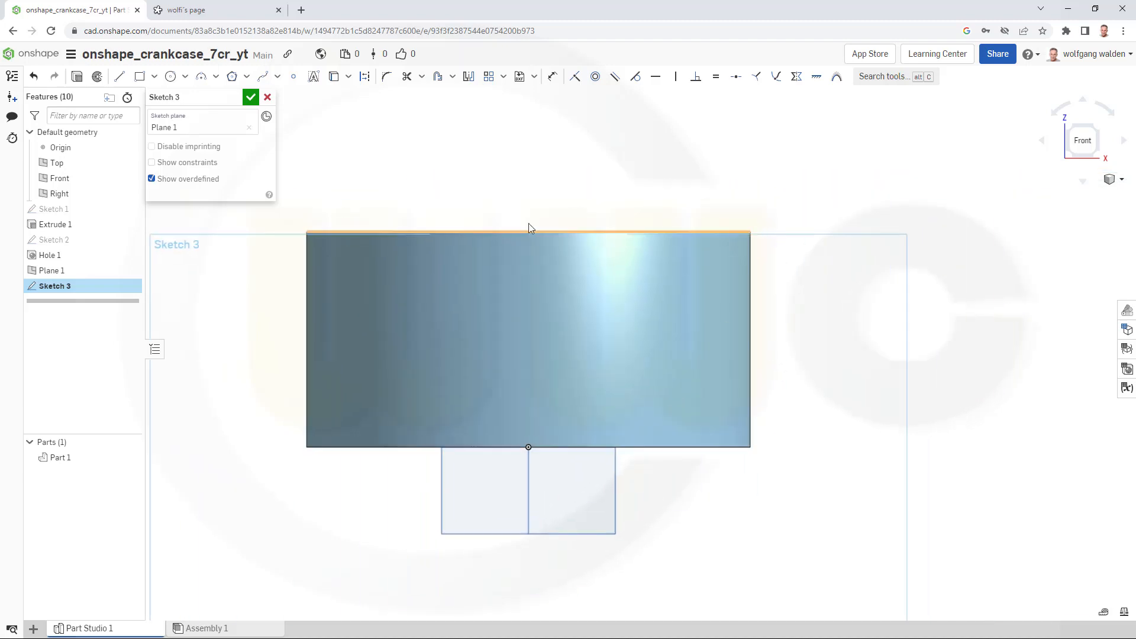
{"action": "left_click", "coordinate": [139, 78]}
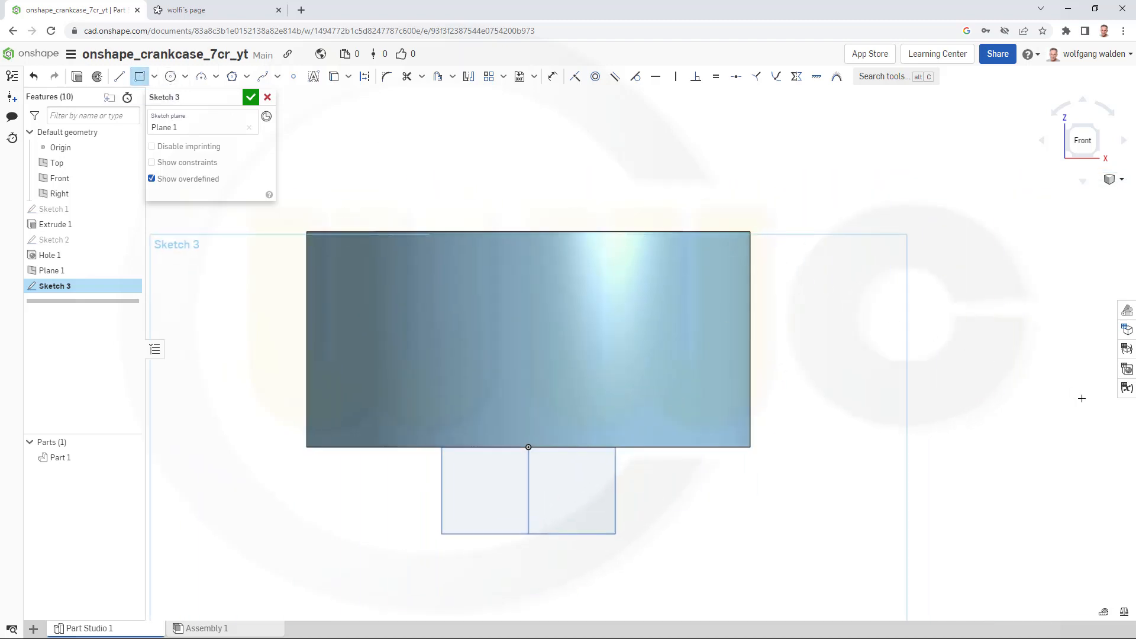
{"action": "left_click", "coordinate": [803, 387]}
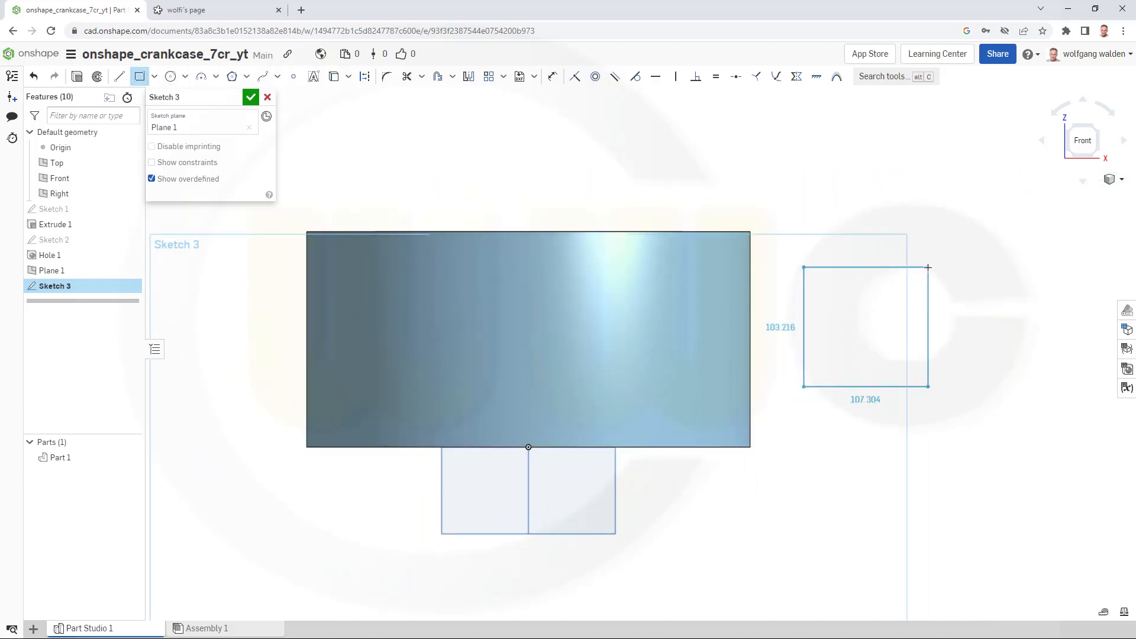
{"action": "left_click", "coordinate": [928, 266]}
{"action": "type", "text": "15"}
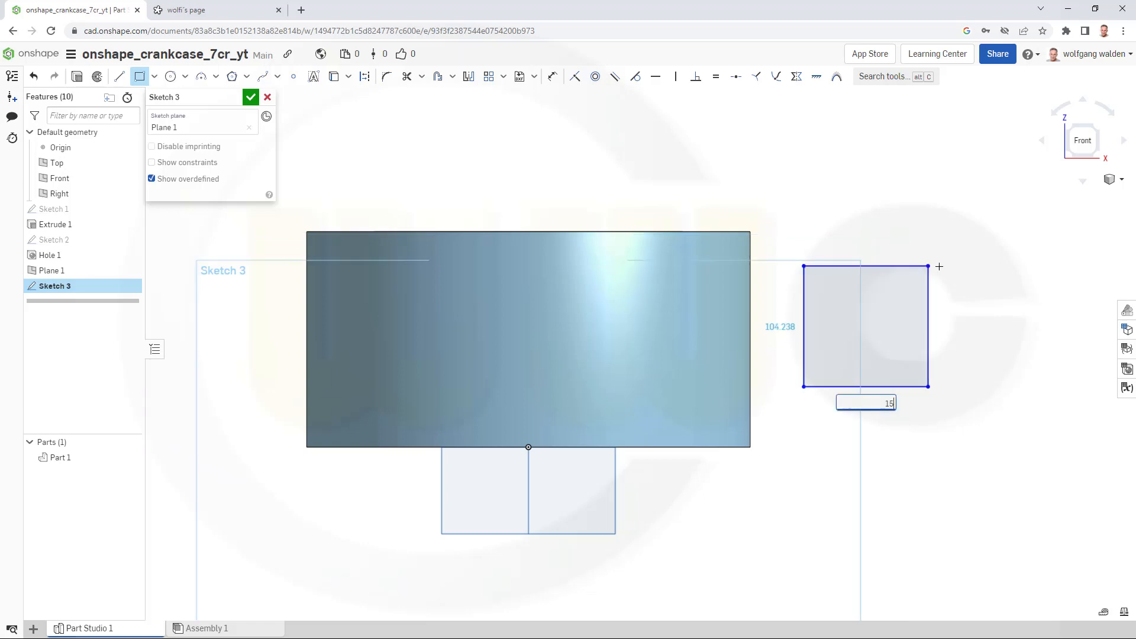
{"action": "type", "text": "4"}
{"action": "key", "text": "Tab"}
{"action": "type", "text": "1"}
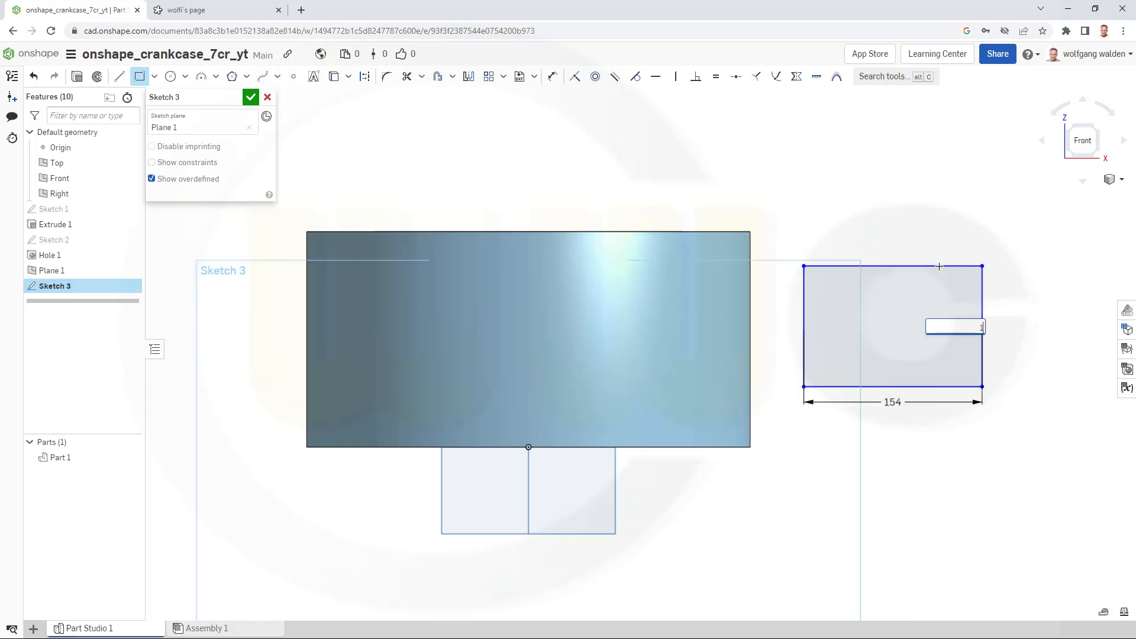
{"action": "key", "text": "Return"}
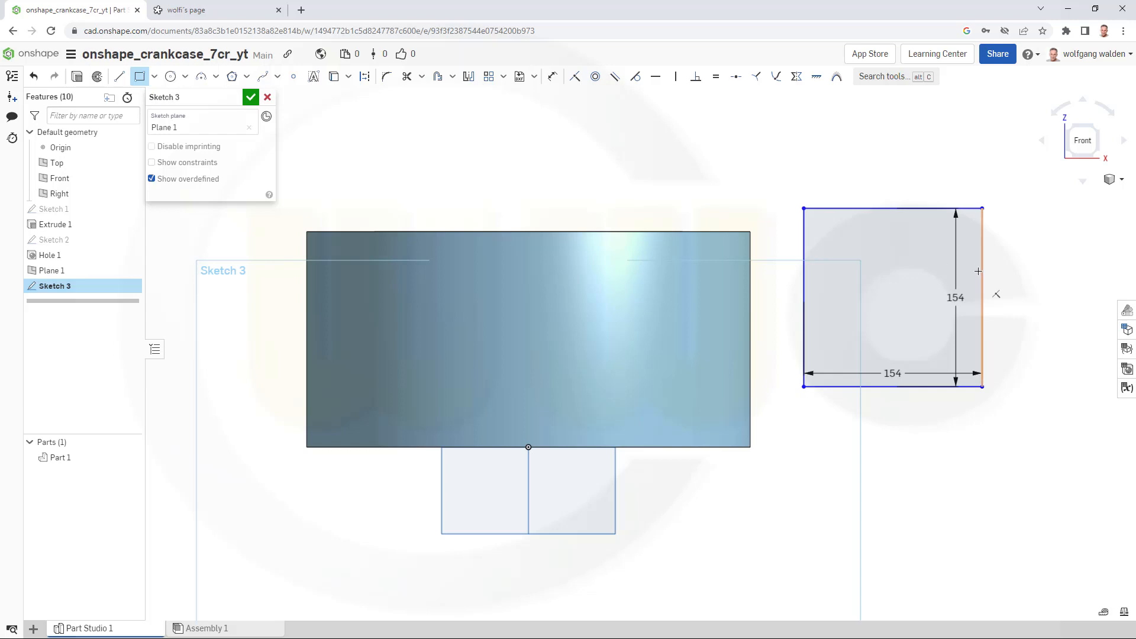
- Draw a three-point circle through the square's corners and convert it to construction geometry
{"action": "left_click", "coordinate": [185, 76]}
{"action": "left_click", "coordinate": [184, 119]}
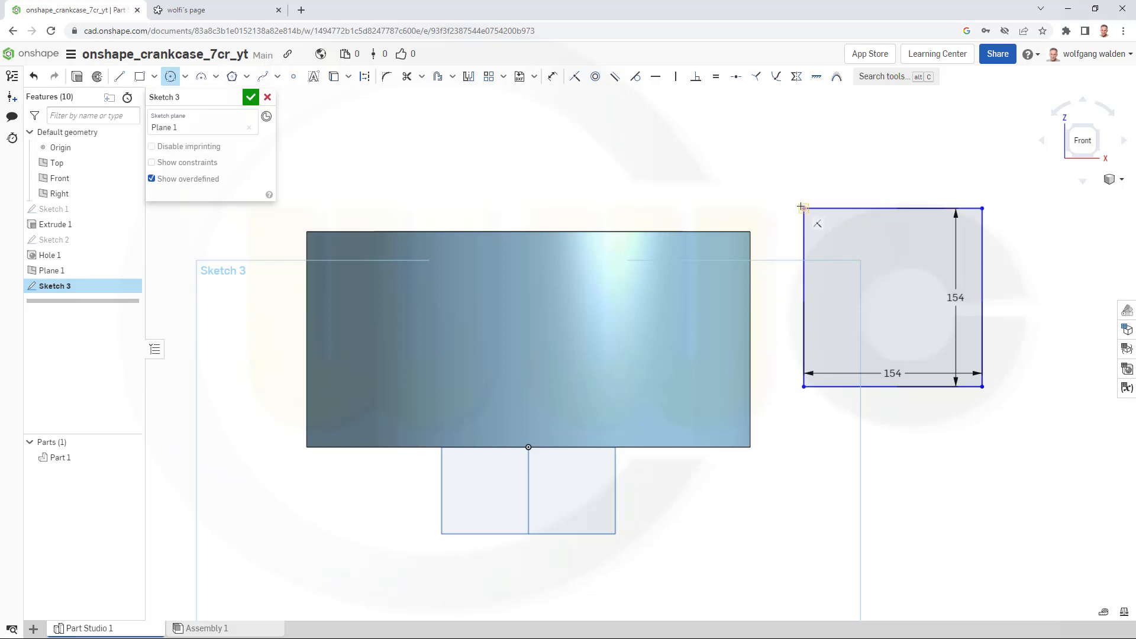
{"action": "left_click", "coordinate": [803, 208]}
{"action": "left_click", "coordinate": [982, 208]}
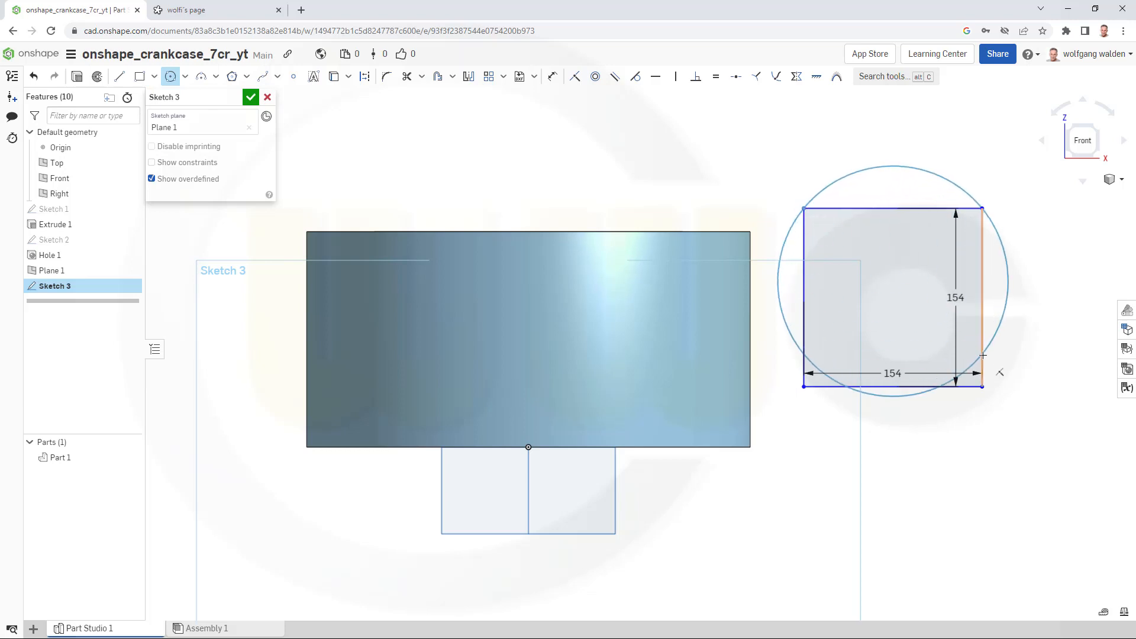
{"action": "left_click", "coordinate": [982, 384]}
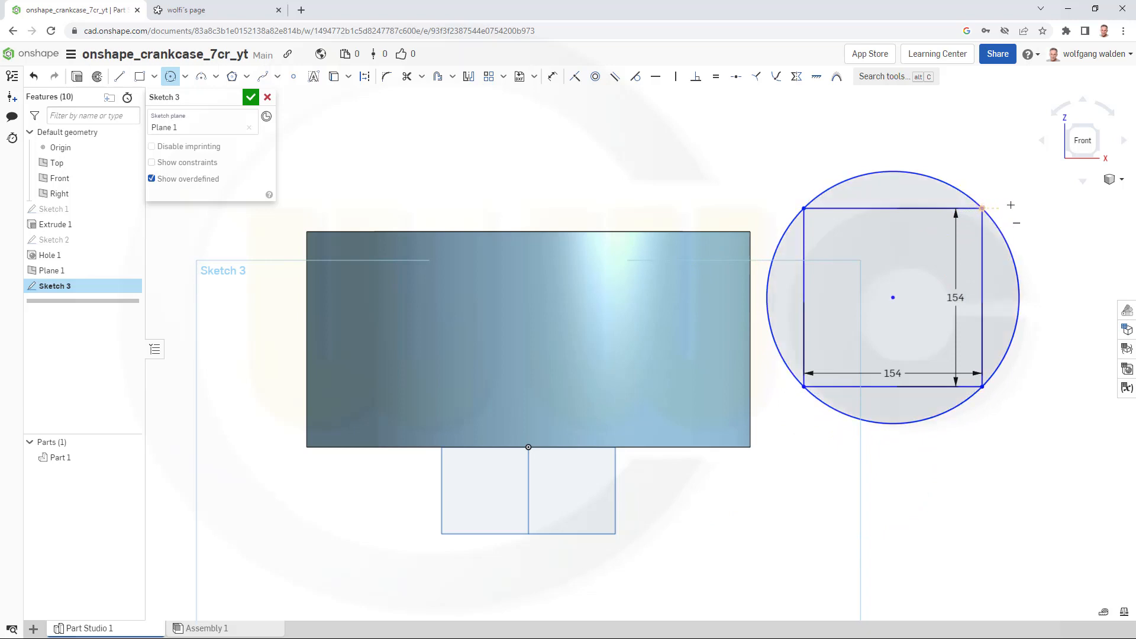
{"action": "key", "text": "Escape"}
{"action": "left_click", "coordinate": [852, 179]}
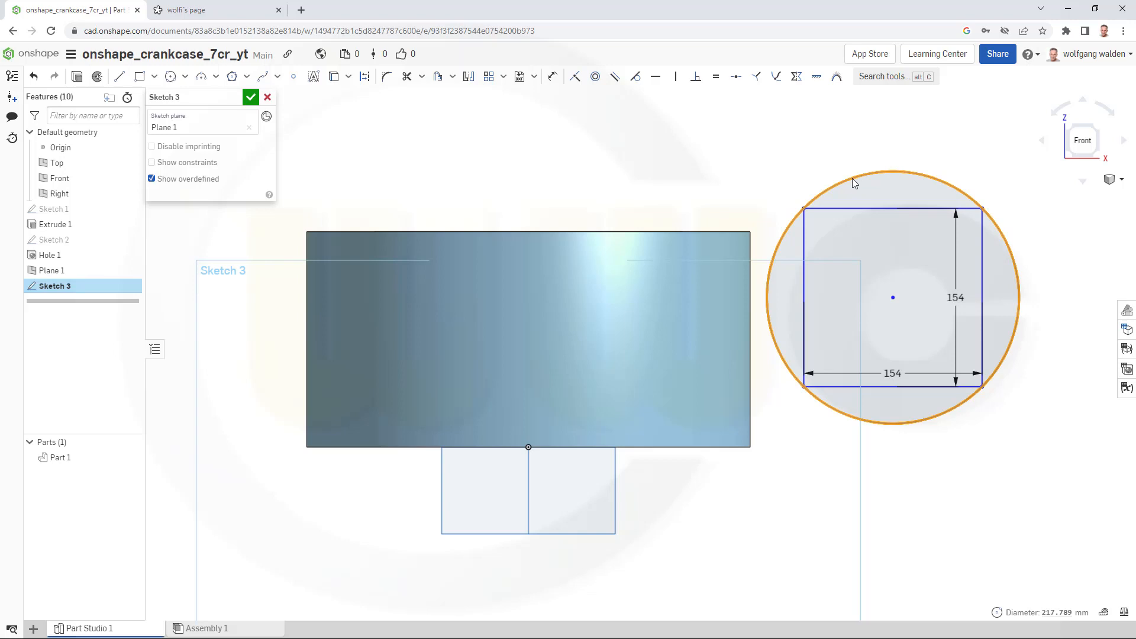
{"action": "left_click", "coordinate": [365, 76]}
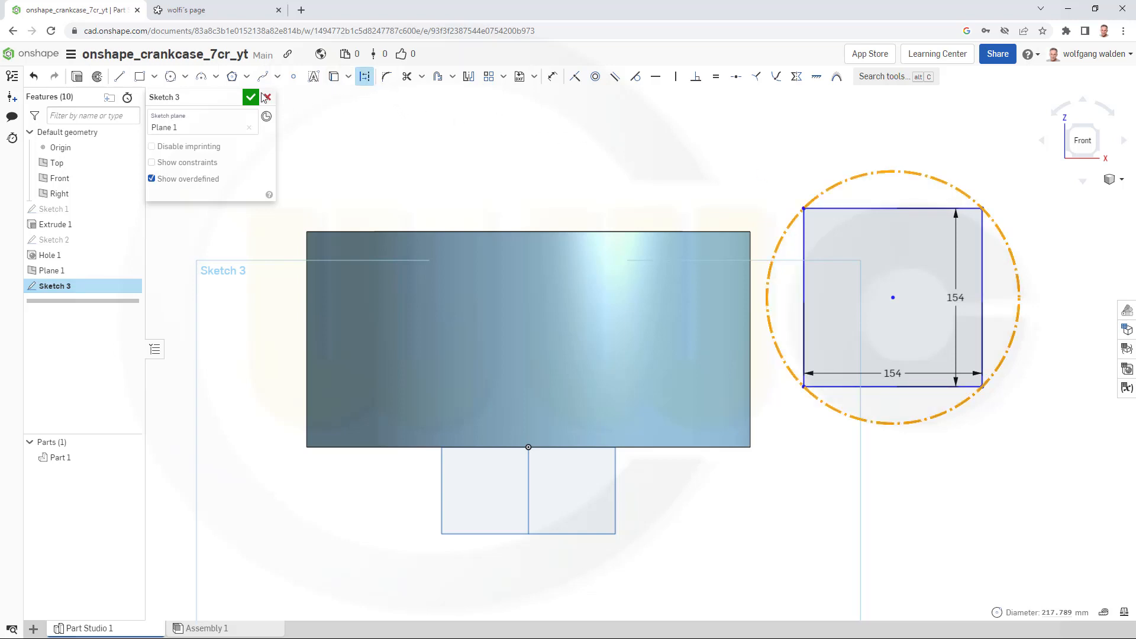
- Draw a 170 mm diameter circle centred on the square and convert it to construction geometry
{"action": "left_click", "coordinate": [178, 78]}
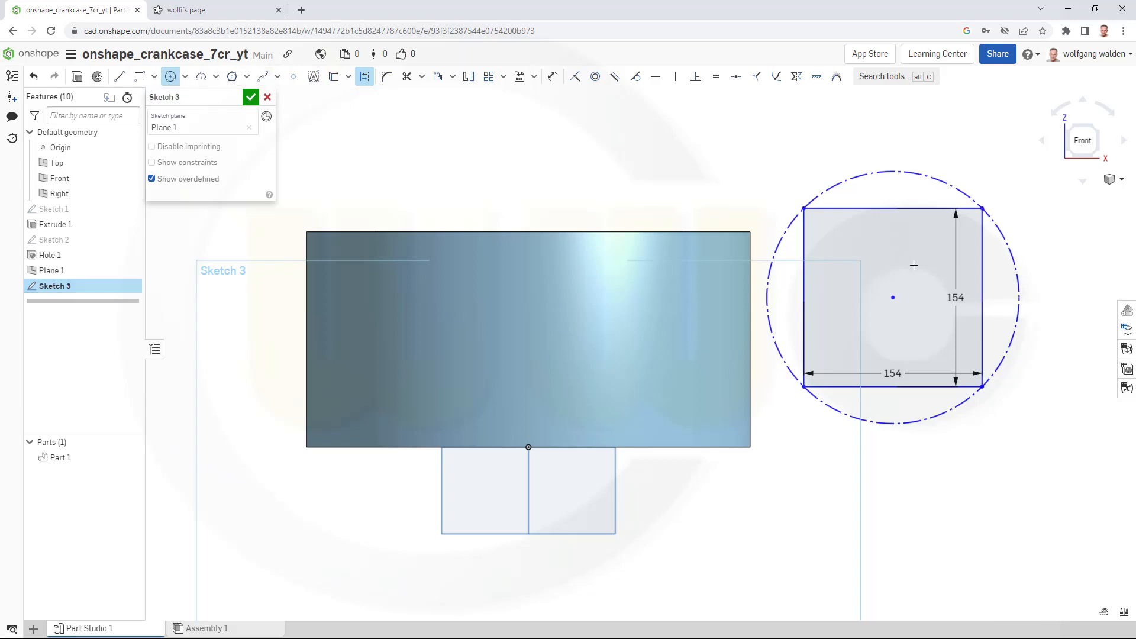
{"action": "left_click", "coordinate": [893, 297]}
{"action": "key", "text": "Escape"}
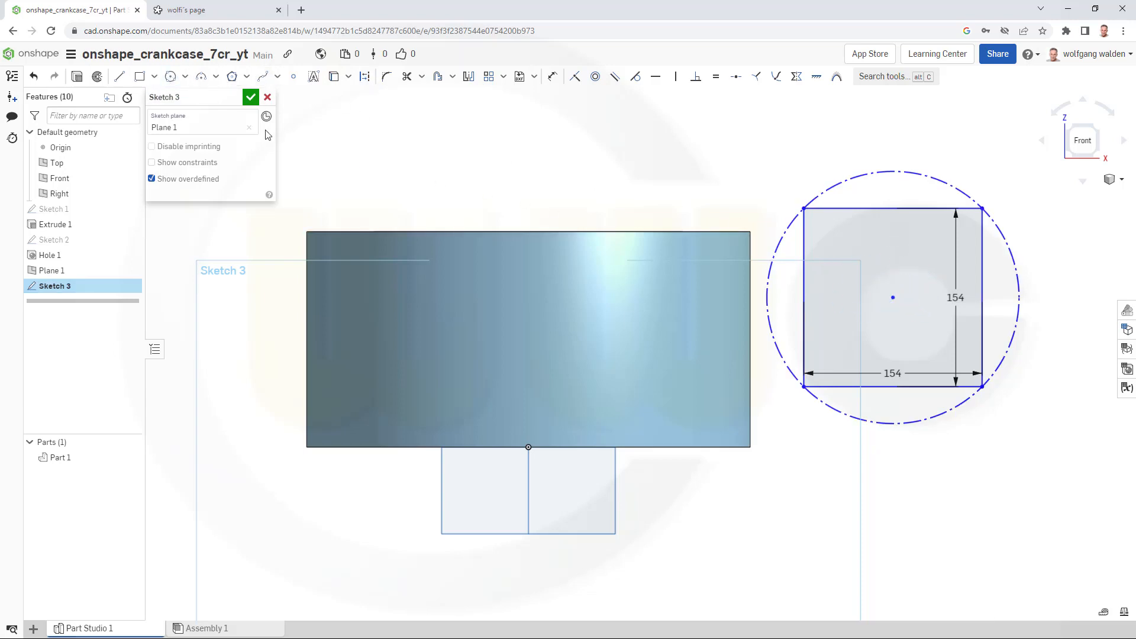
{"action": "left_click", "coordinate": [185, 77]}
{"action": "left_click", "coordinate": [190, 95]}
{"action": "left_click", "coordinate": [892, 297]}
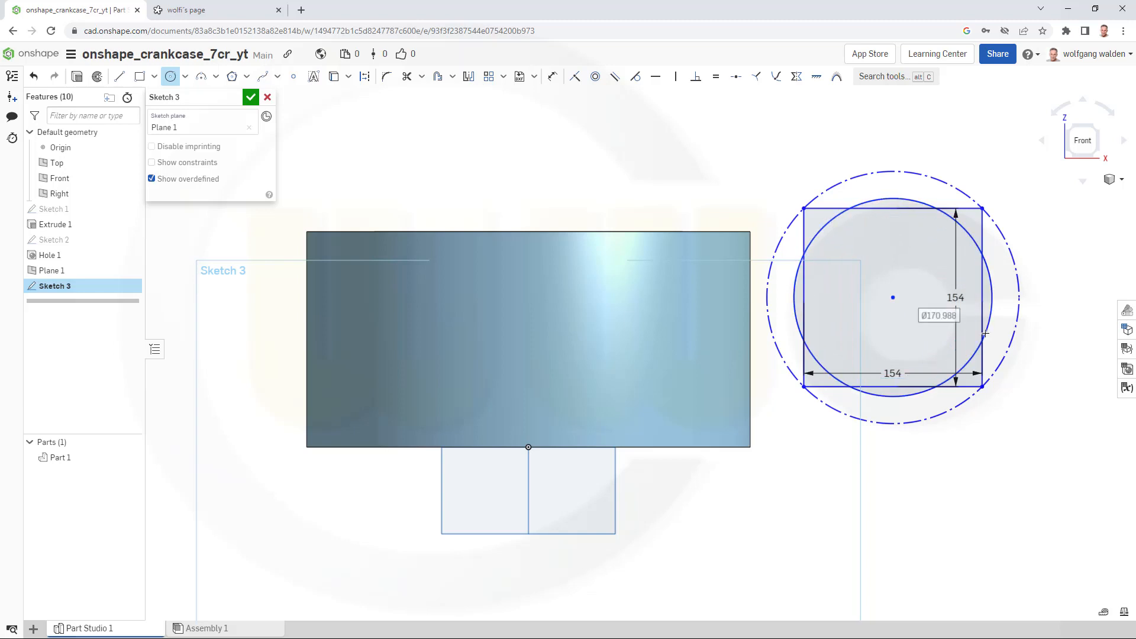
{"action": "type", "text": "170"}
{"action": "key", "text": "Return"}
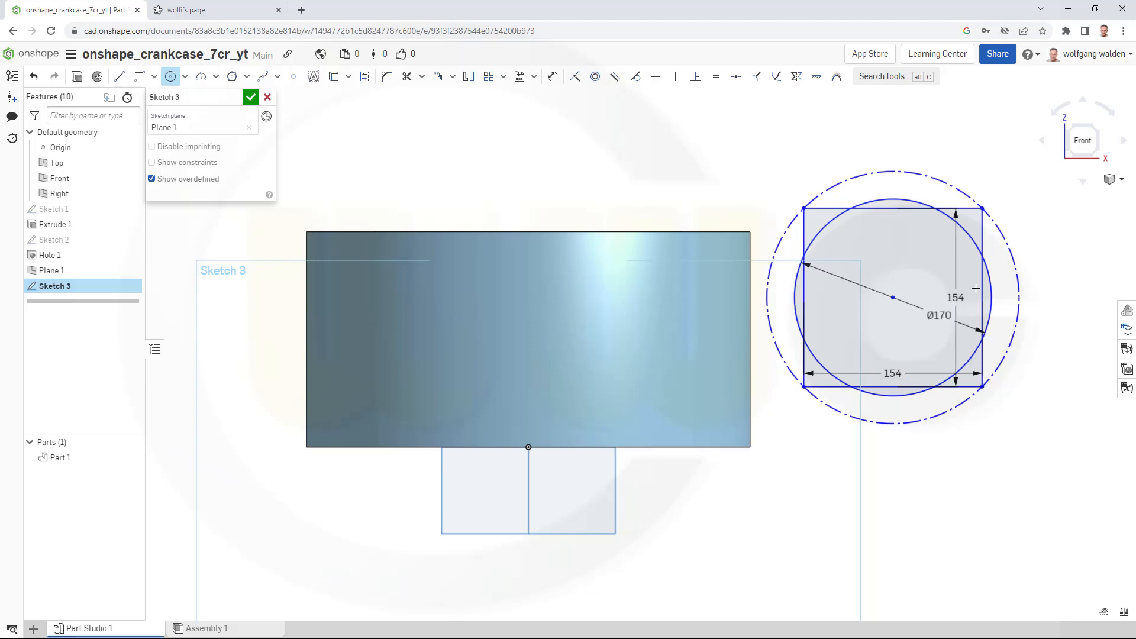
{"action": "key", "text": "Escape"}
{"action": "left_click", "coordinate": [865, 204]}
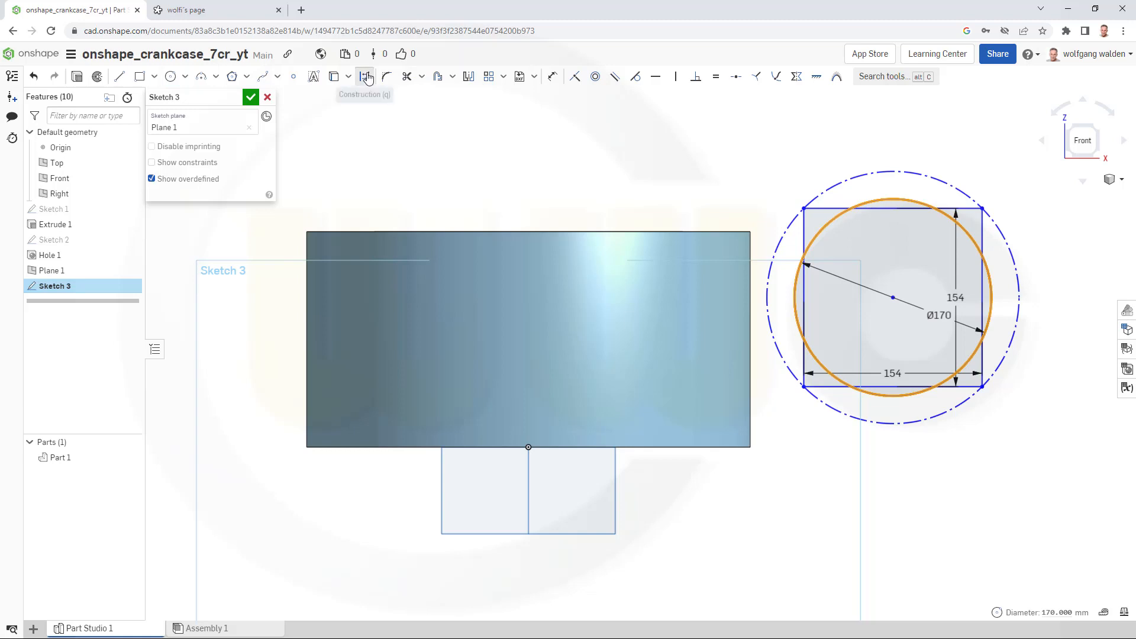
{"action": "left_click", "coordinate": [365, 76]}
{"action": "left_click", "coordinate": [401, 127]}
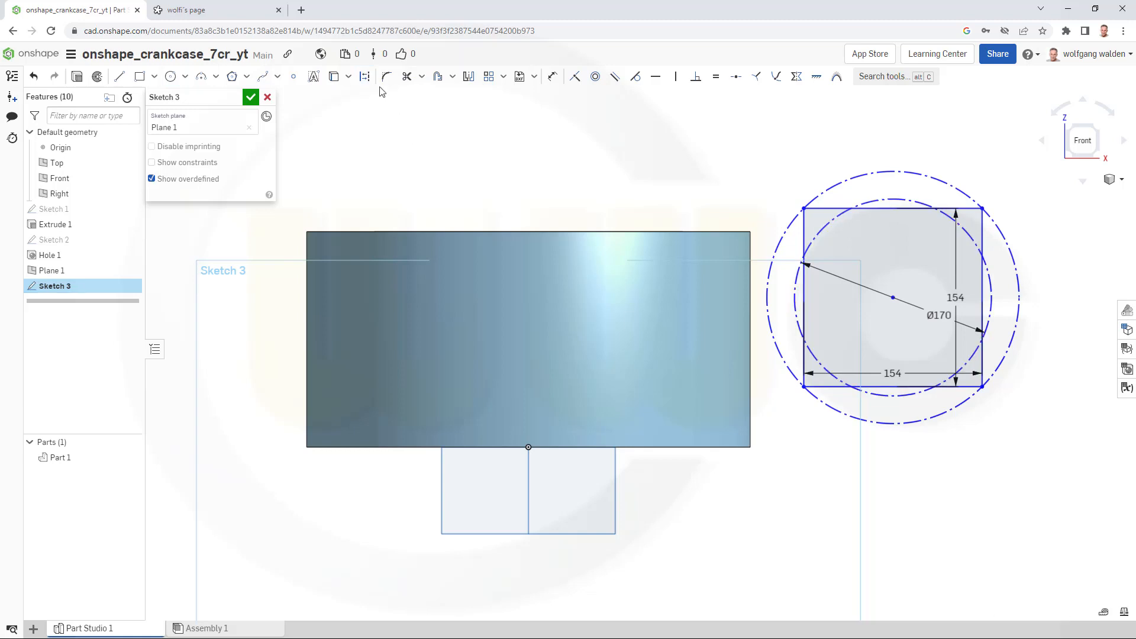
- Draw a construction line from the circle centre to the square's upper right corner and place a point on it
{"action": "left_click", "coordinate": [119, 76]}
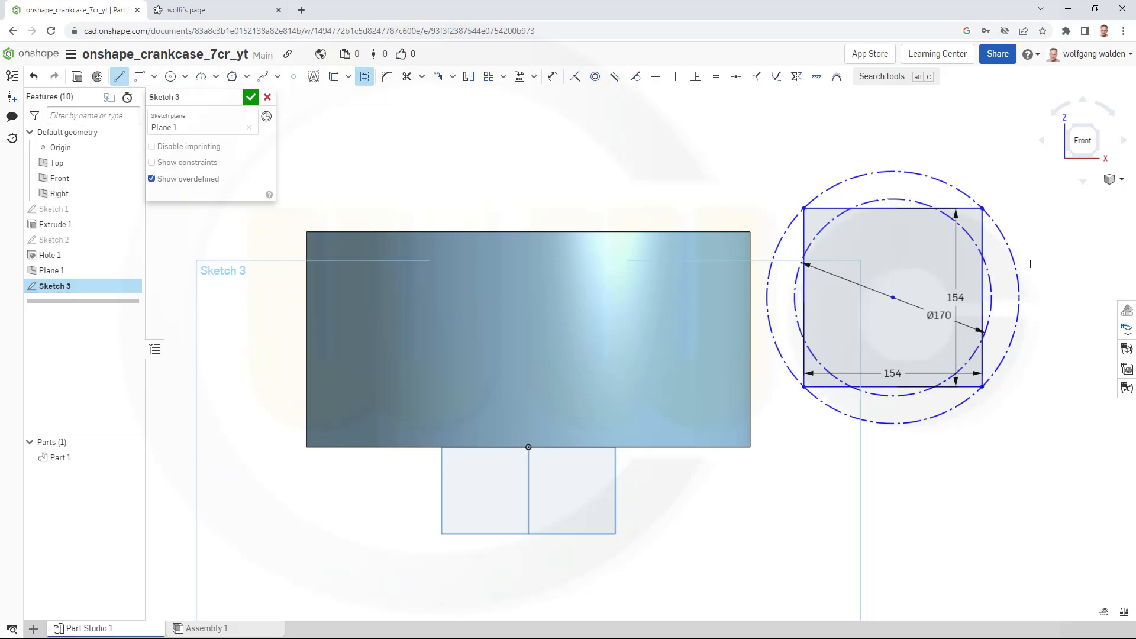
{"action": "left_click", "coordinate": [893, 297]}
{"action": "key", "text": "Escape"}
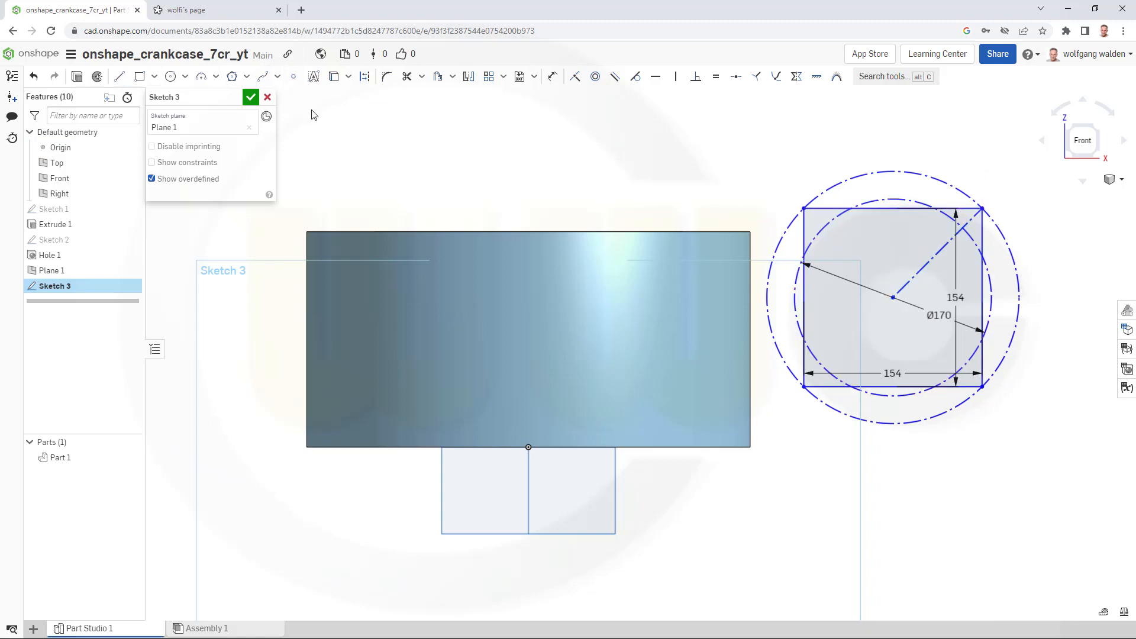
{"action": "left_click", "coordinate": [294, 76]}
{"action": "left_click", "coordinate": [962, 227]}
- Dimension the circle centre 103 mm vertically from the origin
{"action": "left_click", "coordinate": [552, 76]}
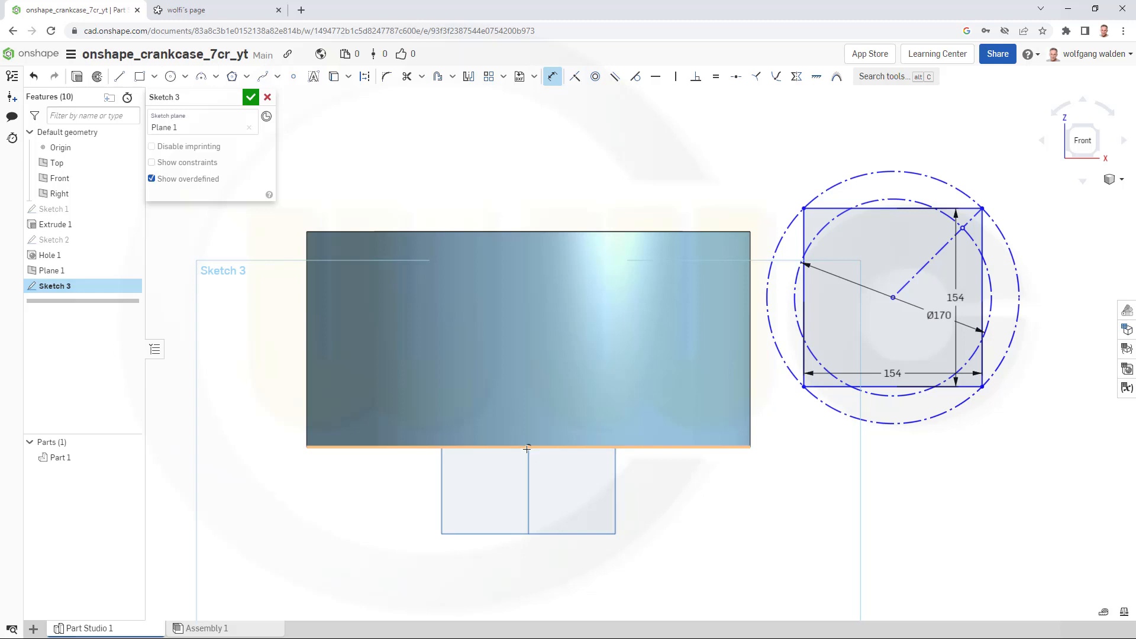
{"action": "left_click", "coordinate": [529, 448]}
{"action": "left_click", "coordinate": [893, 297]}
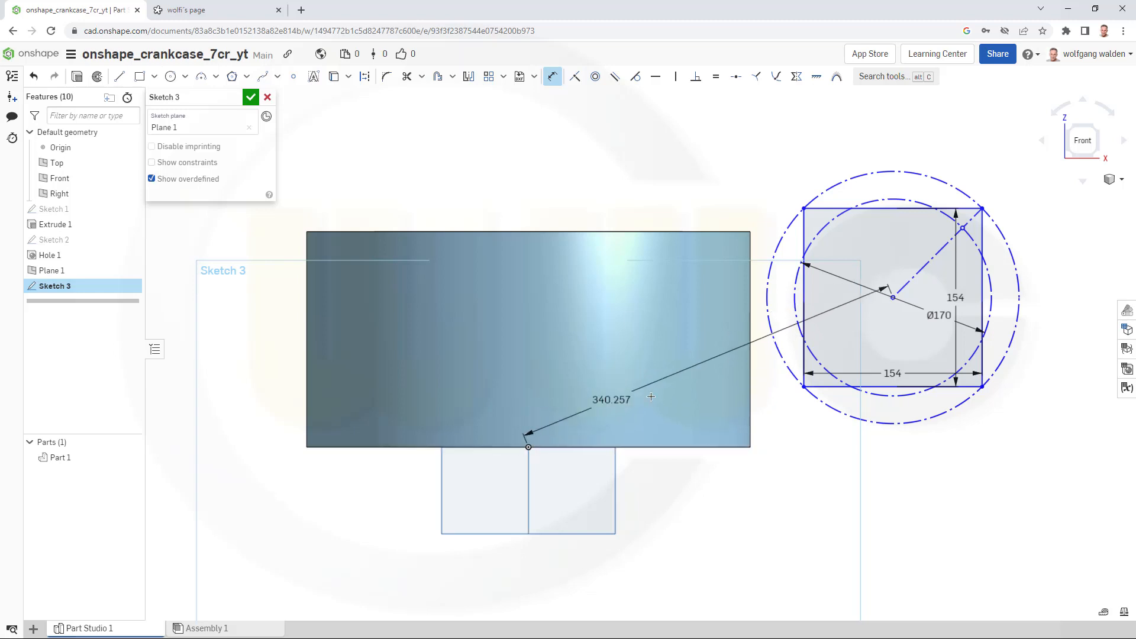
{"action": "left_click", "coordinate": [1044, 395]}
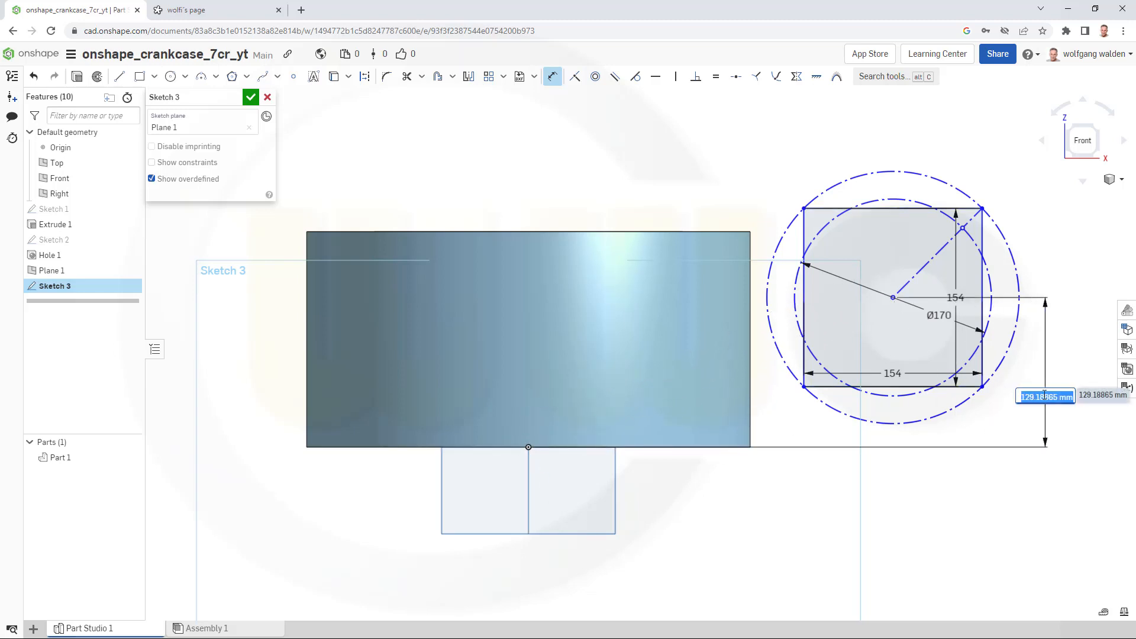
{"action": "type", "text": "103"}
{"action": "key", "text": "Return"}
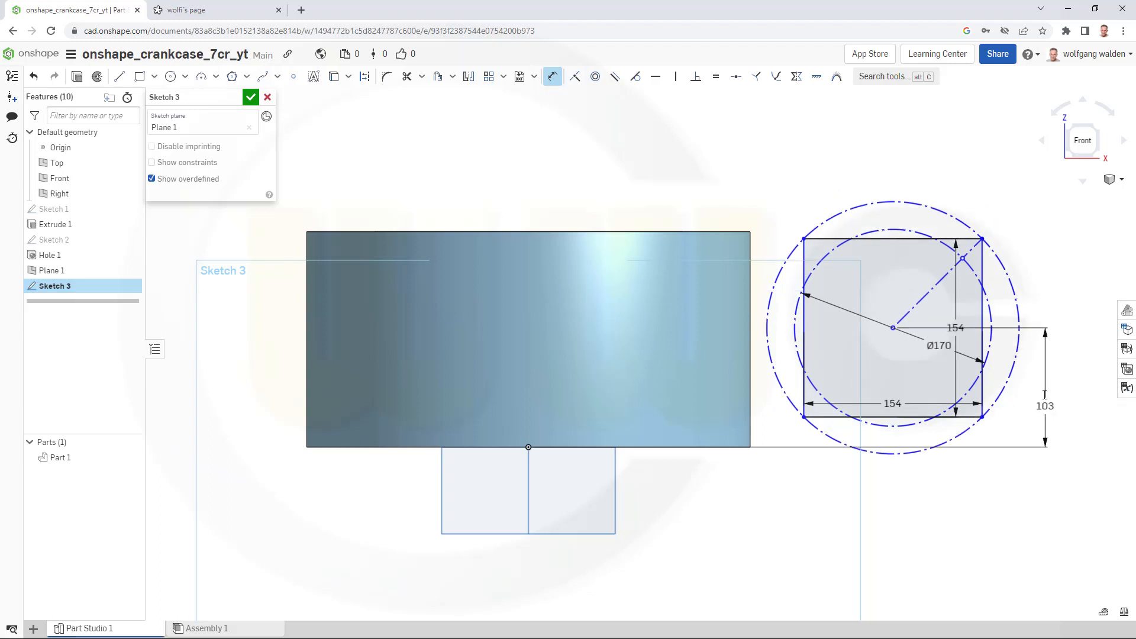
- Constrain the circle centre vertically aligned with the origin and finish the sketch
{"action": "left_click", "coordinate": [675, 76]}
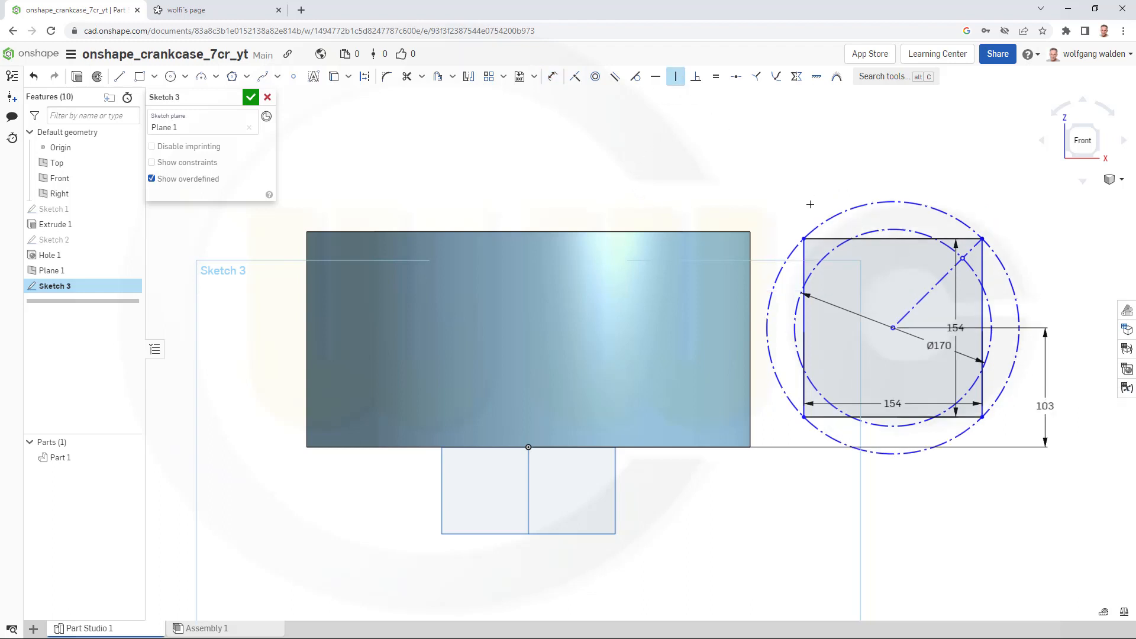
{"action": "left_click", "coordinate": [892, 329]}
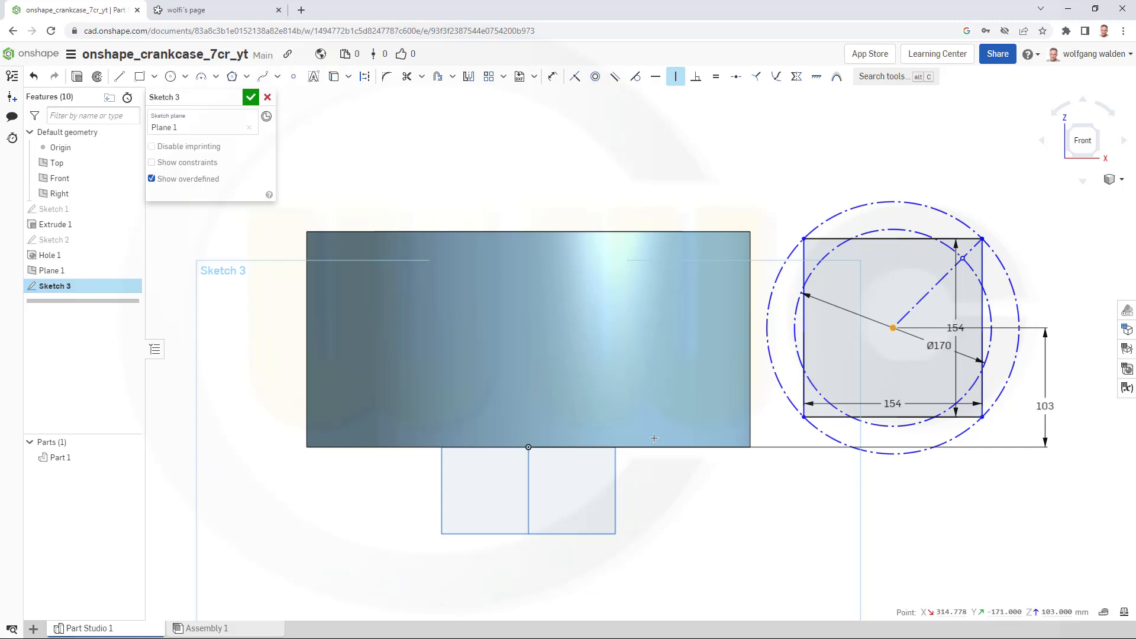
{"action": "left_click", "coordinate": [529, 448]}
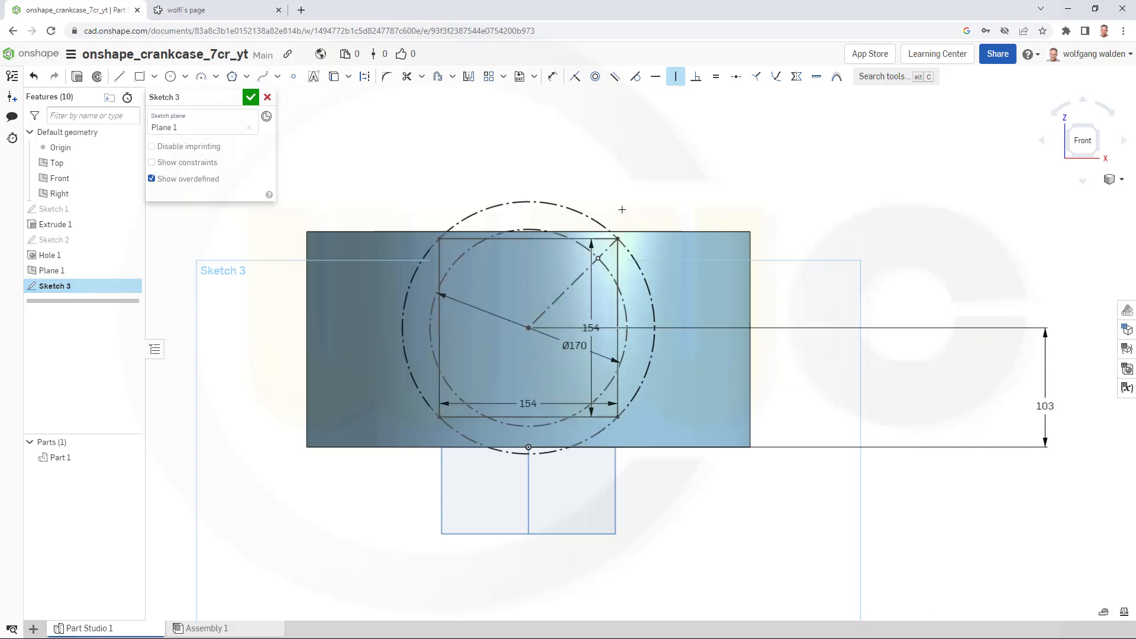
{"action": "left_click", "coordinate": [251, 97]}
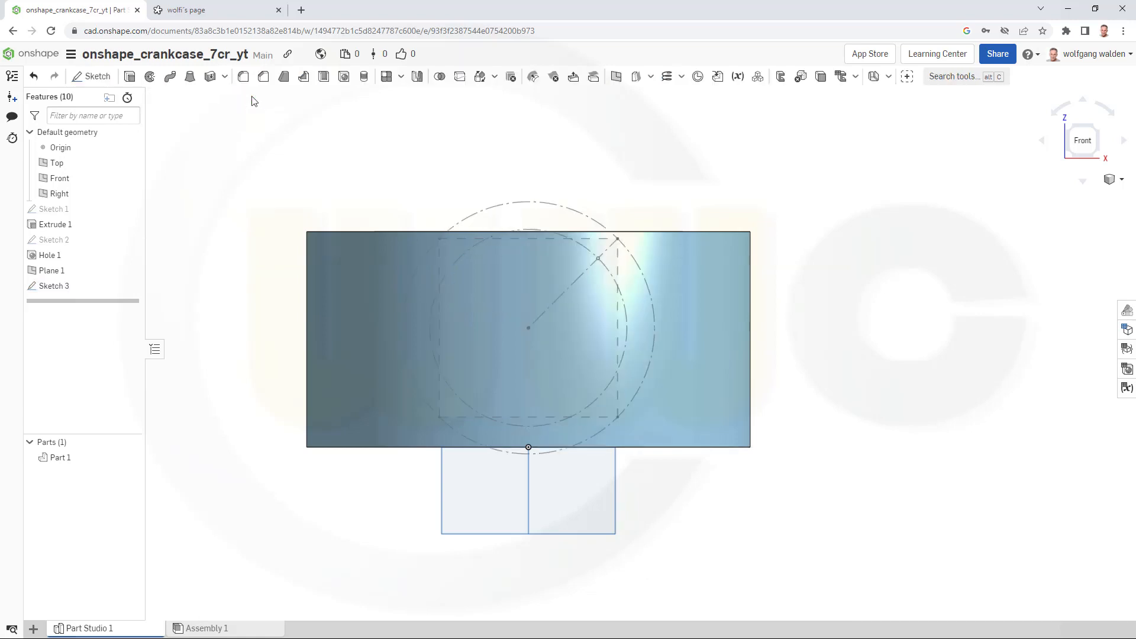
- Cut-extrude the Sketch 3 square into the cylinder wall, reversed inward, 100 mm deep with Remove
{"action": "right_click_drag", "start_coordinate": [562, 229], "coordinate": [531, 279]}
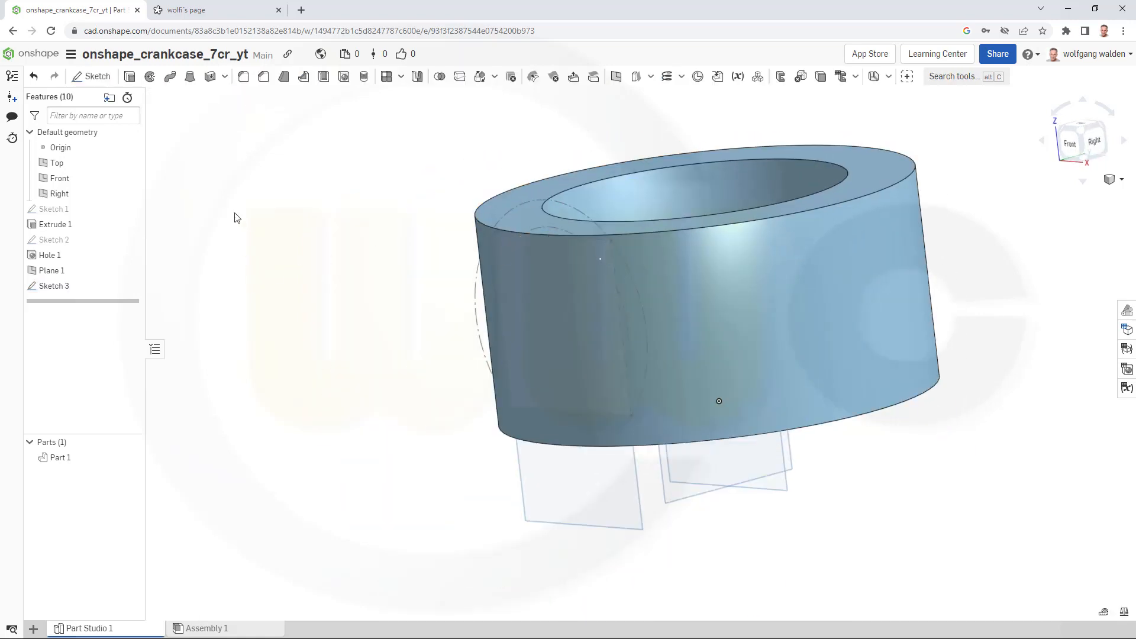
{"action": "left_click", "coordinate": [130, 77]}
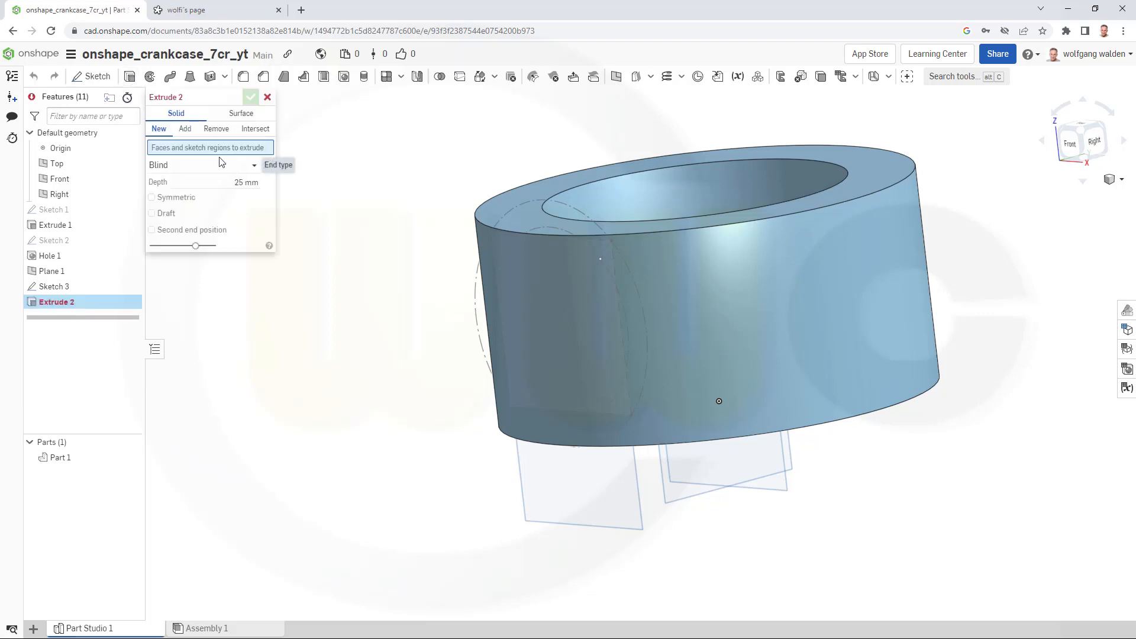
{"action": "left_click", "coordinate": [218, 130]}
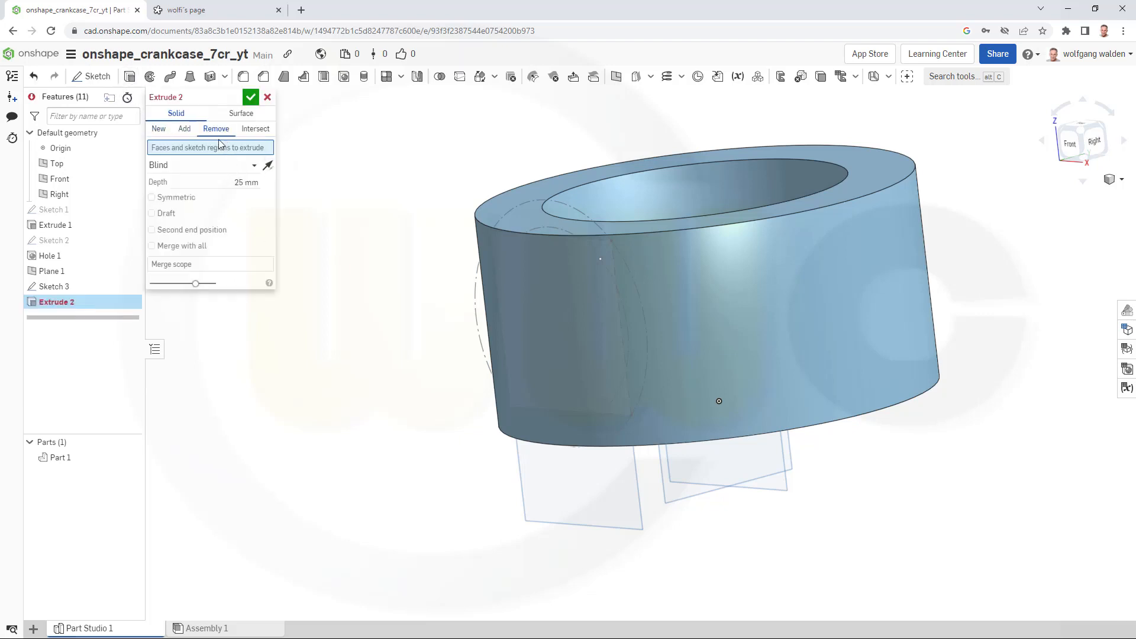
{"action": "left_click", "coordinate": [46, 287]}
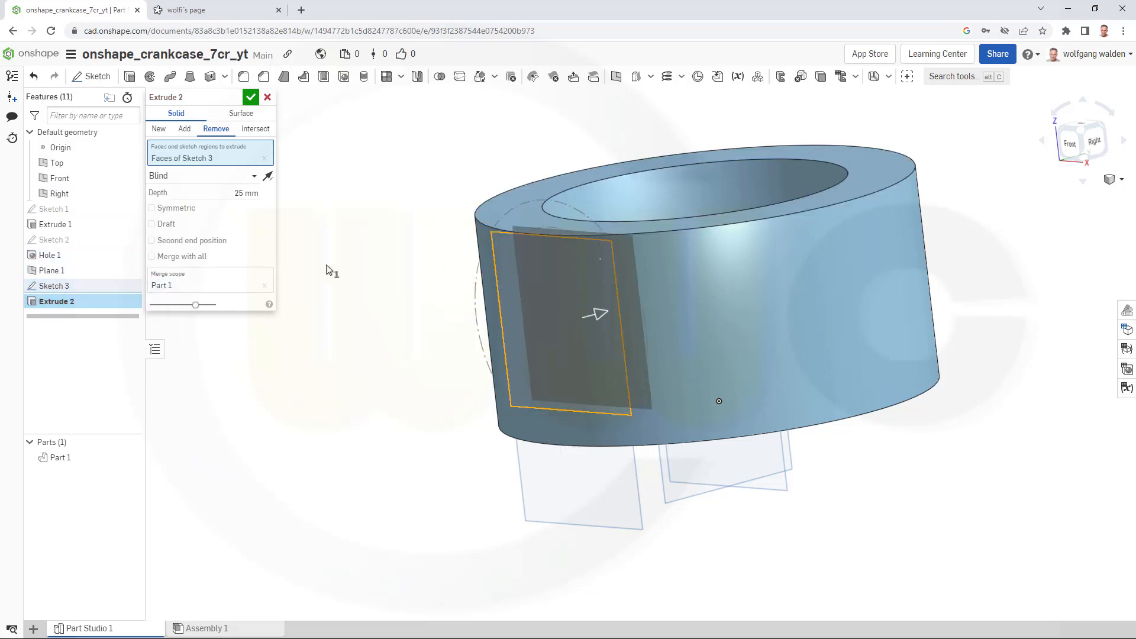
{"action": "right_click_drag", "start_coordinate": [354, 279], "coordinate": [329, 309]}
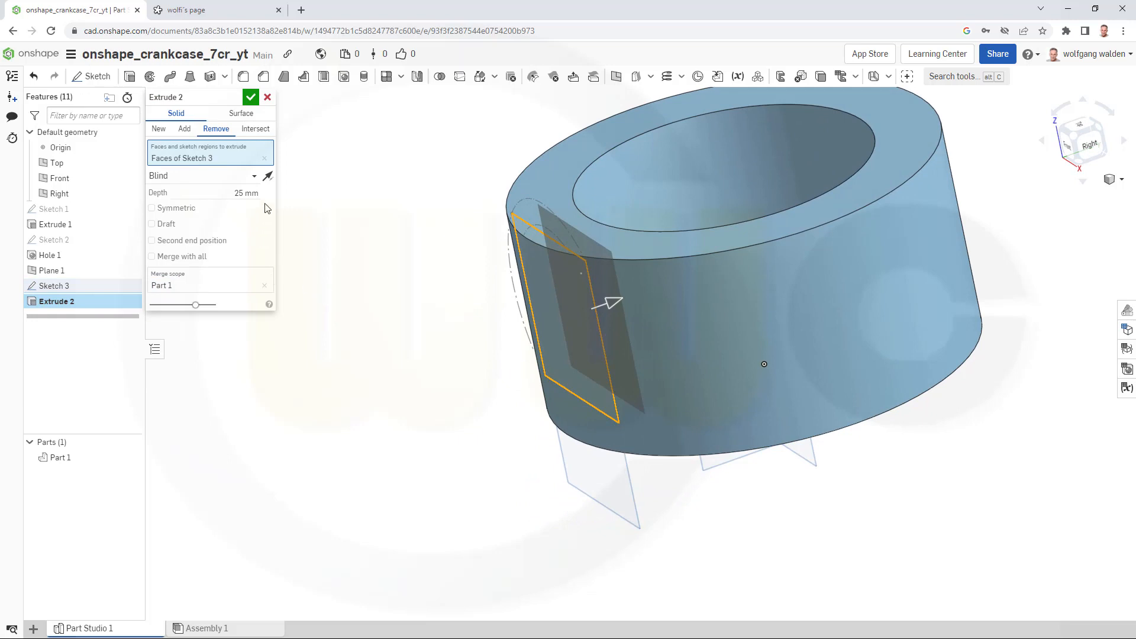
{"action": "left_click", "coordinate": [268, 178]}
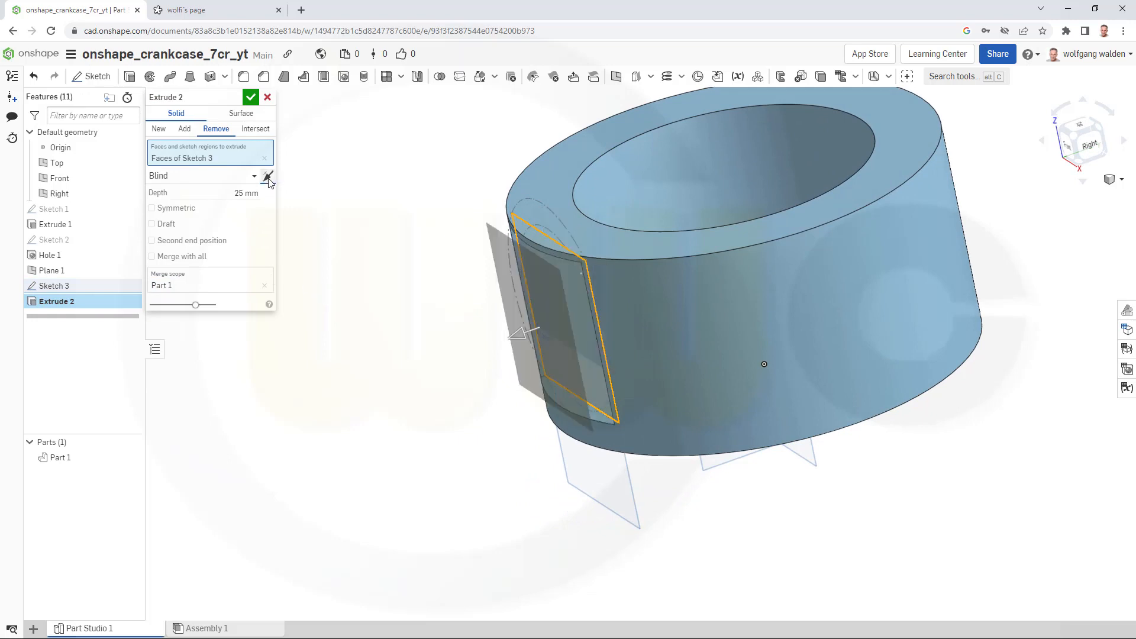
{"action": "left_click", "coordinate": [212, 193]}
{"action": "type", "text": "100"}
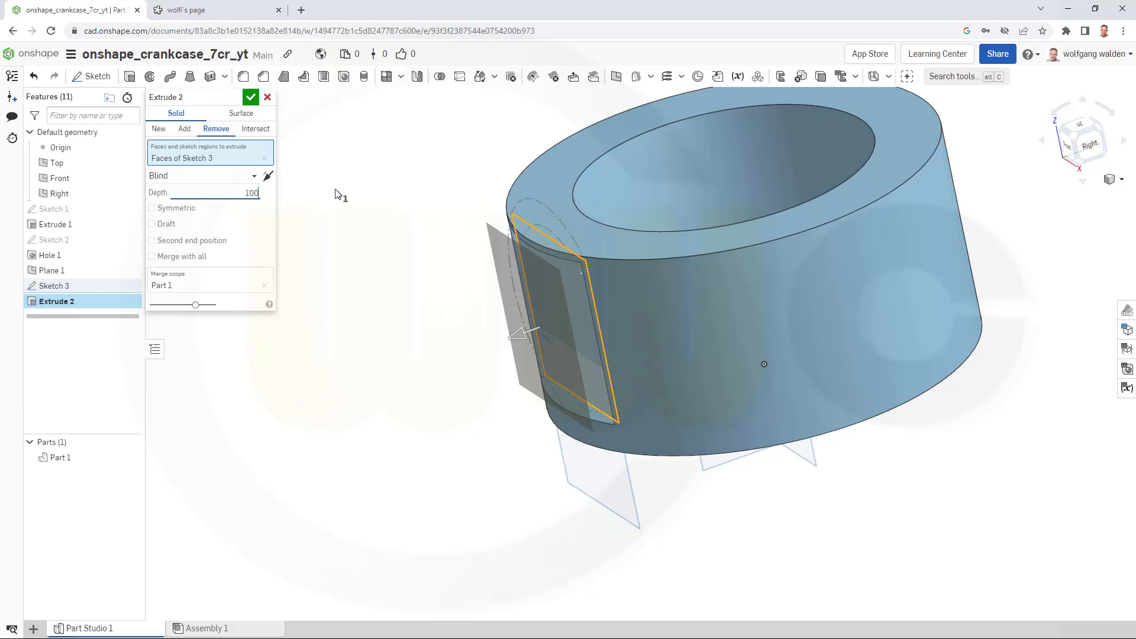
{"action": "key", "text": "Return"}
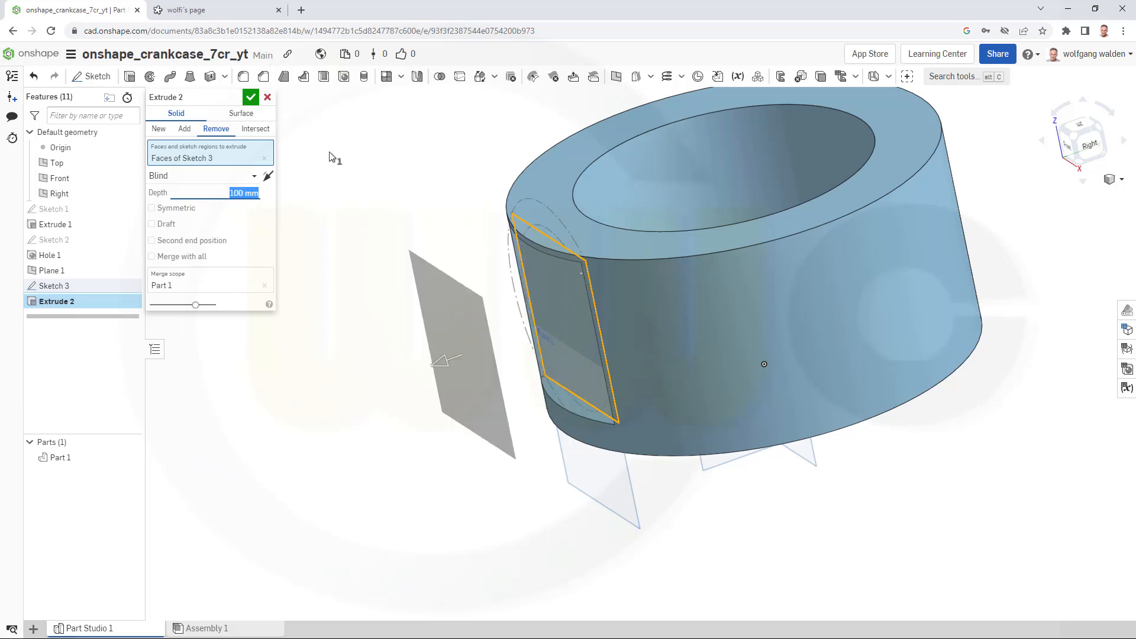
{"action": "left_click", "coordinate": [250, 97]}
- Show Sketch 3 and add a flat-bottomed 136 mm hole, 150 mm deep, at the sketch's circle centre
{"action": "mouse_move", "coordinate": [449, 331]}
{"action": "right_mouse_down"}
{"action": "mouse_move", "coordinate": [478, 300]}
{"action": "mouse_move", "coordinate": [498, 314]}
{"action": "mouse_move", "coordinate": [478, 303]}
{"action": "mouse_move", "coordinate": [466, 340]}
{"action": "mouse_move", "coordinate": [436, 337]}
{"action": "mouse_move", "coordinate": [463, 322]}
{"action": "mouse_move", "coordinate": [437, 325]}
{"action": "right_mouse_up"}
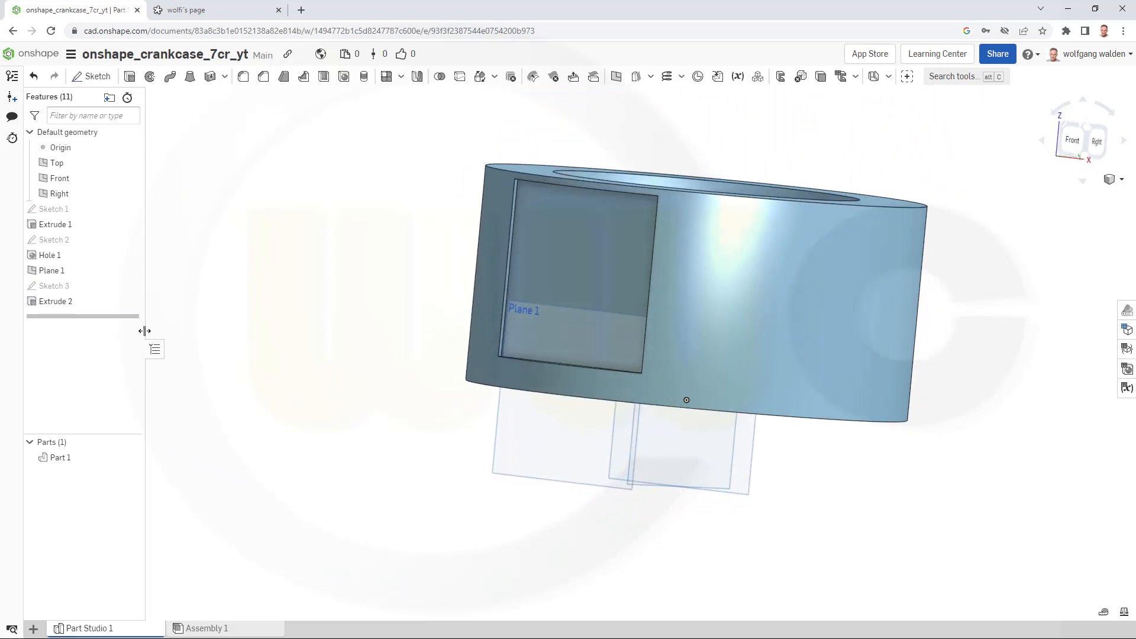
{"action": "left_click", "coordinate": [130, 285]}
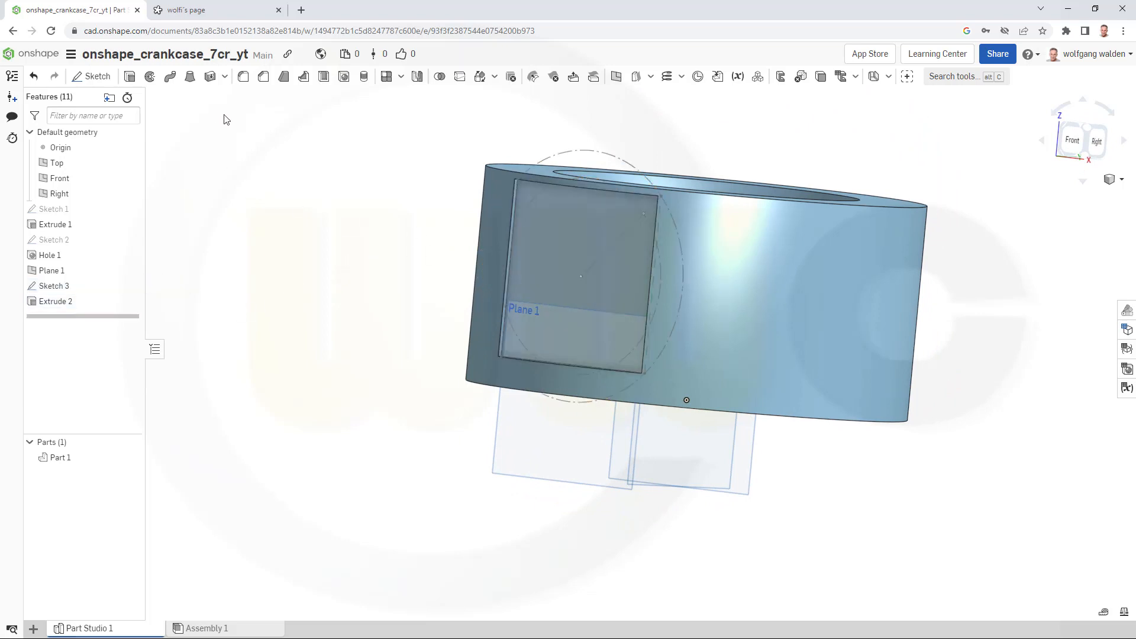
{"action": "left_click", "coordinate": [344, 76]}
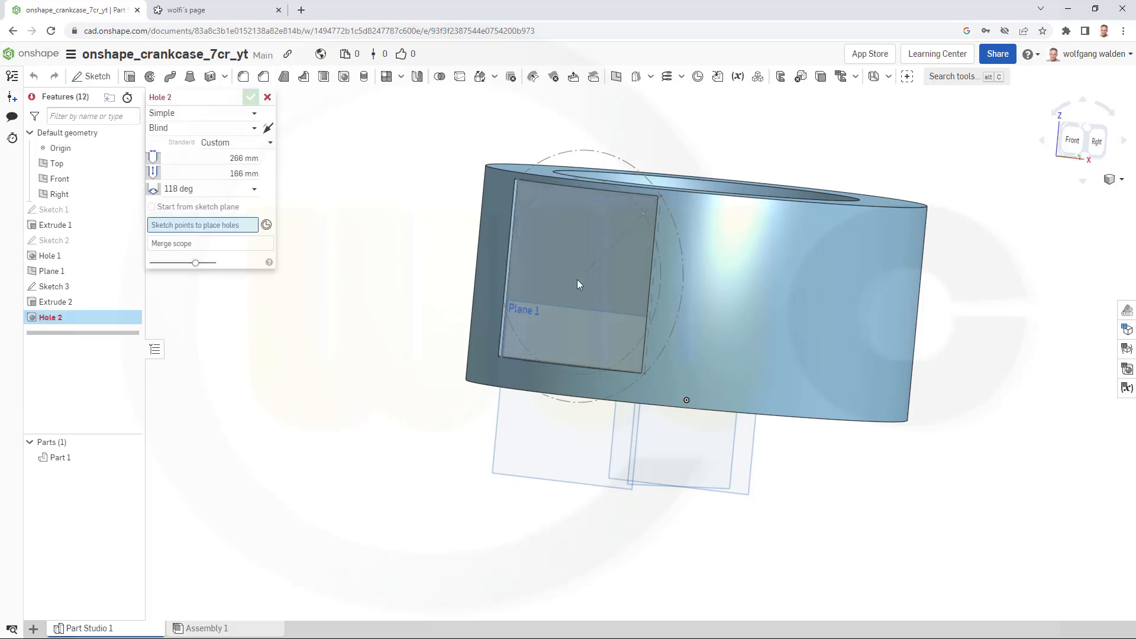
{"action": "left_click", "coordinate": [581, 276]}
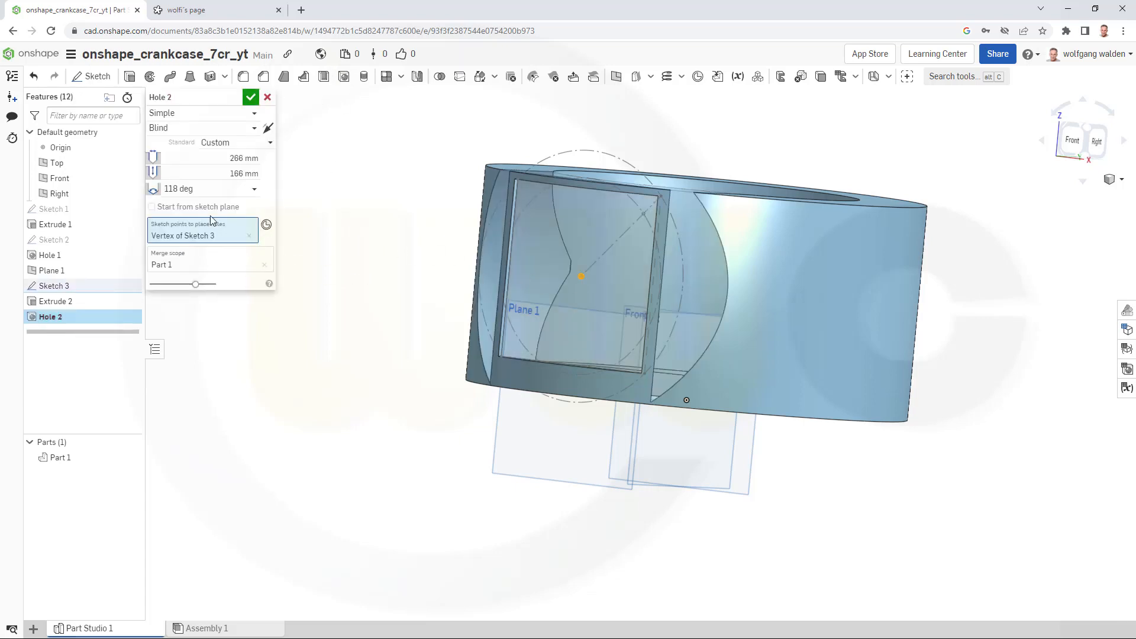
{"action": "left_click", "coordinate": [257, 191]}
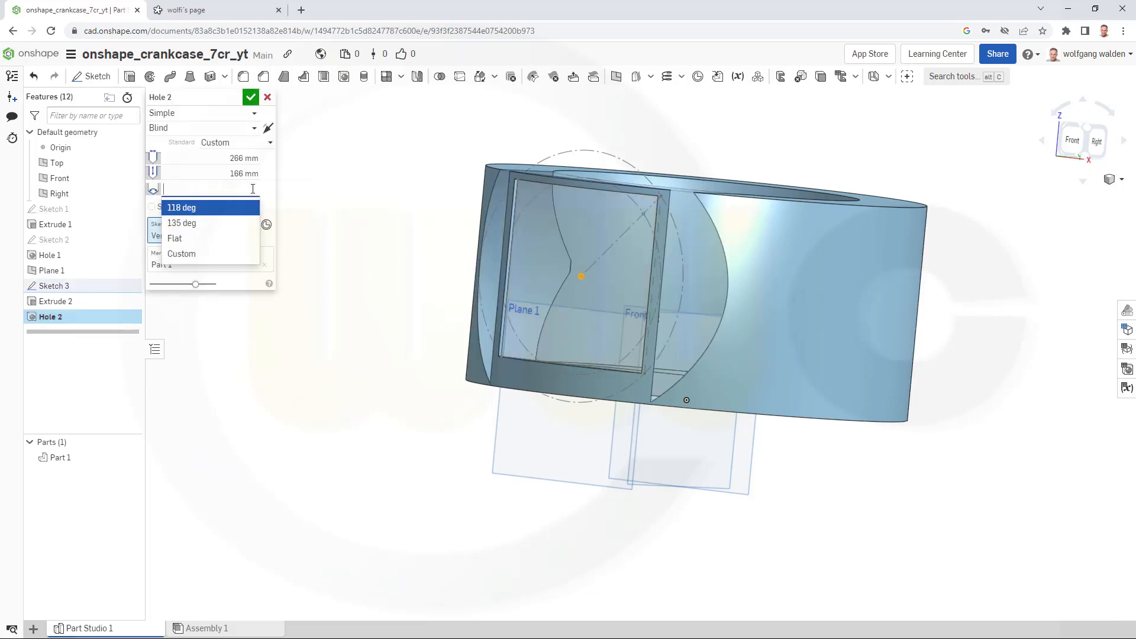
{"action": "left_click", "coordinate": [184, 237]}
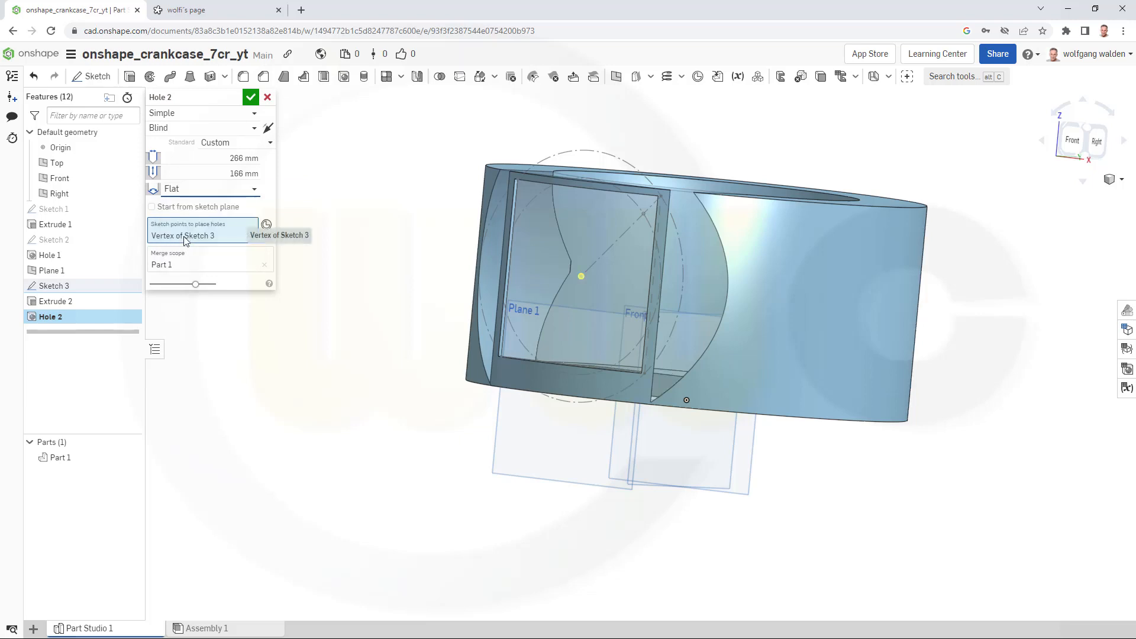
{"action": "mouse_move", "coordinate": [271, 317]}
{"action": "right_mouse_down"}
{"action": "mouse_move", "coordinate": [299, 337]}
{"action": "mouse_move", "coordinate": [267, 331]}
{"action": "right_mouse_up"}
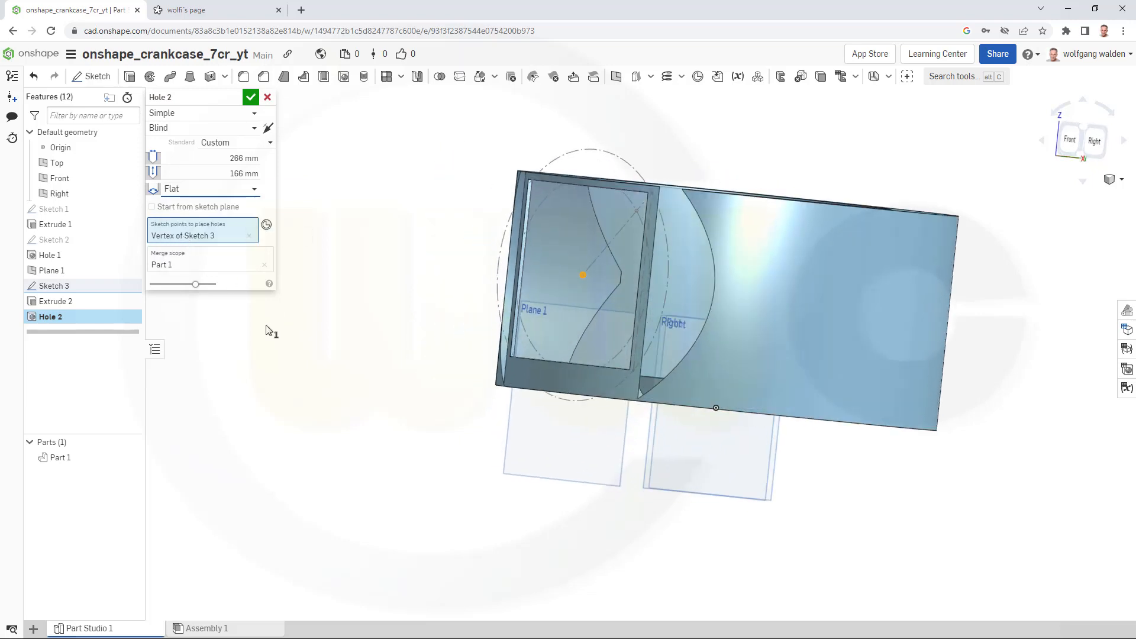
{"action": "left_click", "coordinate": [215, 158]}
{"action": "type", "text": "136"}
{"action": "key", "text": "Tab"}
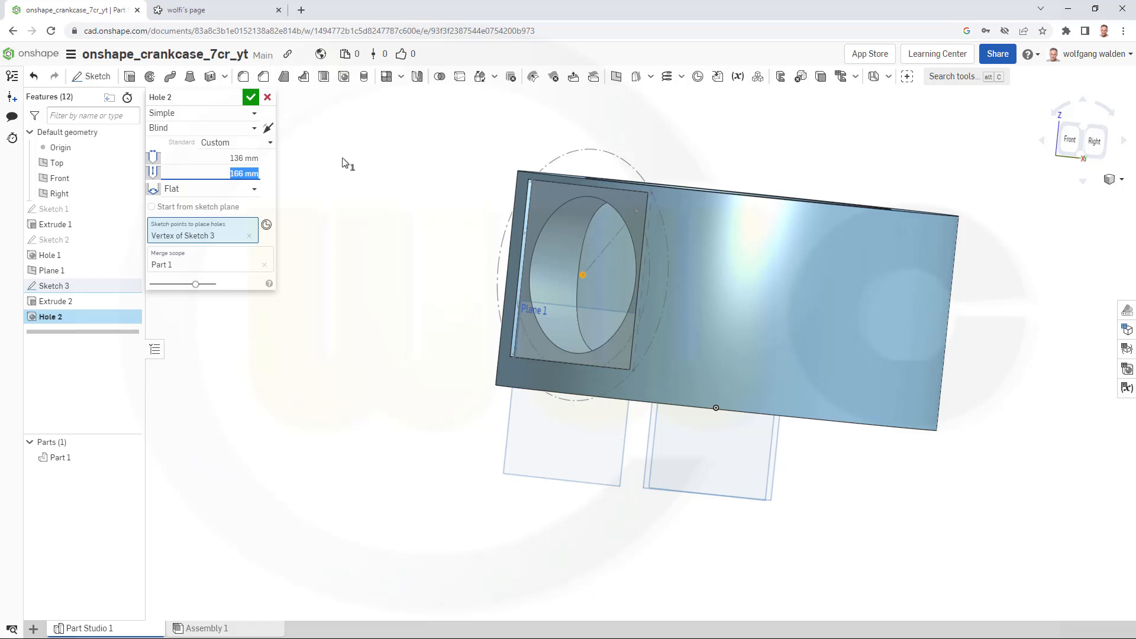
{"action": "type", "text": "150"}
{"action": "key", "text": "Return"}
{"action": "left_click", "coordinate": [250, 98]}
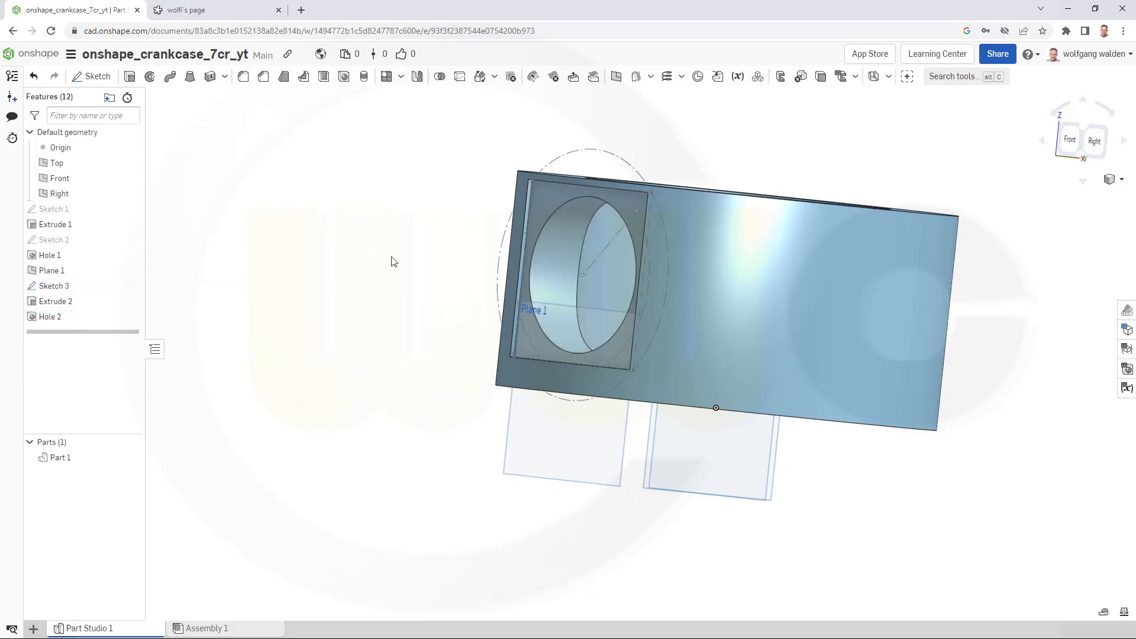
- Add a flat-bottomed 10 mm hole, 20 mm deep, at the point on the construction line near the square's corner
{"action": "mouse_move", "coordinate": [393, 261]}
{"action": "right_mouse_down"}
{"action": "mouse_move", "coordinate": [452, 269]}
{"action": "mouse_move", "coordinate": [444, 286]}
{"action": "mouse_move", "coordinate": [396, 267]}
{"action": "mouse_move", "coordinate": [411, 253]}
{"action": "right_mouse_up"}
{"action": "scroll", "coordinate": [767, 143], "scroll_direction": "up", "scroll_amount": 2}
{"action": "right_click_drag", "start_coordinate": [761, 160], "coordinate": [771, 166]}
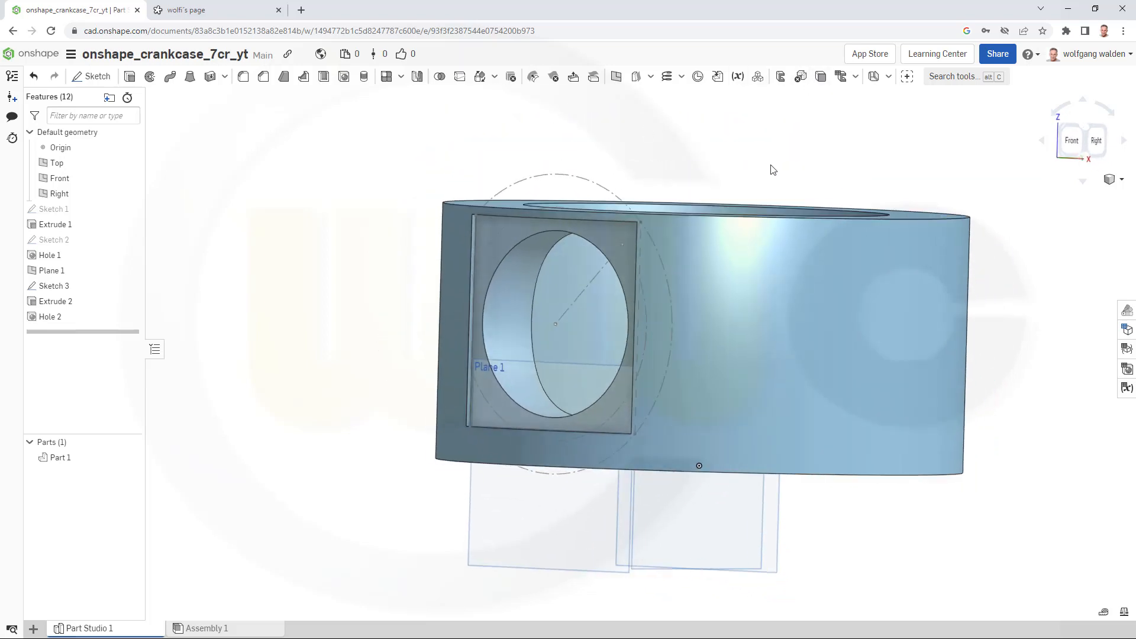
{"action": "left_click", "coordinate": [344, 77]}
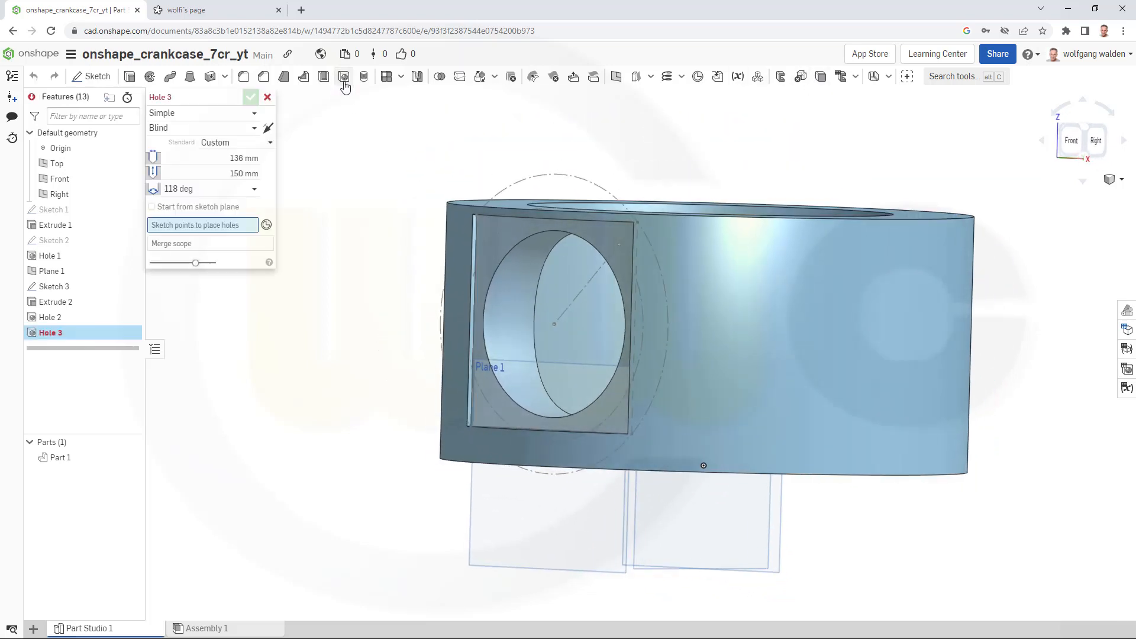
{"action": "left_click", "coordinate": [619, 245]}
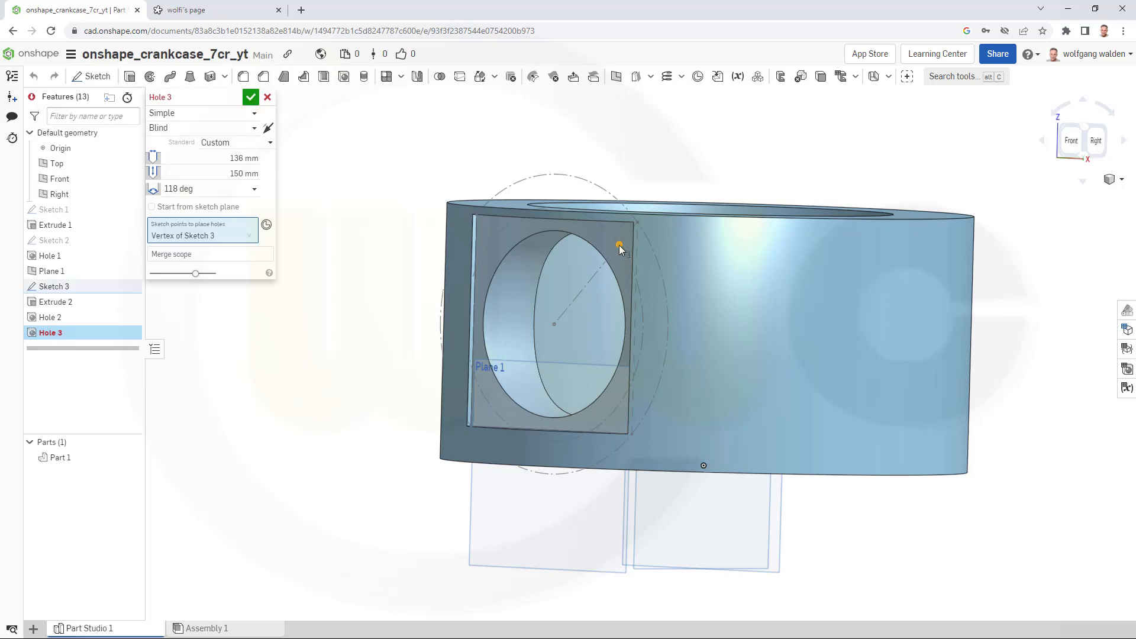
{"action": "left_click", "coordinate": [230, 158]}
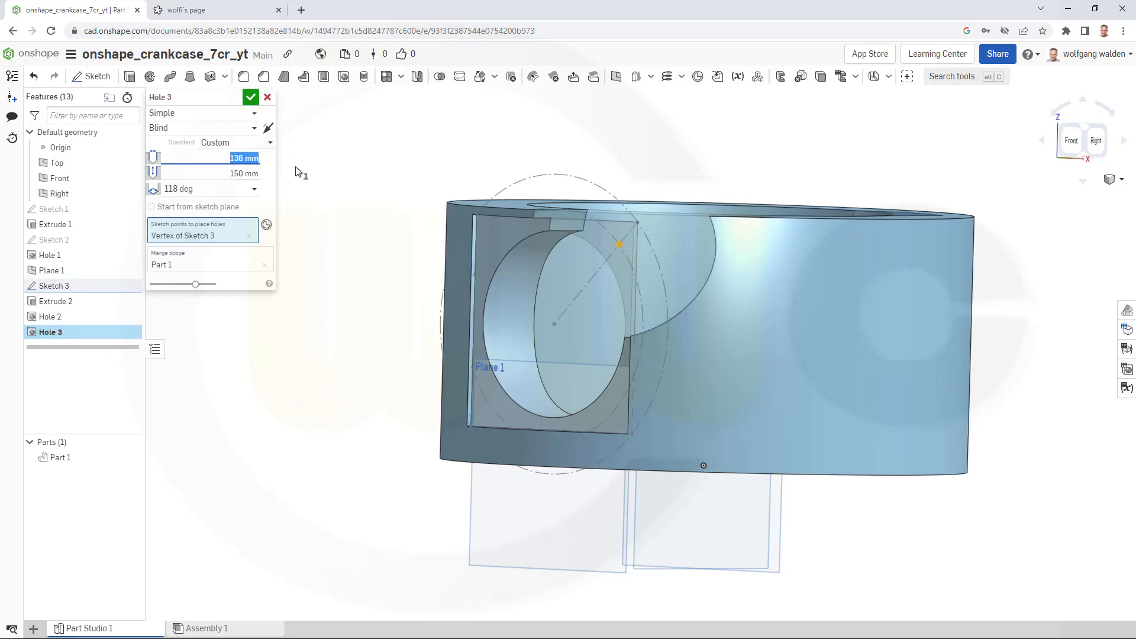
{"action": "type", "text": "10"}
{"action": "key", "text": "Tab"}
{"action": "type", "text": "2"}
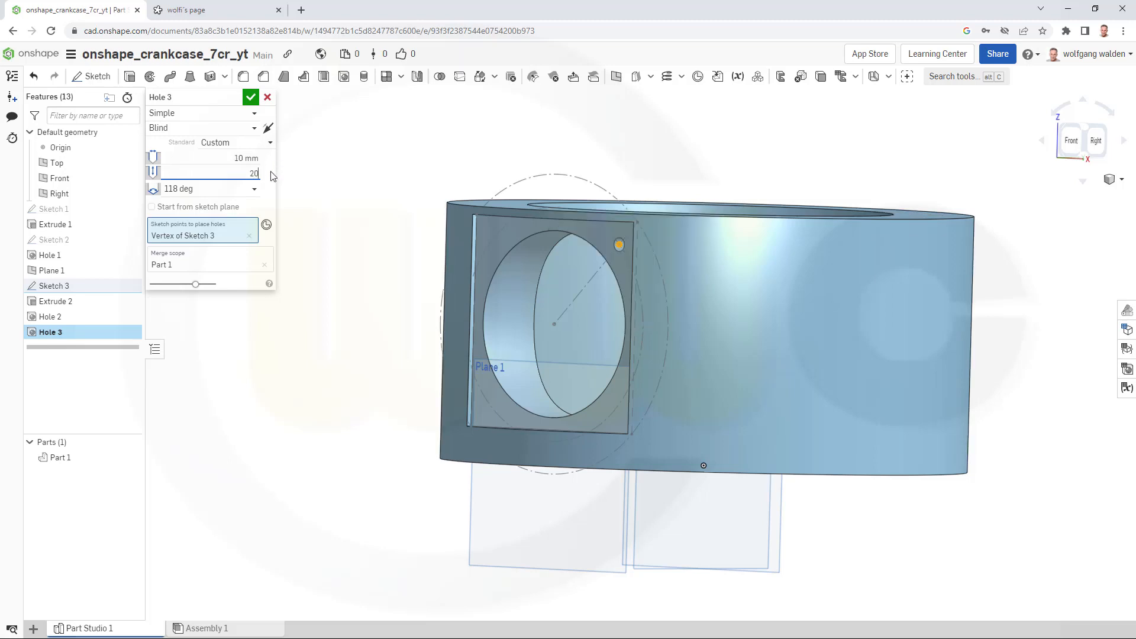
{"action": "type", "text": "0"}
{"action": "left_click", "coordinate": [201, 189]}
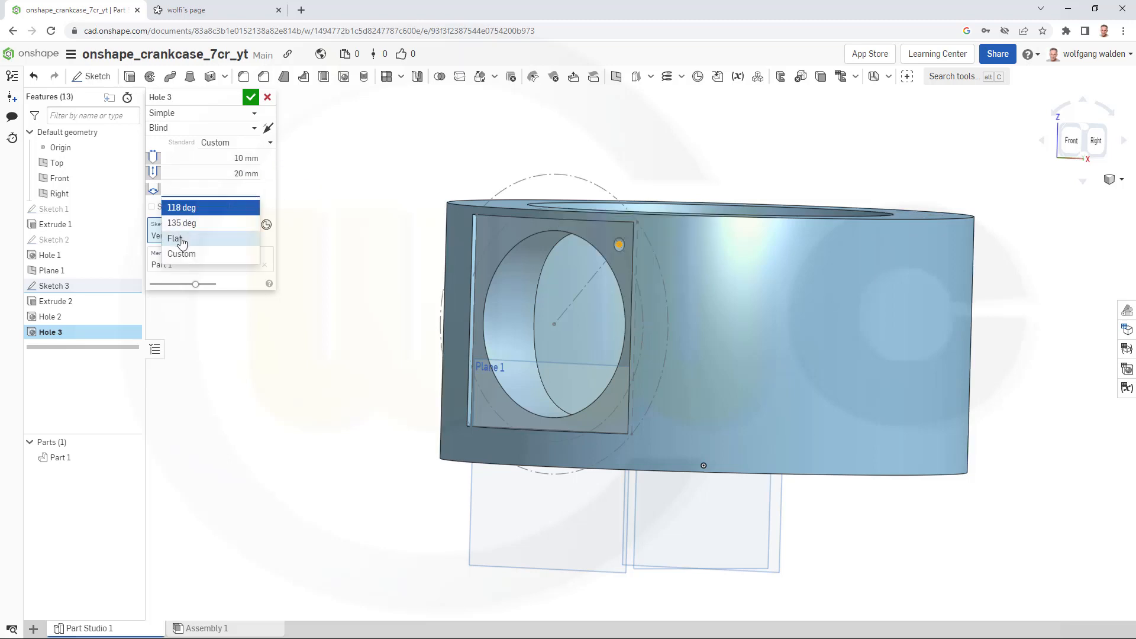
{"action": "left_click", "coordinate": [181, 243]}
{"action": "left_click", "coordinate": [250, 97]}
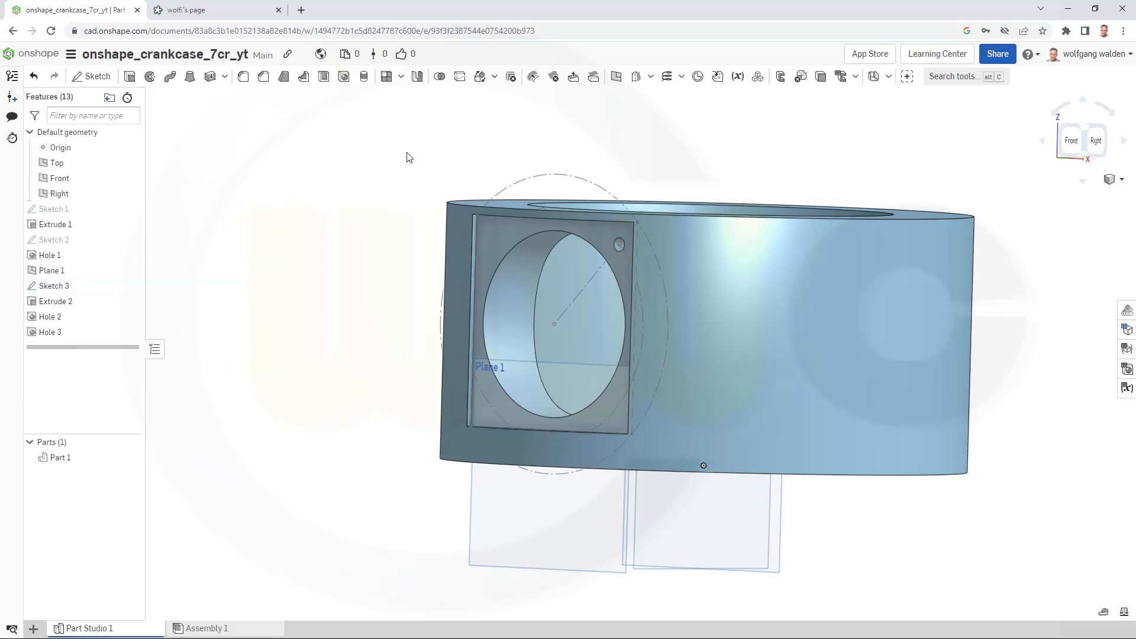
- Create a circular feature pattern of Extrude 2 around the cylinder's face axis with 7 instances
{"action": "right_click_drag", "start_coordinate": [414, 172], "coordinate": [412, 257]}
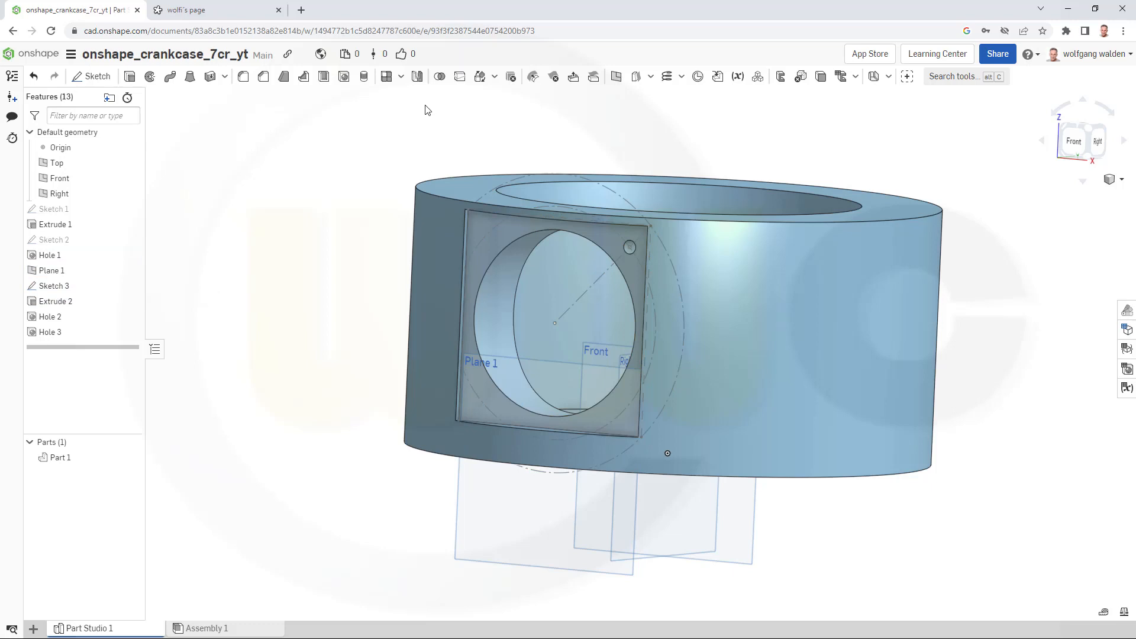
{"action": "left_click", "coordinate": [401, 76]}
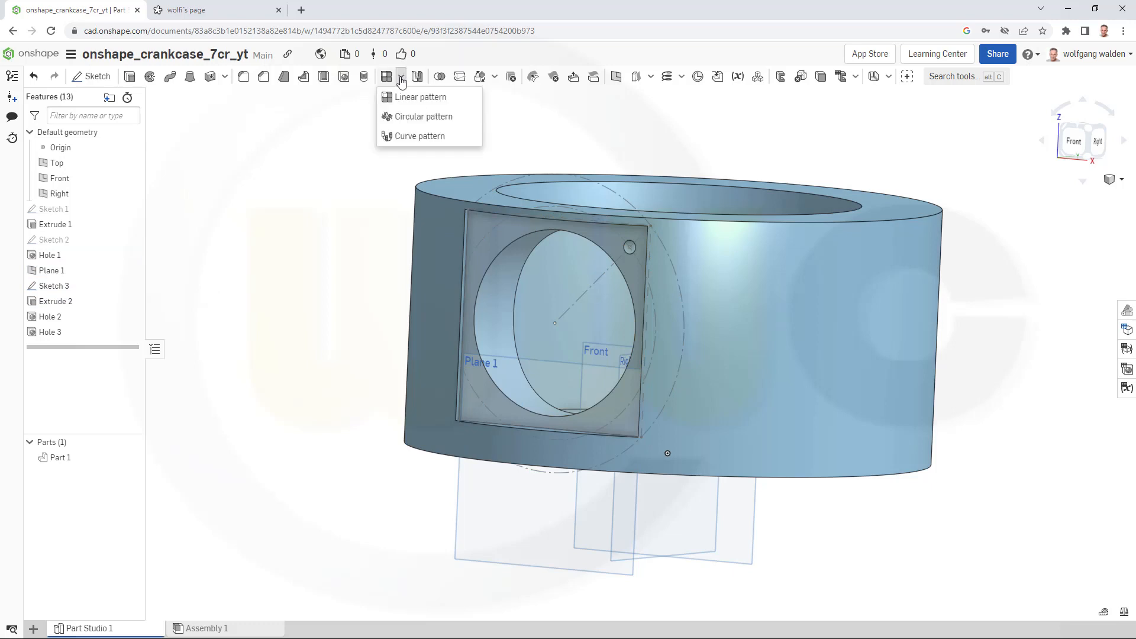
{"action": "left_click", "coordinate": [400, 116]}
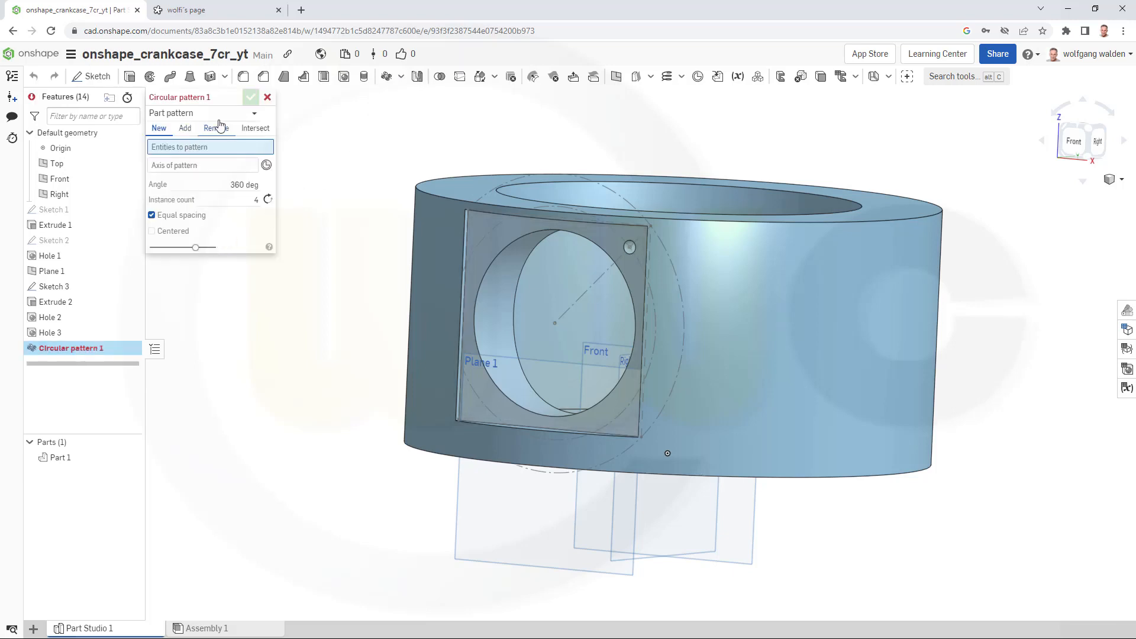
{"action": "left_click", "coordinate": [254, 117]}
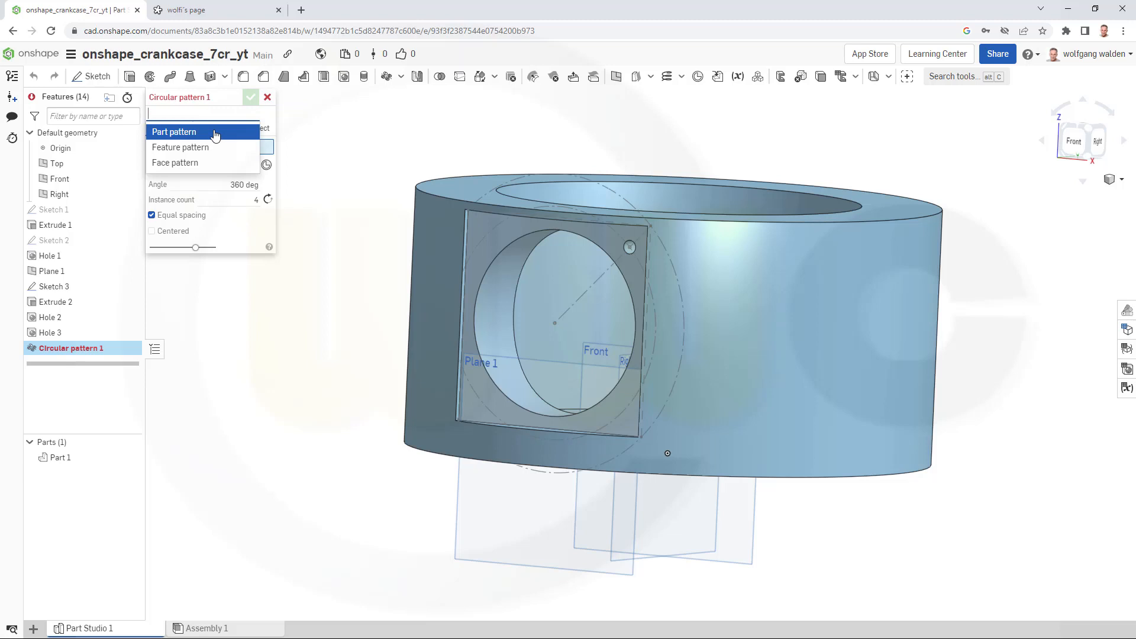
{"action": "left_click", "coordinate": [189, 147]}
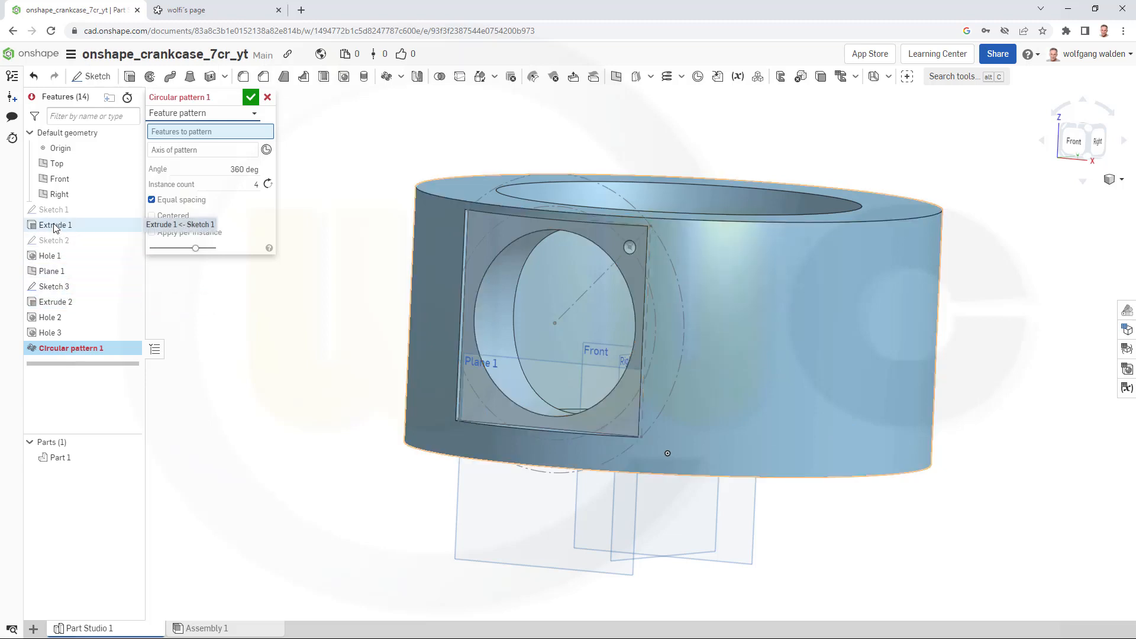
{"action": "left_click", "coordinate": [59, 302]}
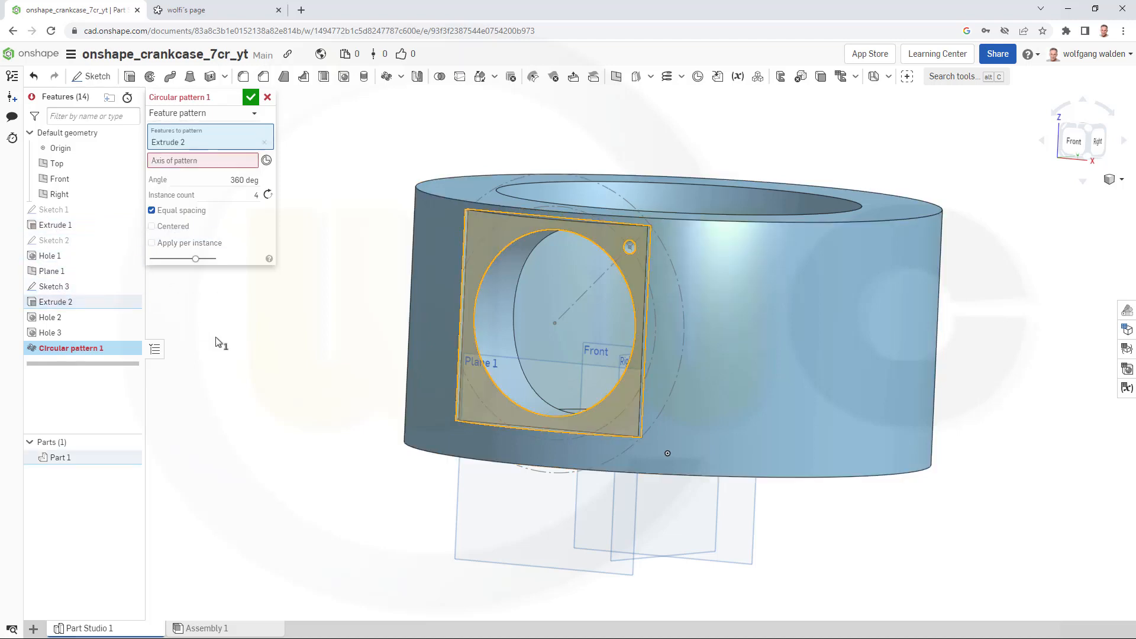
{"action": "left_click", "coordinate": [228, 161]}
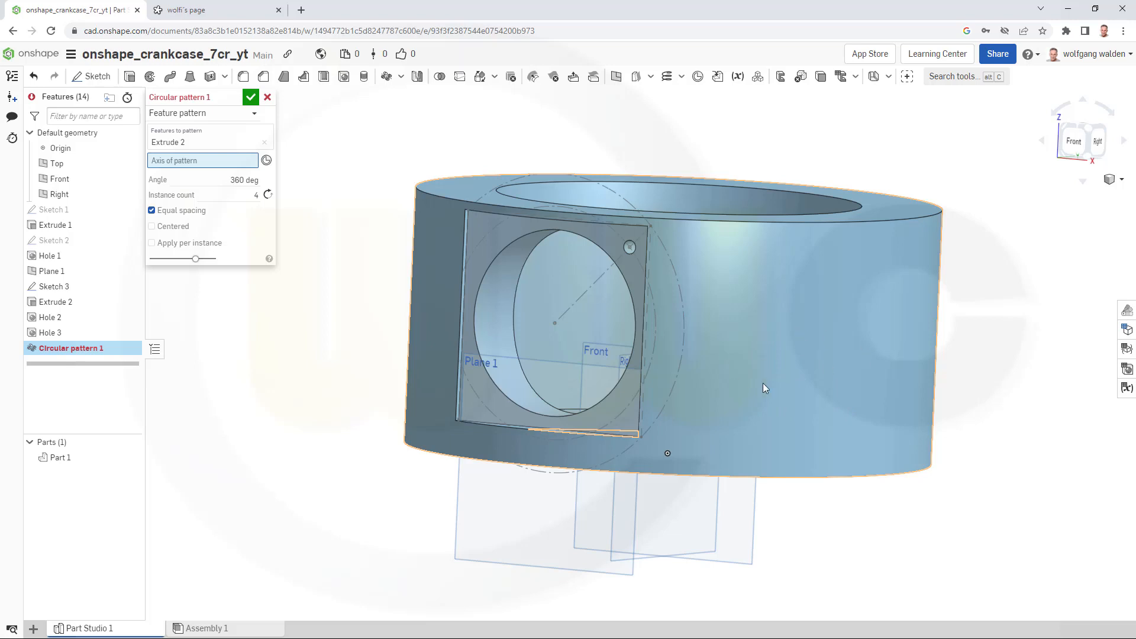
{"action": "left_click", "coordinate": [793, 381]}
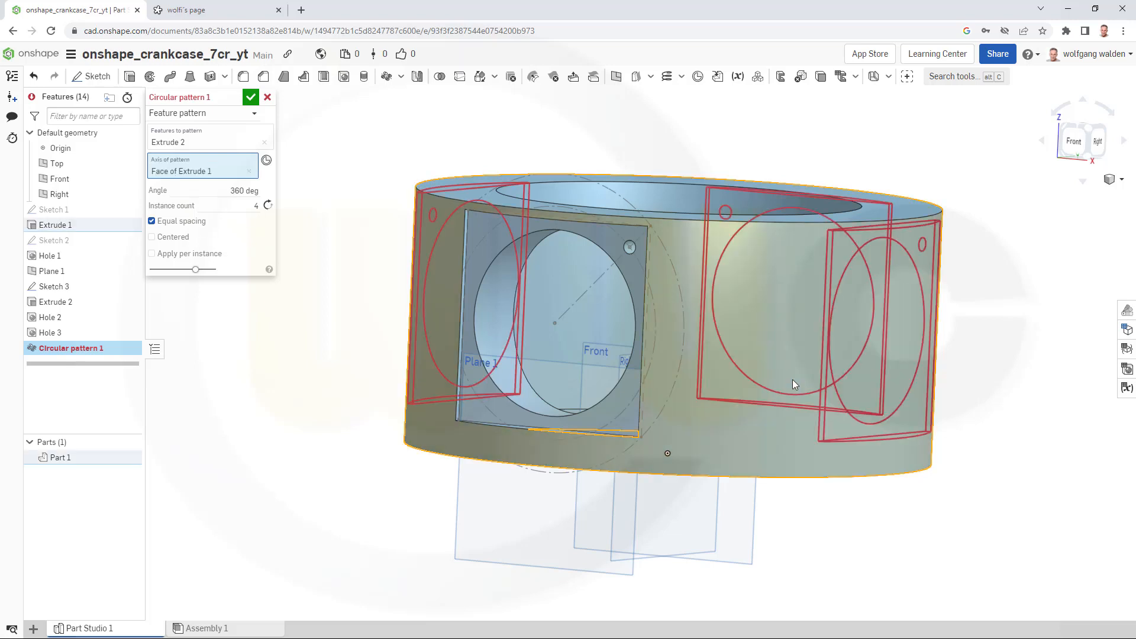
{"action": "double_click", "coordinate": [210, 211]}
{"action": "type", "text": "7"}
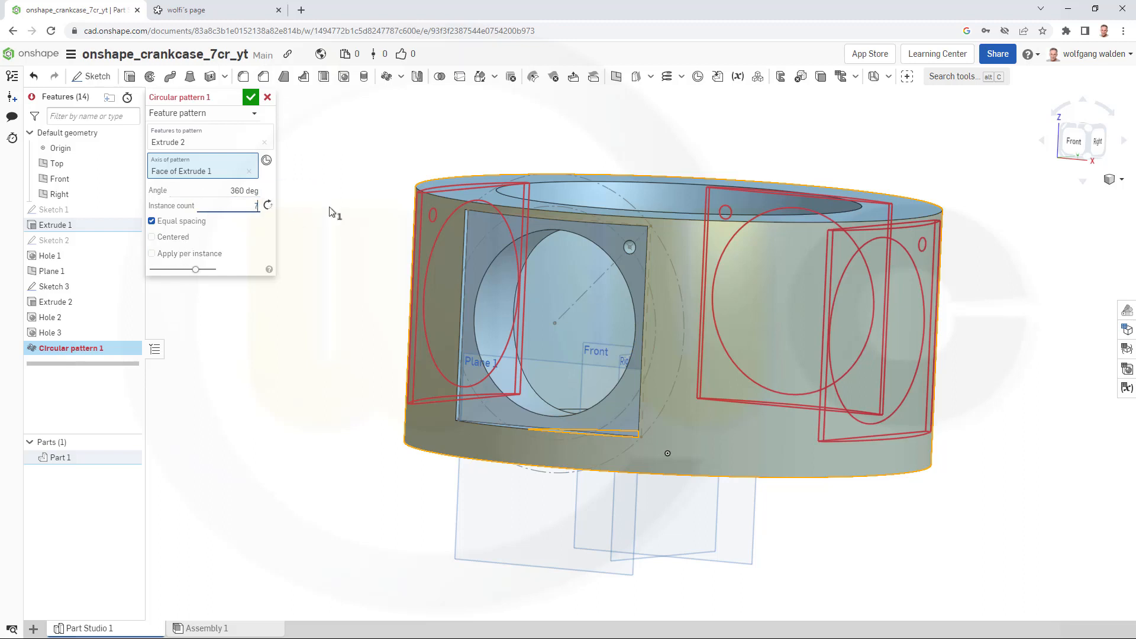
{"action": "key", "text": "Return"}
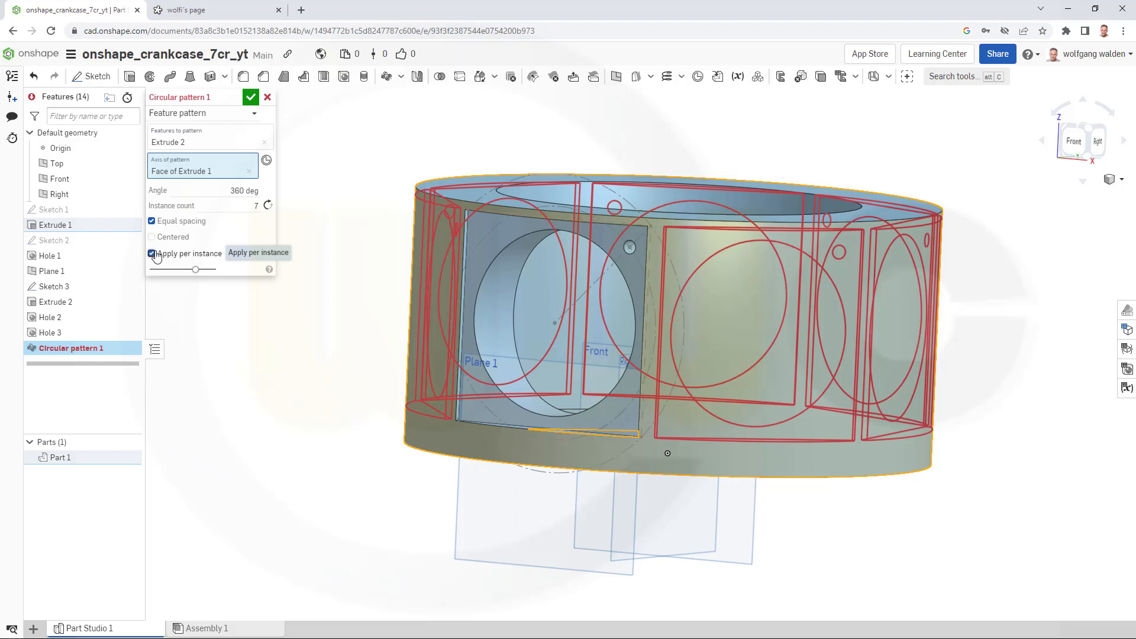
{"action": "left_click", "coordinate": [251, 98]}
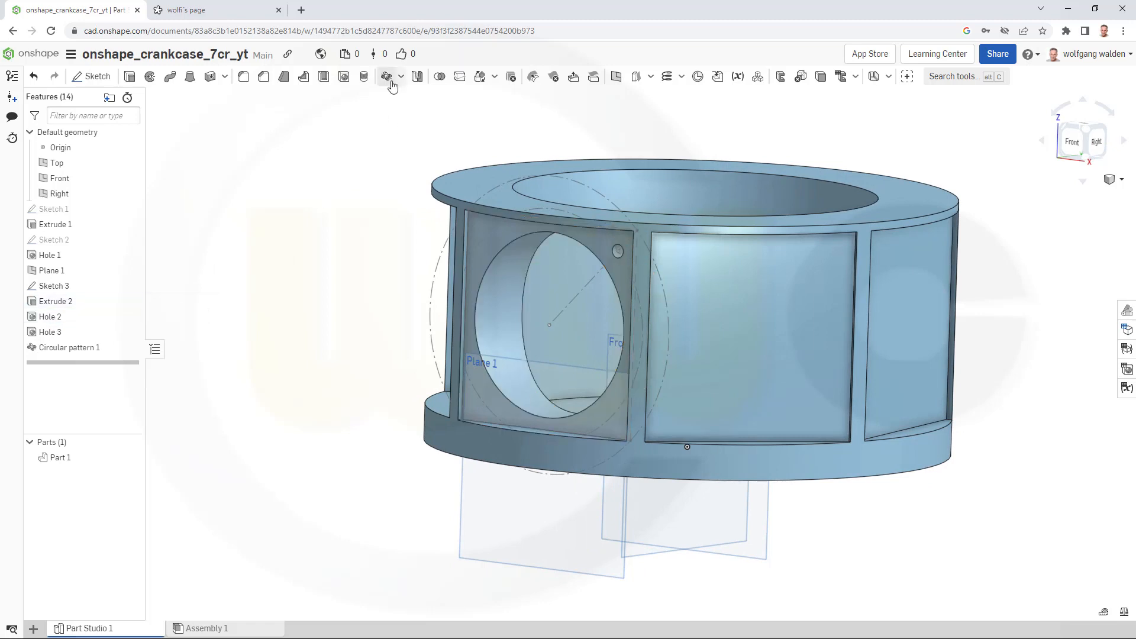
- Create a circular feature pattern of Hole 2 around the cylinder's face axis with 7 instances
{"action": "left_click", "coordinate": [387, 77]}
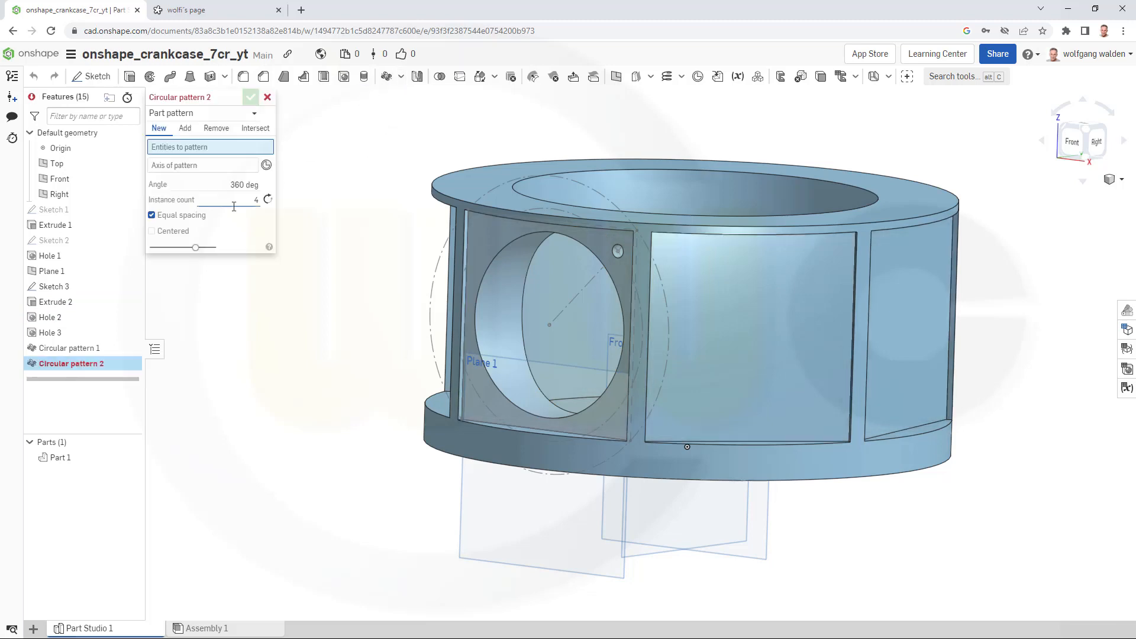
{"action": "left_click", "coordinate": [245, 113]}
{"action": "left_click", "coordinate": [189, 151]}
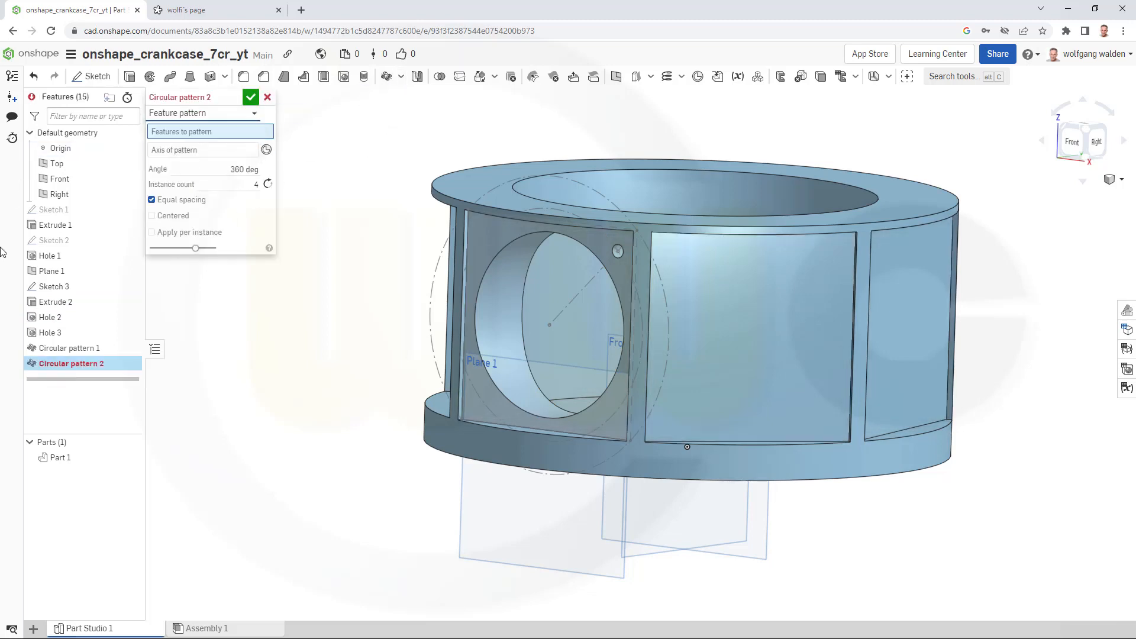
{"action": "left_click", "coordinate": [48, 318]}
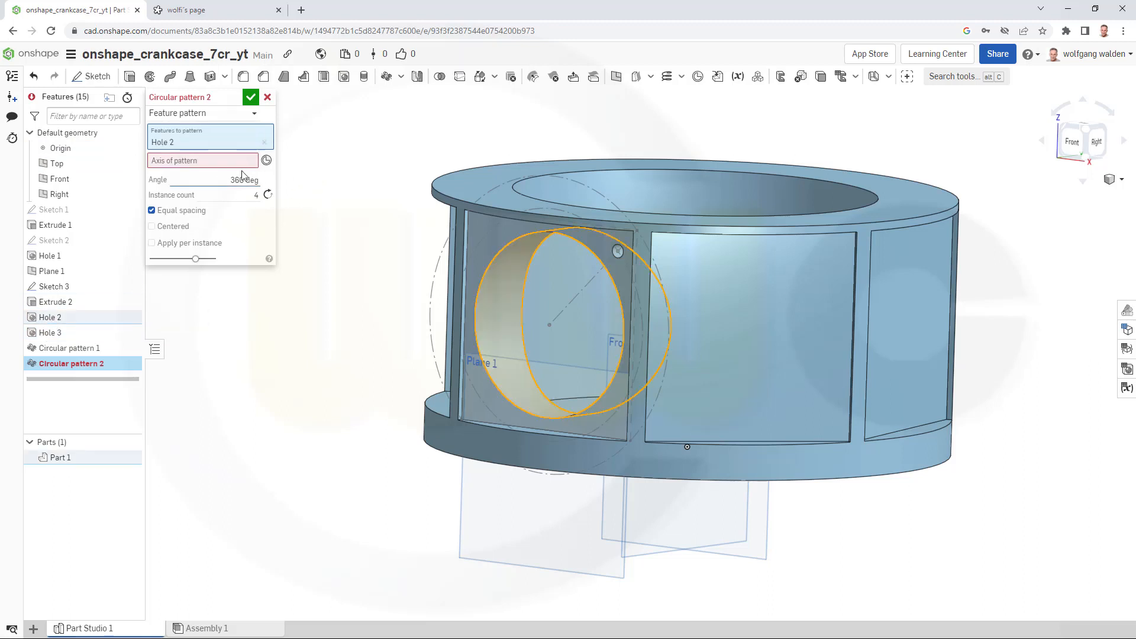
{"action": "left_click", "coordinate": [762, 466]}
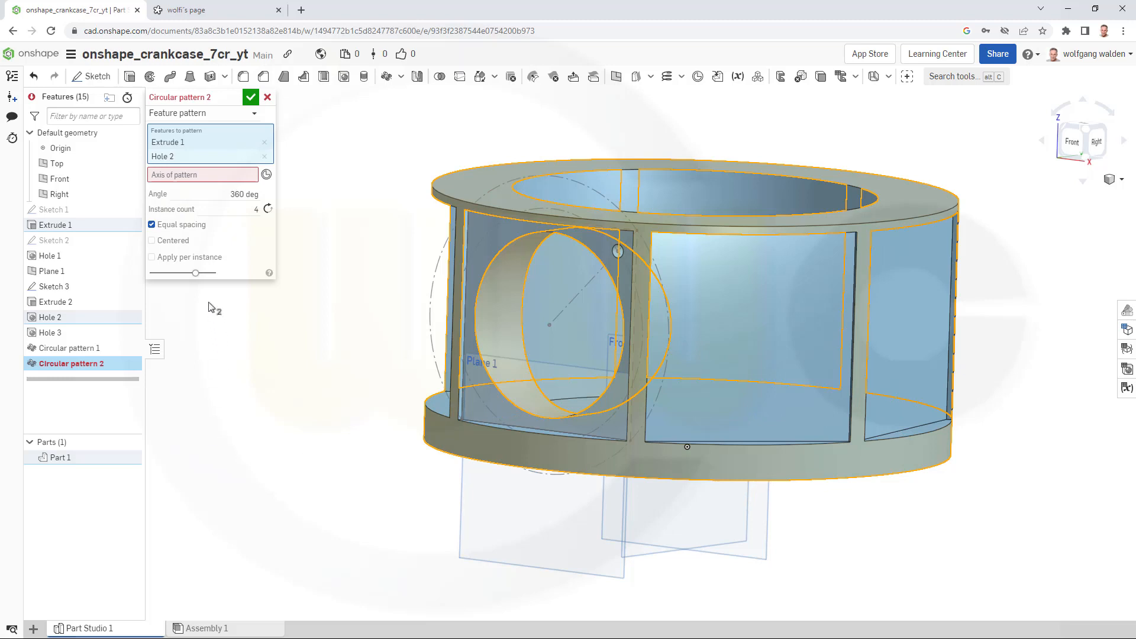
{"action": "left_click", "coordinate": [264, 143]}
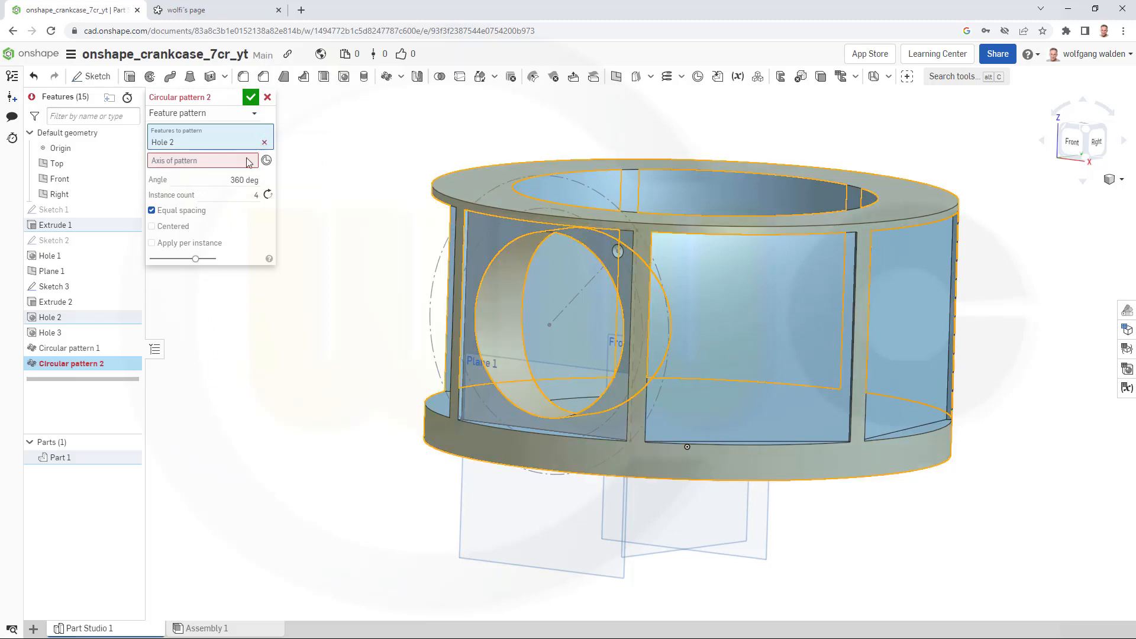
{"action": "left_click", "coordinate": [738, 461]}
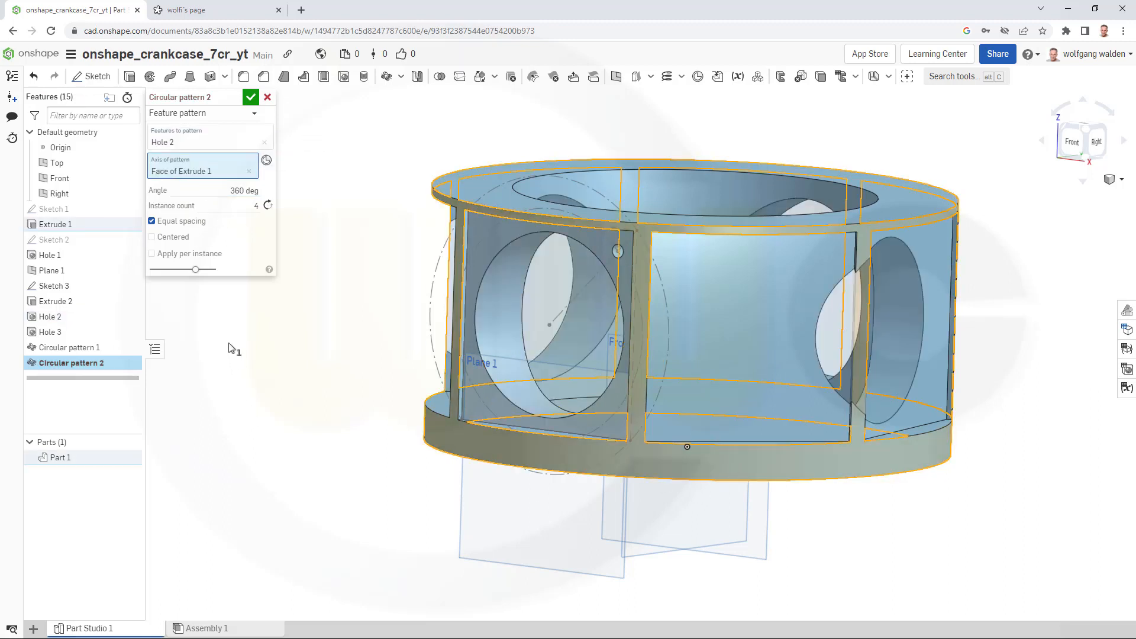
{"action": "left_click", "coordinate": [252, 206]}
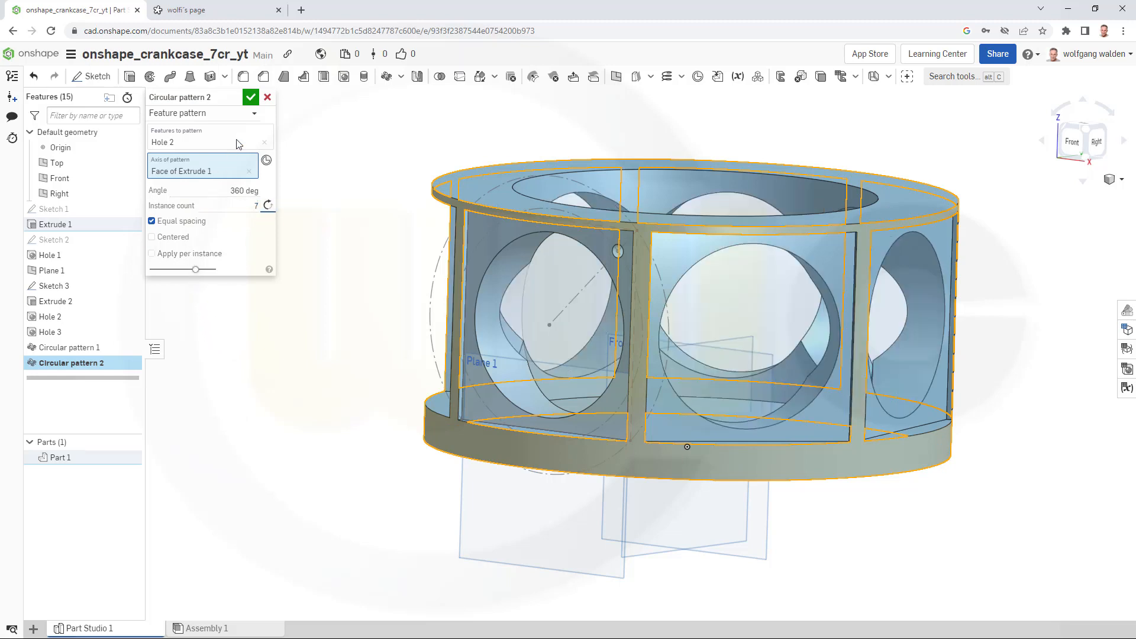
{"action": "left_click", "coordinate": [250, 96]}
- Create a circular feature pattern of Hole 3 around the axis of the Hole 2 face with 4 instances
{"action": "right_click_drag", "start_coordinate": [299, 278], "coordinate": [203, 190]}
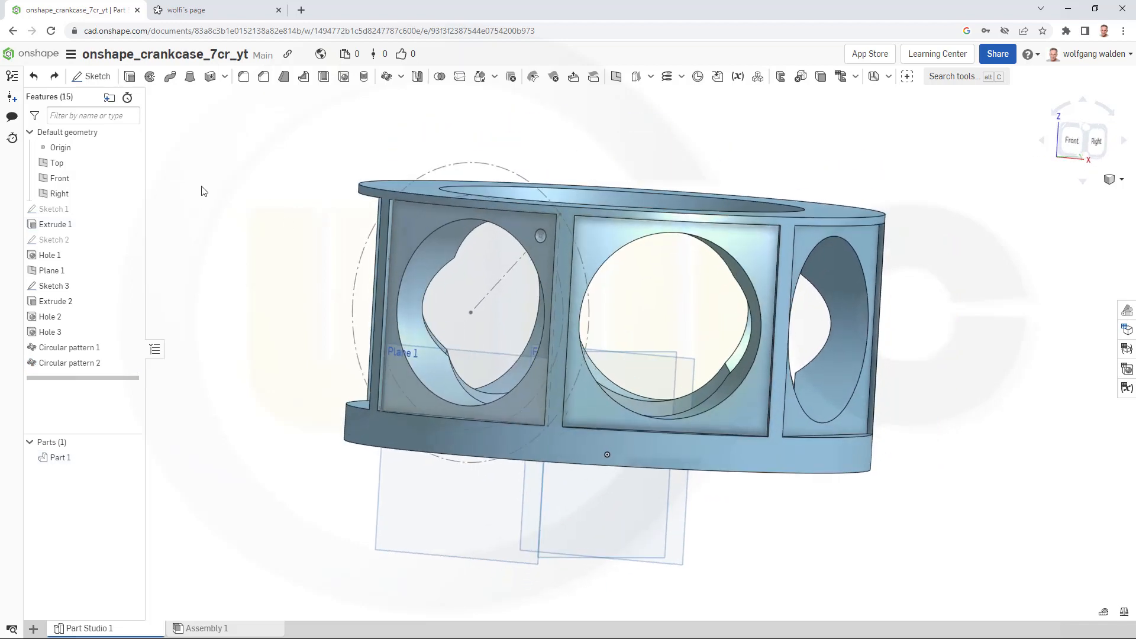
{"action": "left_click", "coordinate": [387, 76]}
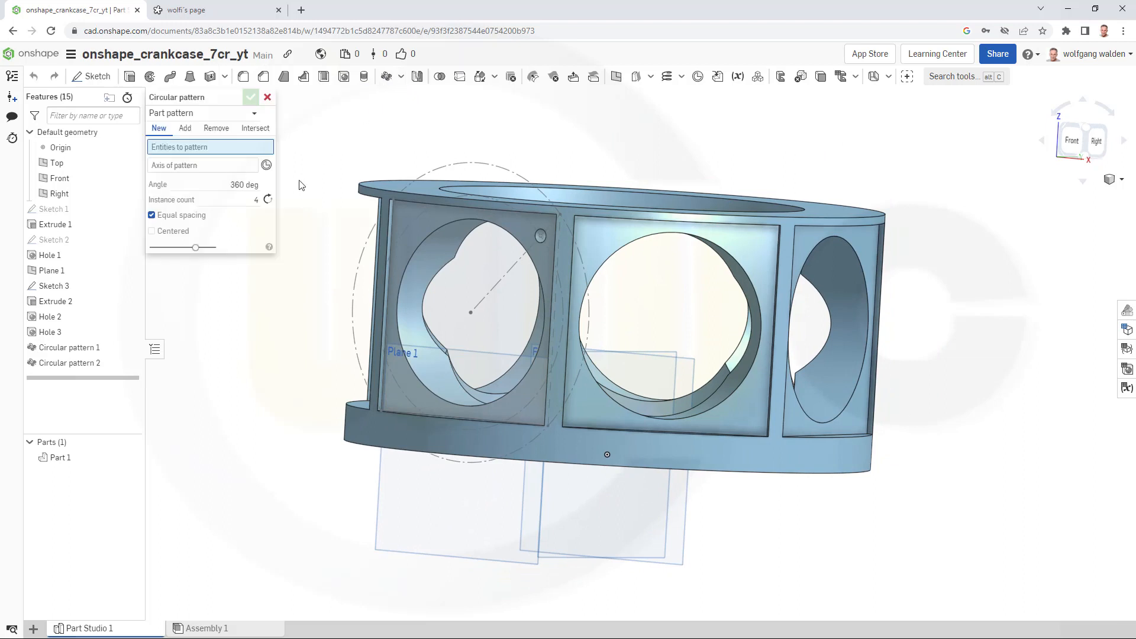
{"action": "left_click", "coordinate": [253, 114]}
{"action": "left_click", "coordinate": [202, 150]}
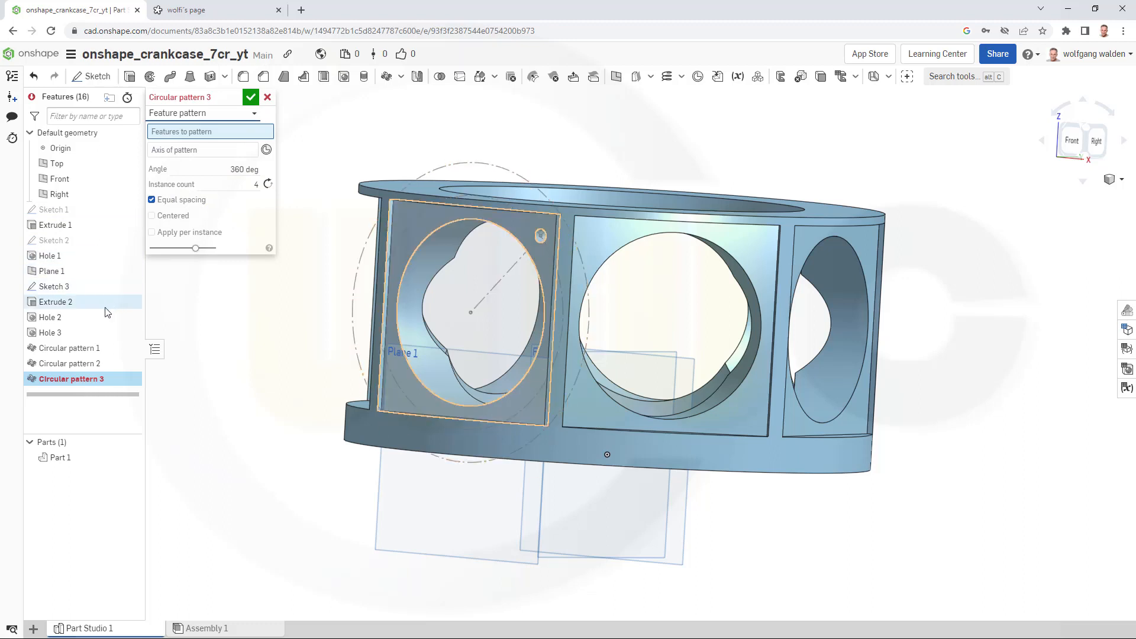
{"action": "left_click", "coordinate": [64, 333]}
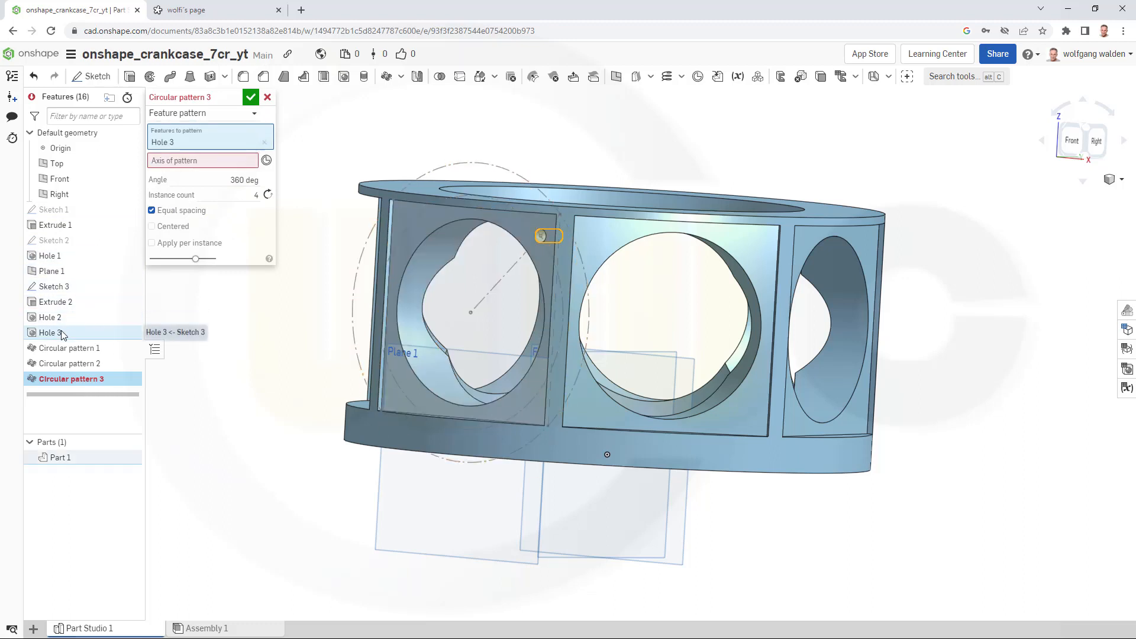
{"action": "left_click", "coordinate": [175, 162]}
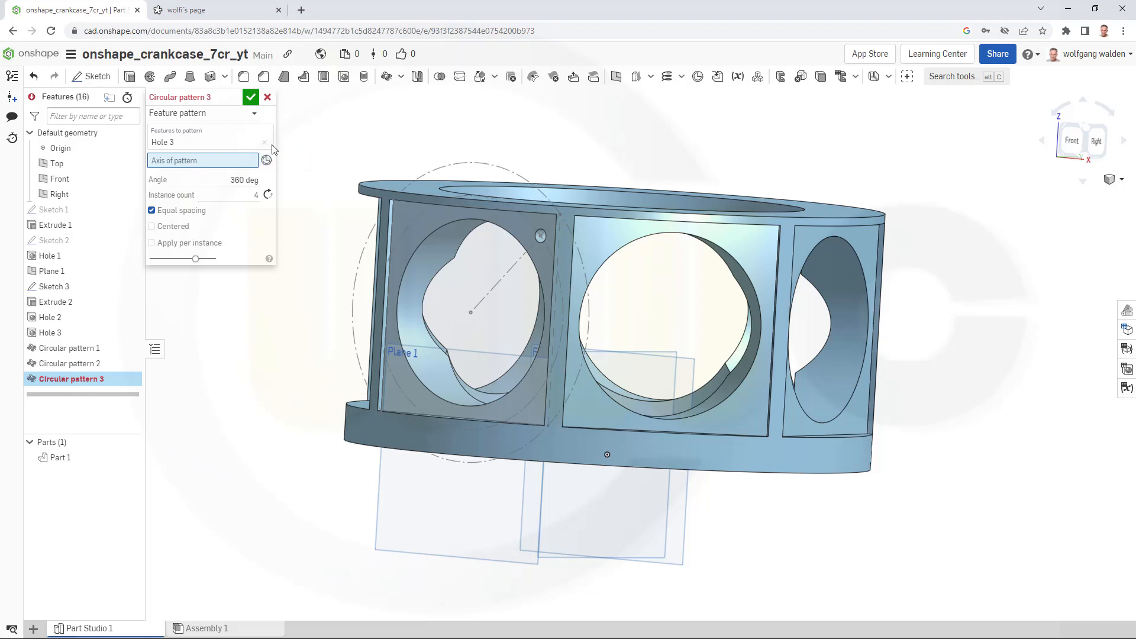
{"action": "left_click", "coordinate": [431, 368]}
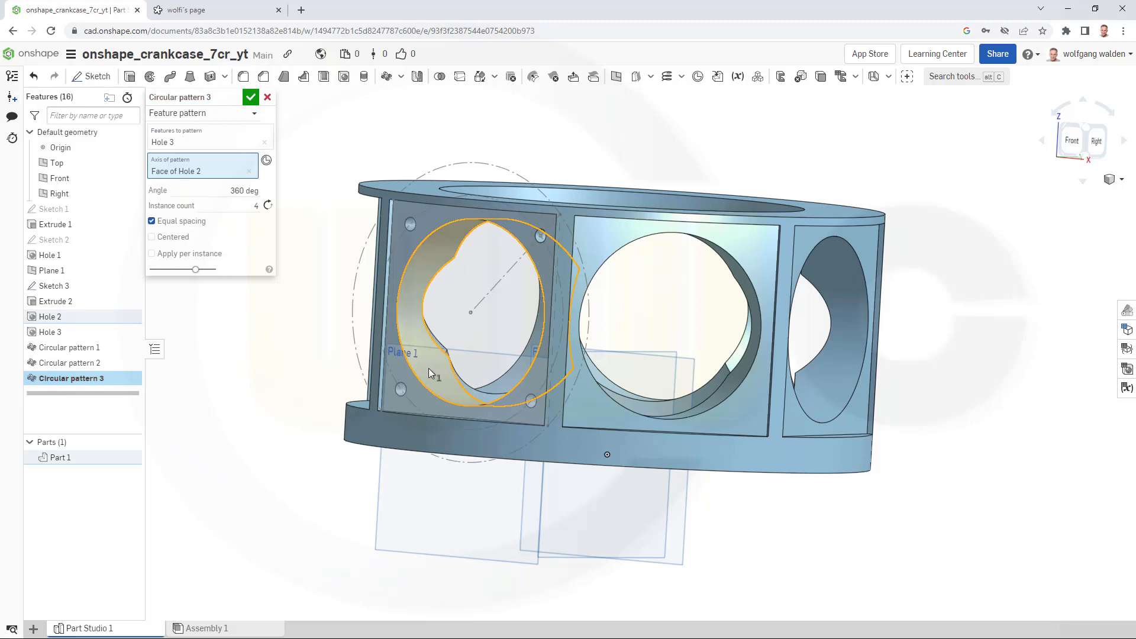
{"action": "left_click", "coordinate": [250, 98]}
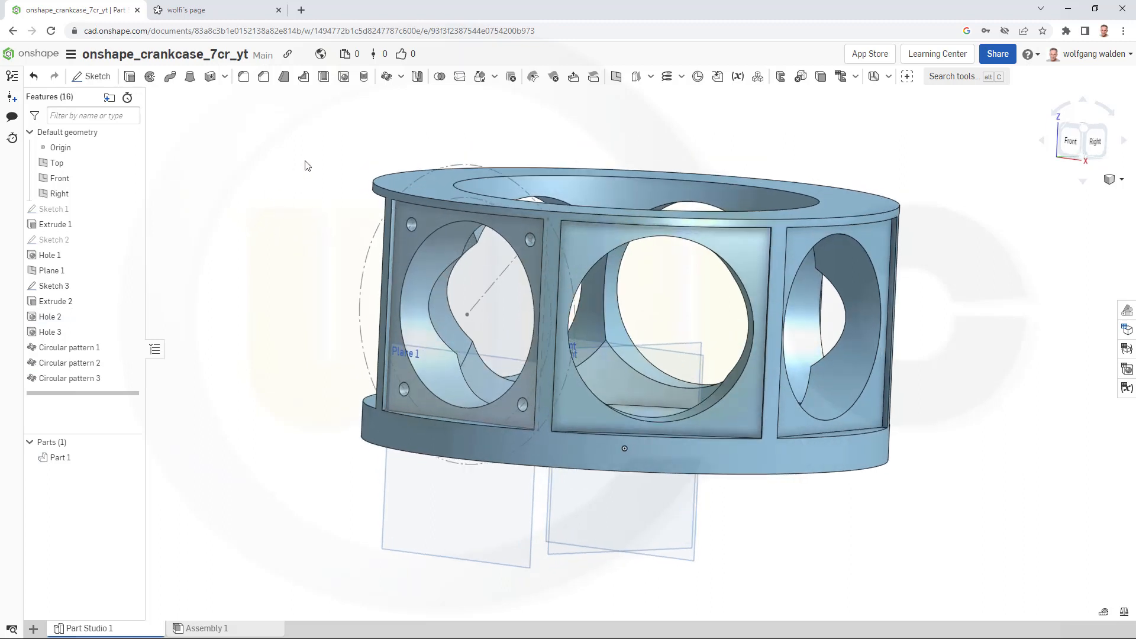
- Create a circular feature pattern of Hole 3 and Circular pattern 3 around the cylinder's face axis with 7 instances
{"action": "left_click", "coordinate": [387, 76]}
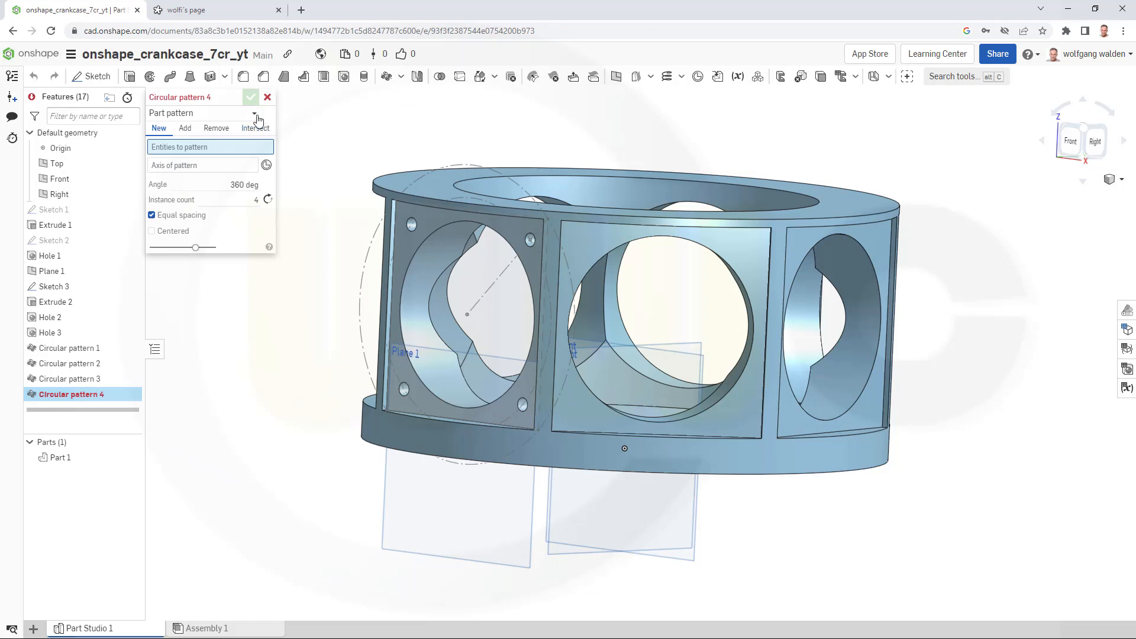
{"action": "left_click", "coordinate": [239, 117]}
{"action": "left_click", "coordinate": [179, 147]}
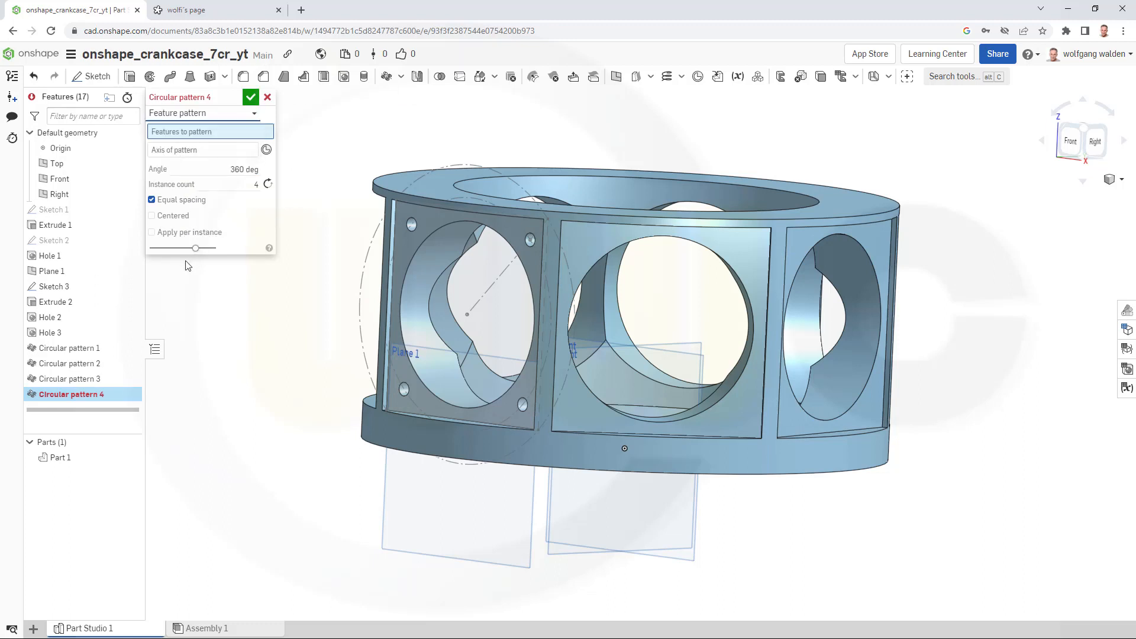
{"action": "left_click", "coordinate": [54, 335]}
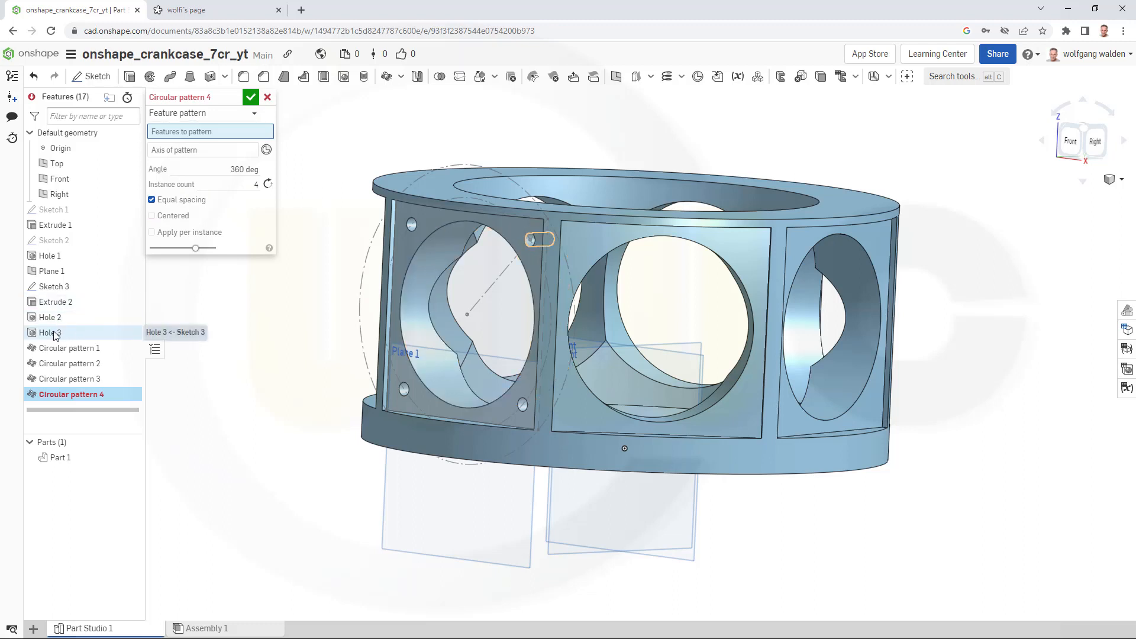
{"action": "left_click", "coordinate": [87, 379]}
{"action": "left_click", "coordinate": [190, 176]}
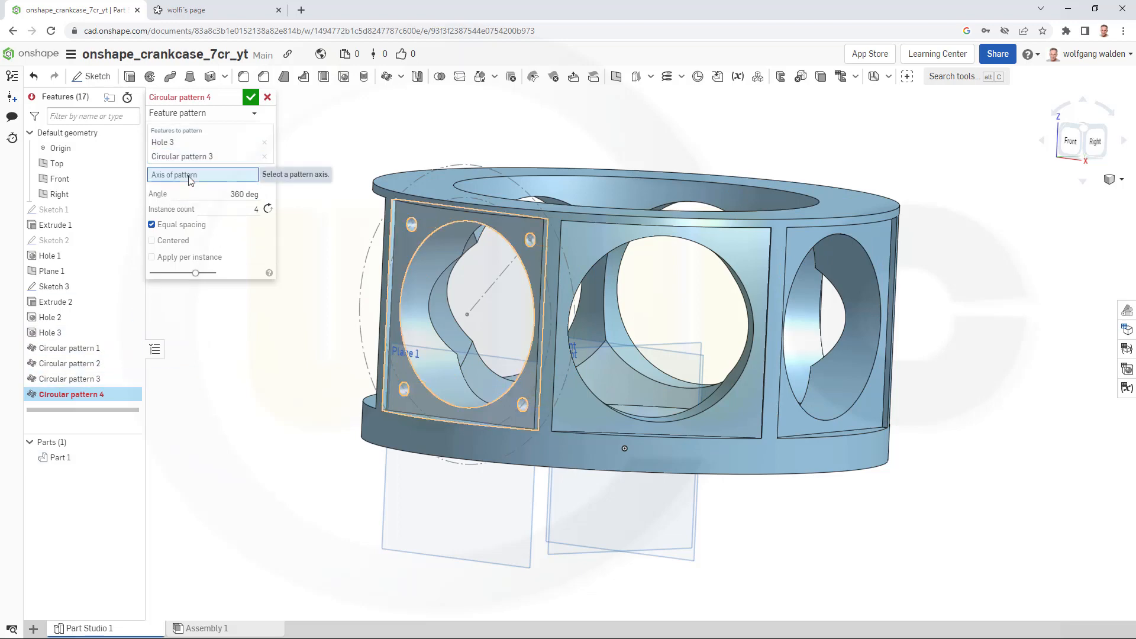
{"action": "left_click", "coordinate": [676, 460]}
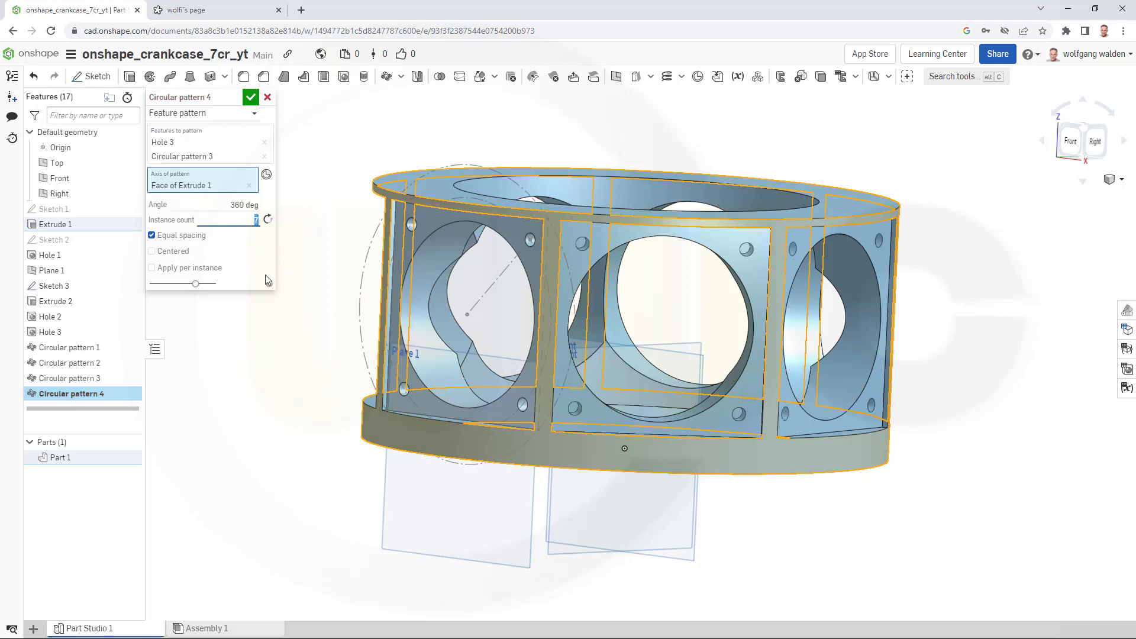
{"action": "left_click", "coordinate": [251, 97]}
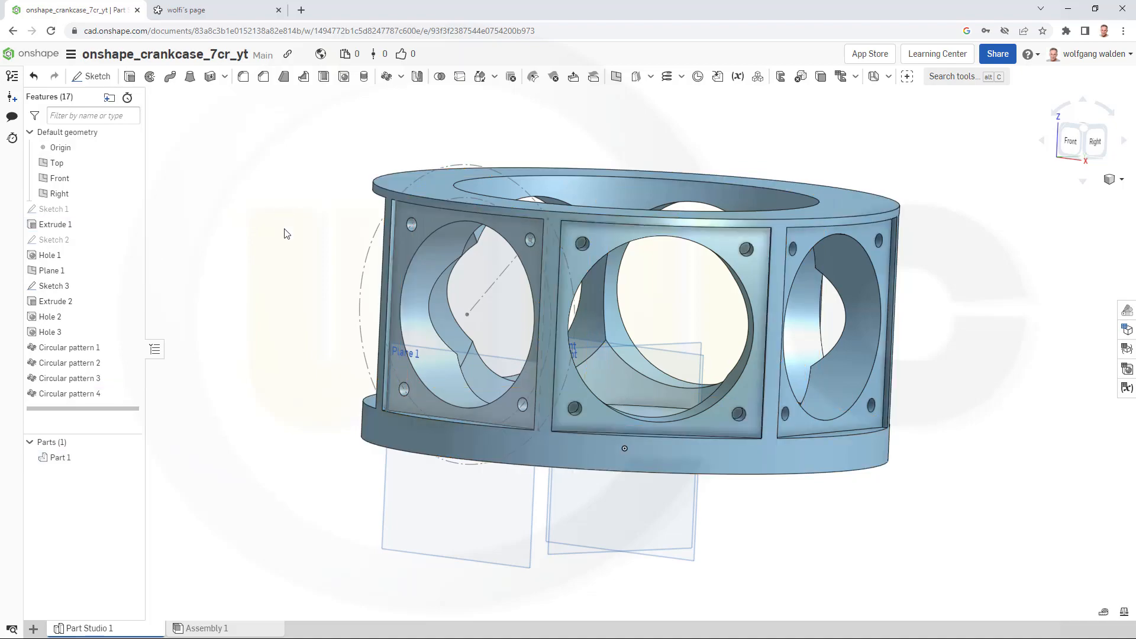
- Start a new sketch on the Front plane and draw an 80 mm diameter circle beside the part
{"action": "right_click_drag", "start_coordinate": [287, 233], "coordinate": [266, 278]}
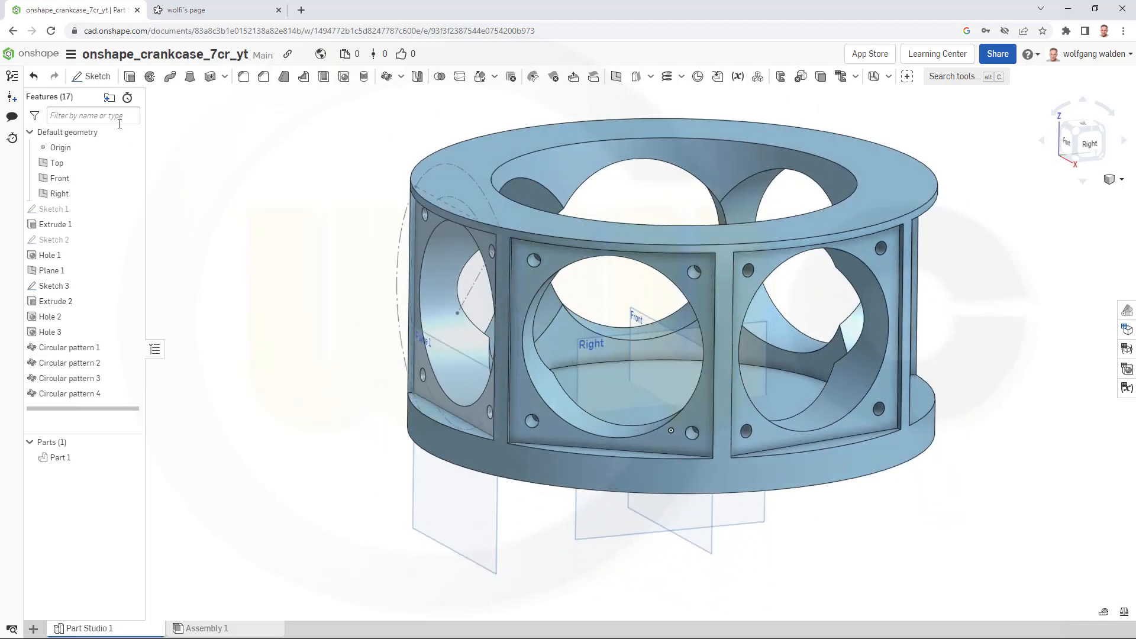
{"action": "left_click", "coordinate": [91, 77]}
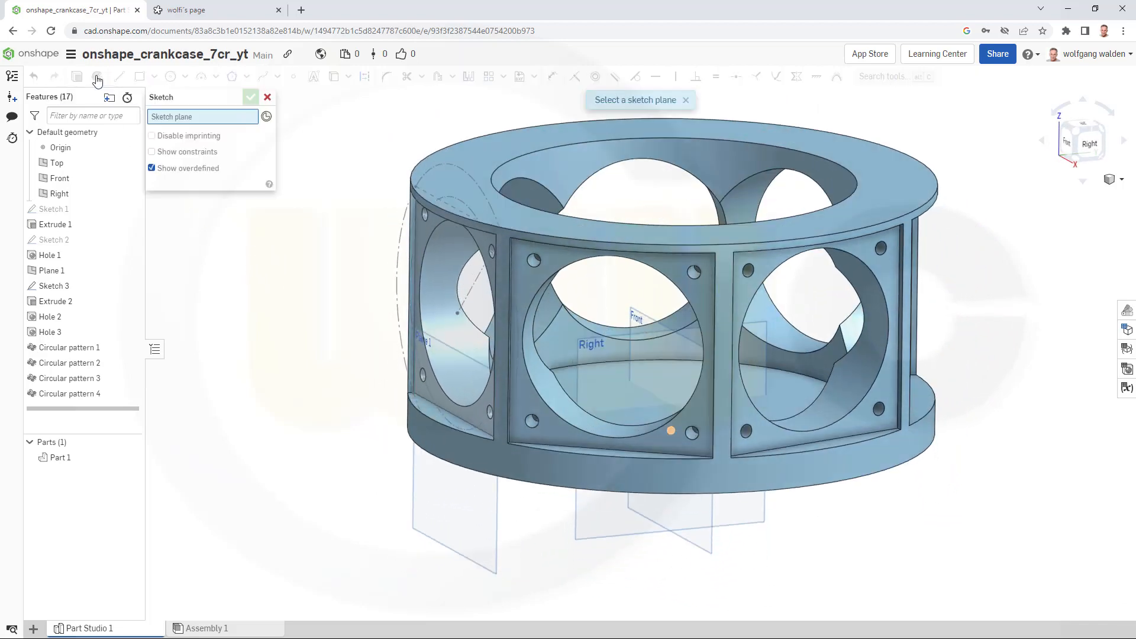
{"action": "left_click", "coordinate": [54, 179]}
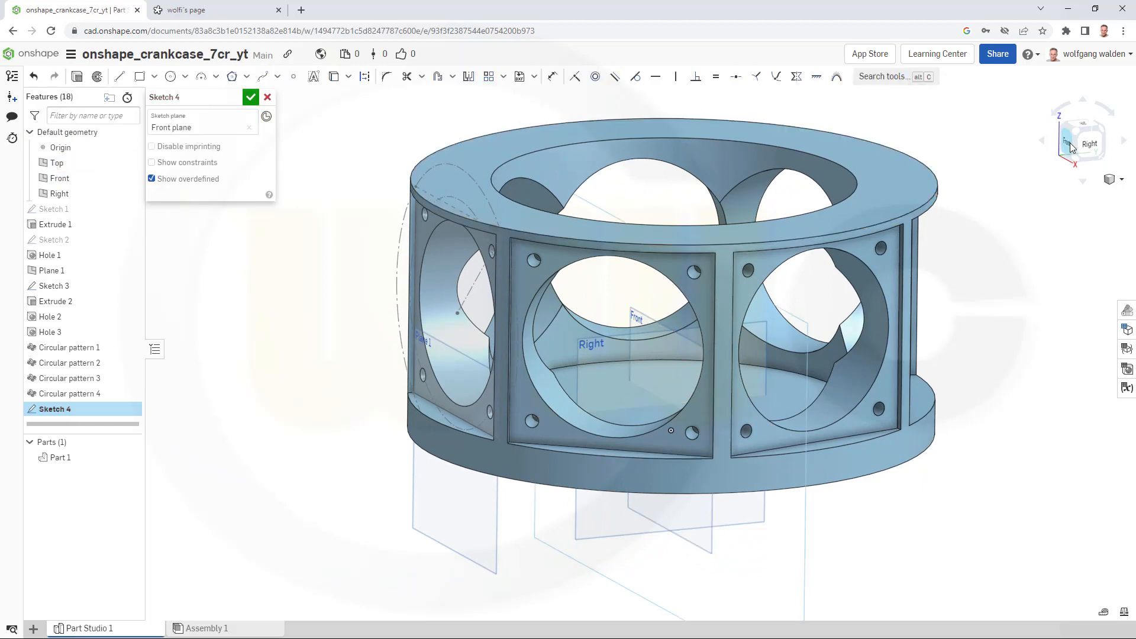
{"action": "left_click", "coordinate": [1071, 147]}
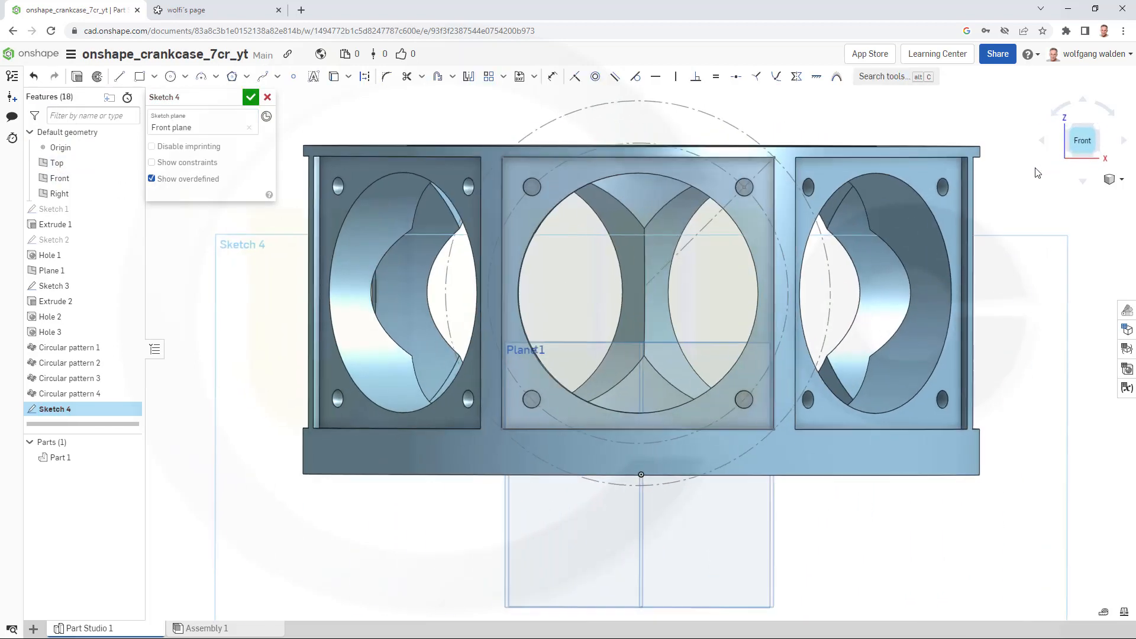
{"action": "left_click", "coordinate": [171, 77]}
{"action": "scroll", "coordinate": [1043, 316], "scroll_direction": "down", "scroll_amount": 3}
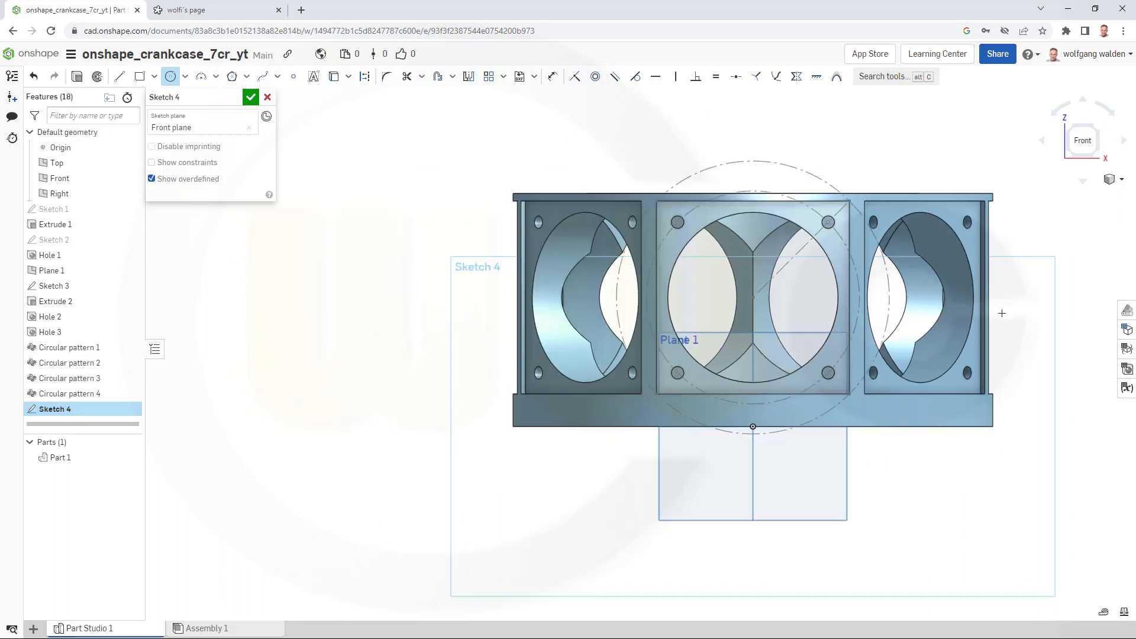
{"action": "middle_click_drag", "start_coordinate": [997, 311], "coordinate": [697, 306]}
{"action": "left_click", "coordinate": [878, 292]}
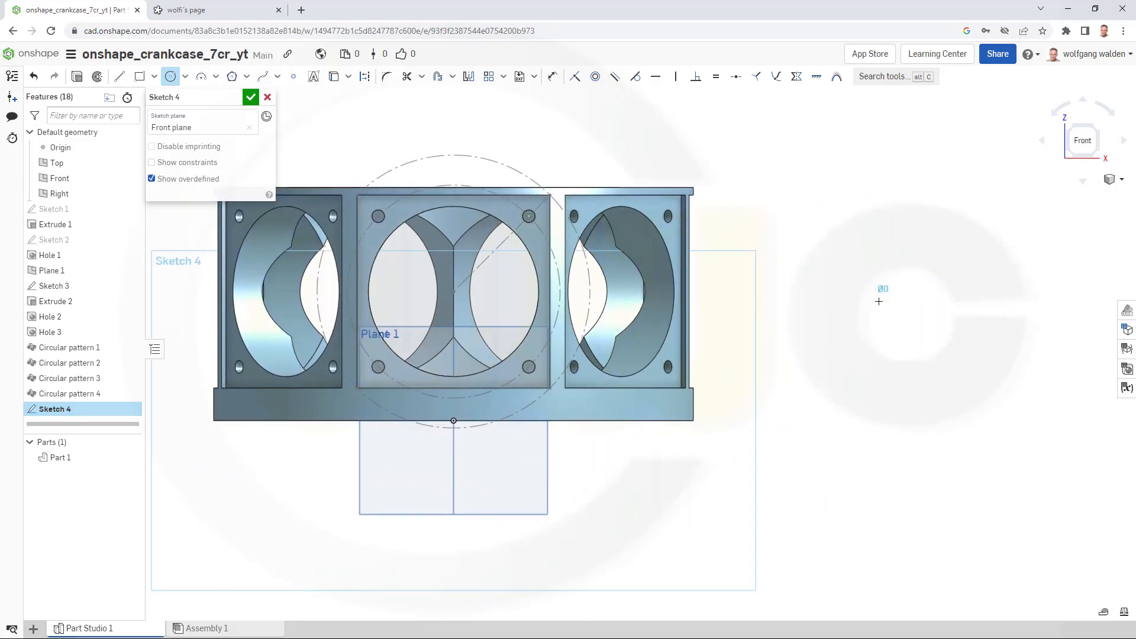
{"action": "left_click", "coordinate": [909, 331]}
{"action": "type", "text": "8"}
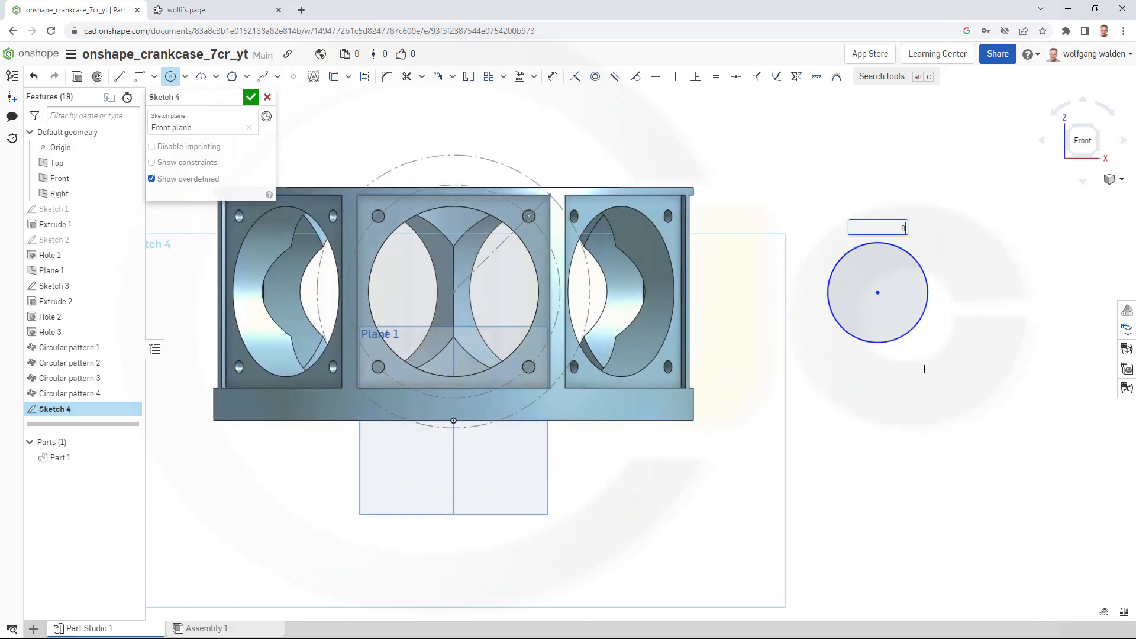
{"action": "type", "text": "0"}
{"action": "key", "text": "Return"}
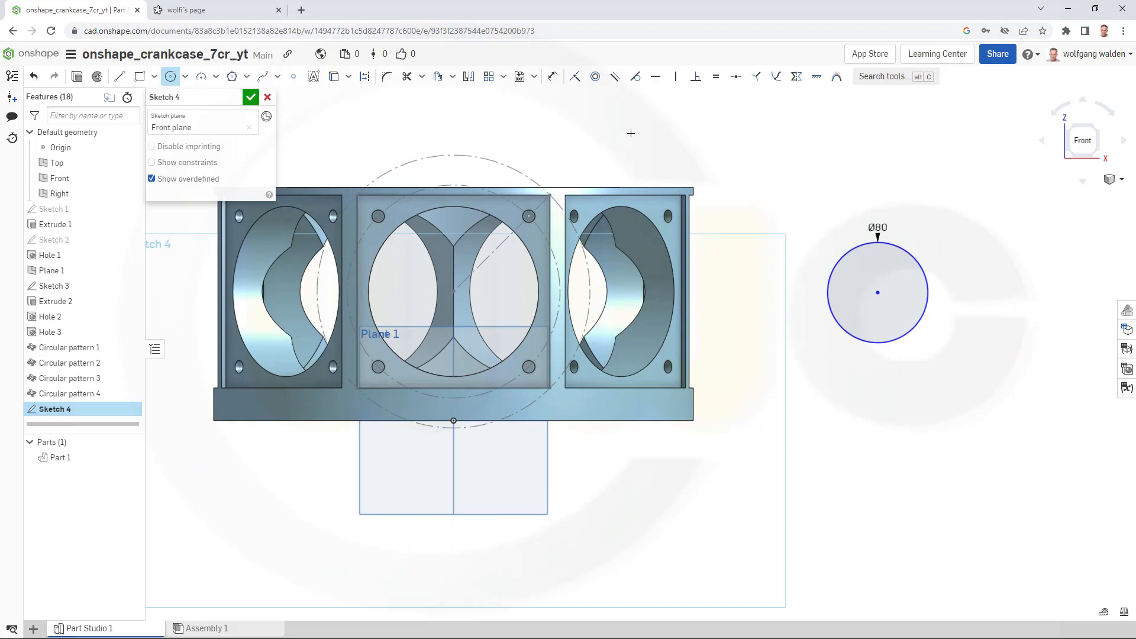
- Dimension the circle's centre 140 mm horizontally and 103 mm vertically from the origin
{"action": "left_click", "coordinate": [553, 83]}
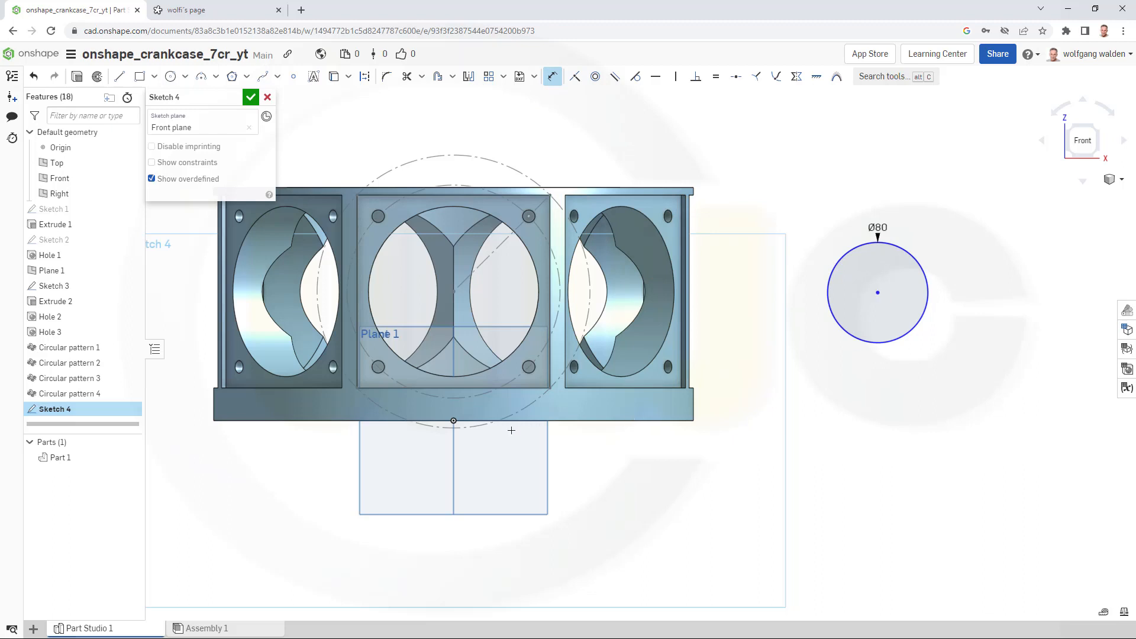
{"action": "left_click", "coordinate": [454, 421]}
{"action": "left_click", "coordinate": [877, 292]}
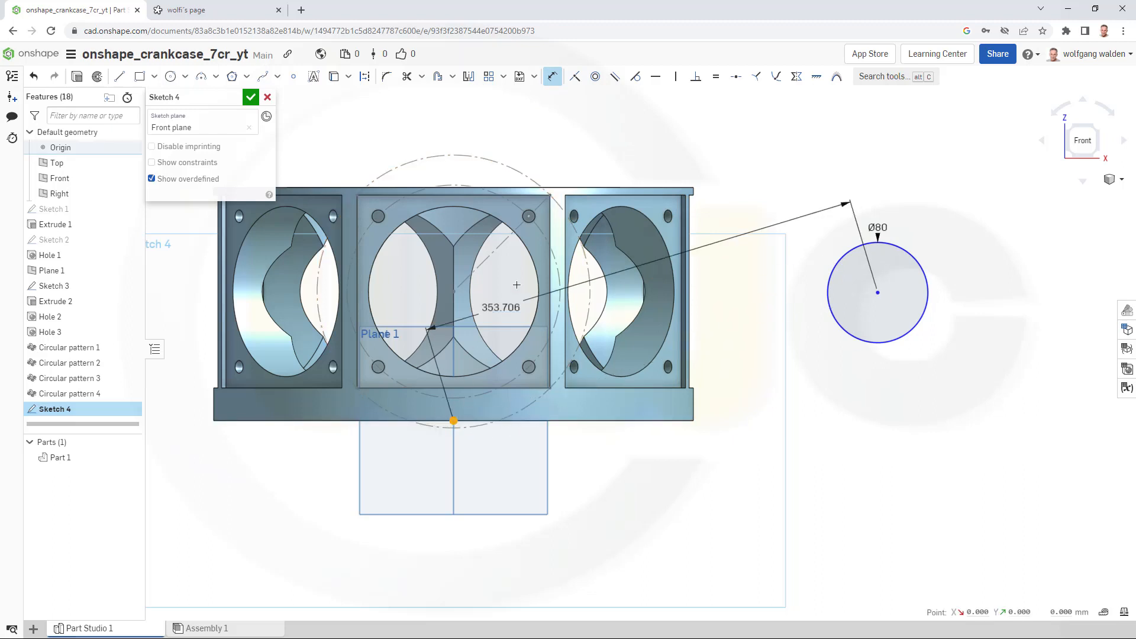
{"action": "left_click", "coordinate": [635, 121]}
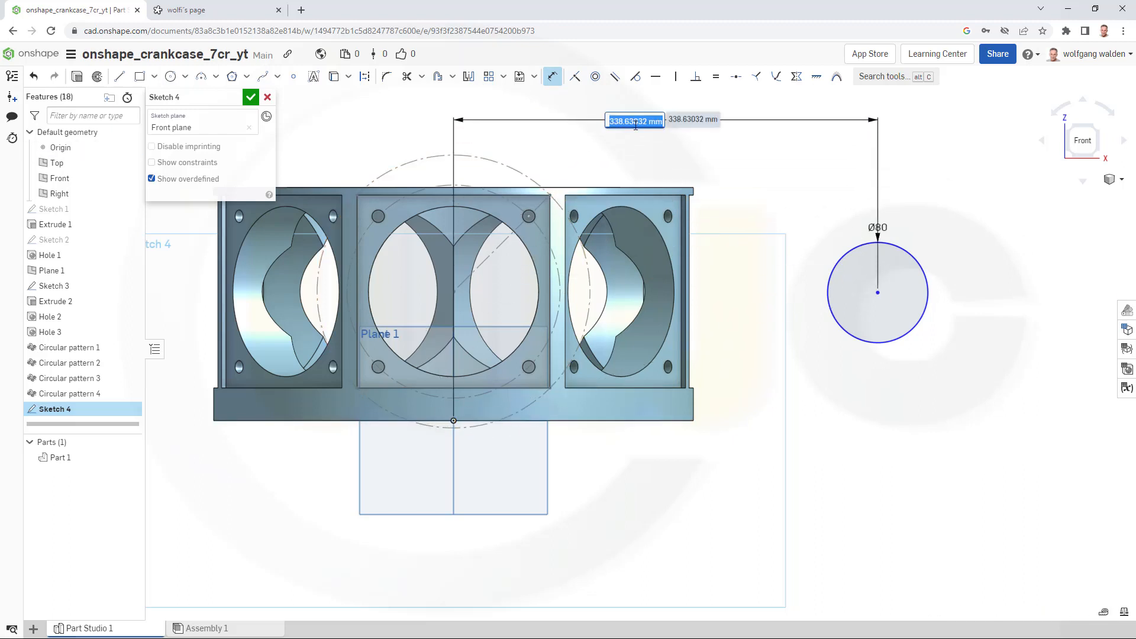
{"action": "type", "text": "140"}
{"action": "key", "text": "Return"}
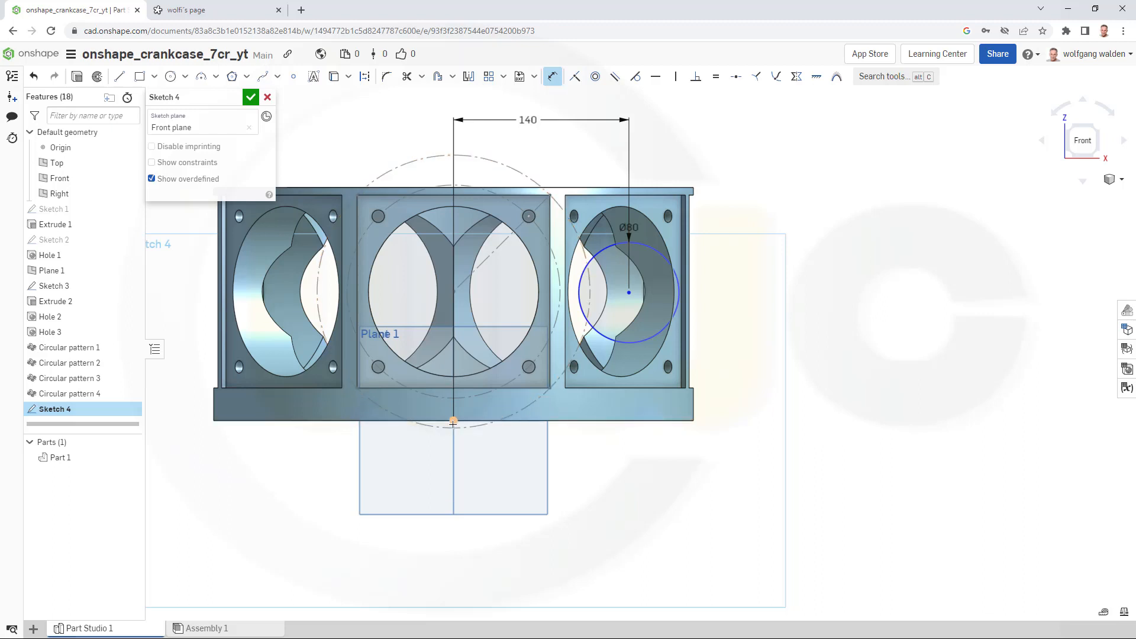
{"action": "left_click", "coordinate": [453, 421]}
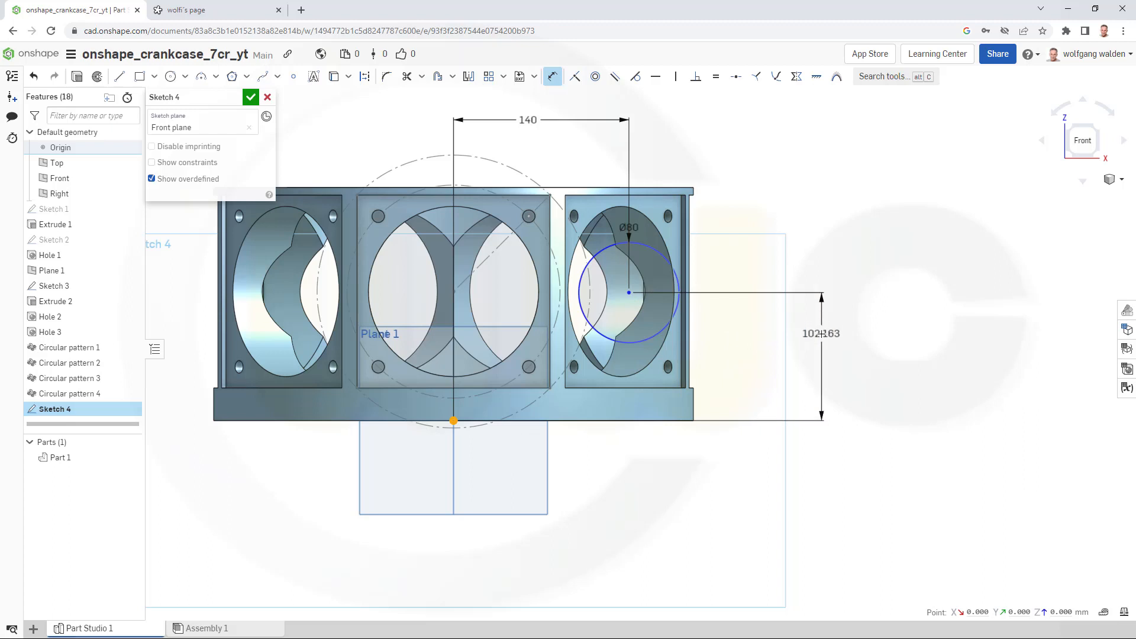
{"action": "left_click", "coordinate": [822, 336]}
{"action": "type", "text": "10"}
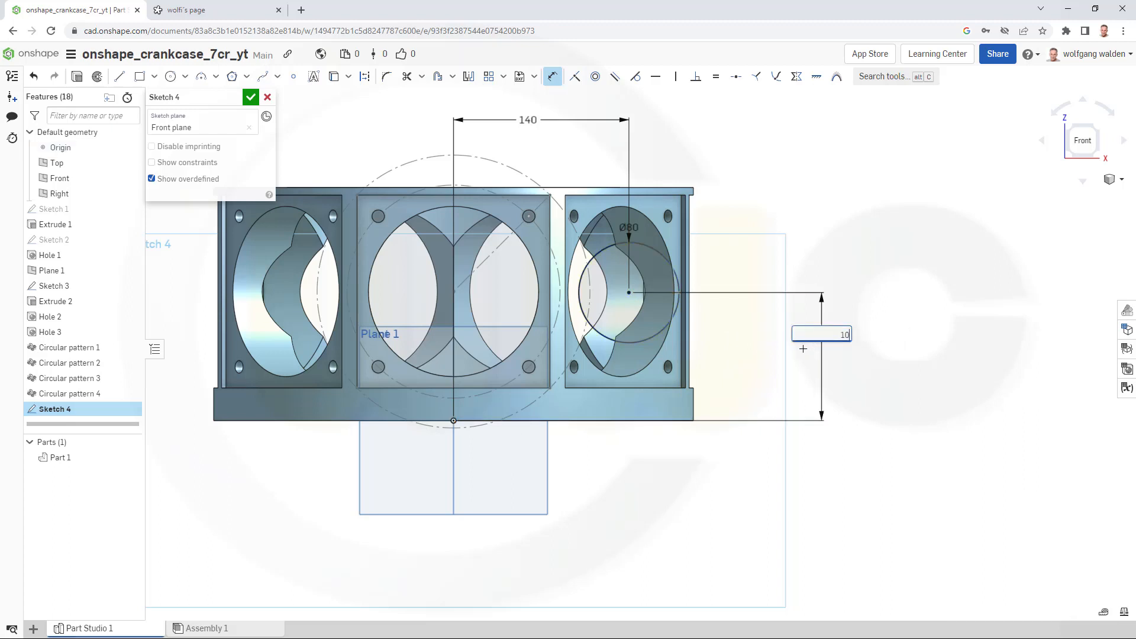
{"action": "type", "text": "3"}
{"action": "key", "text": "Return"}
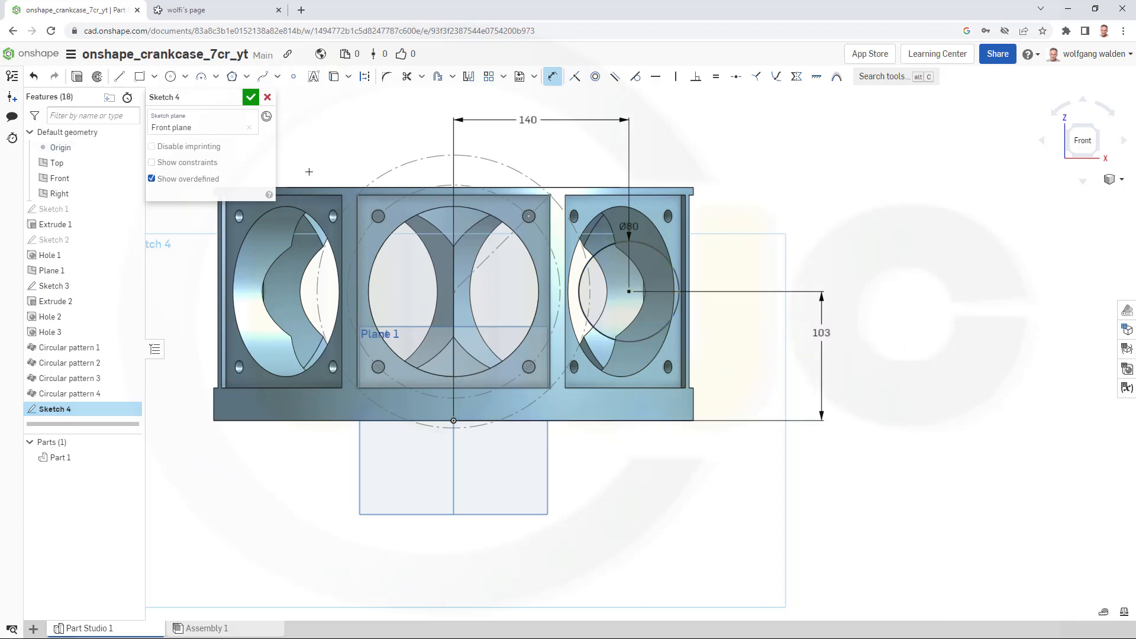
- Finish the sketch and revolve-remove its circle region a full turn about the cylinder face's axis
{"action": "left_click", "coordinate": [250, 97]}
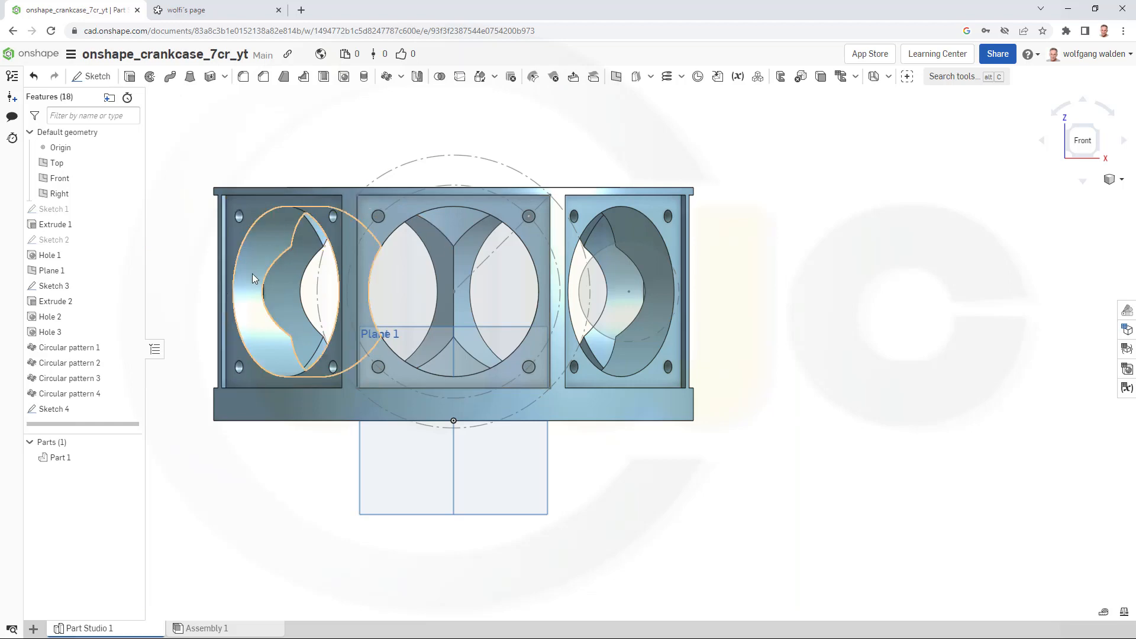
{"action": "right_click_drag", "start_coordinate": [332, 296], "coordinate": [437, 311]}
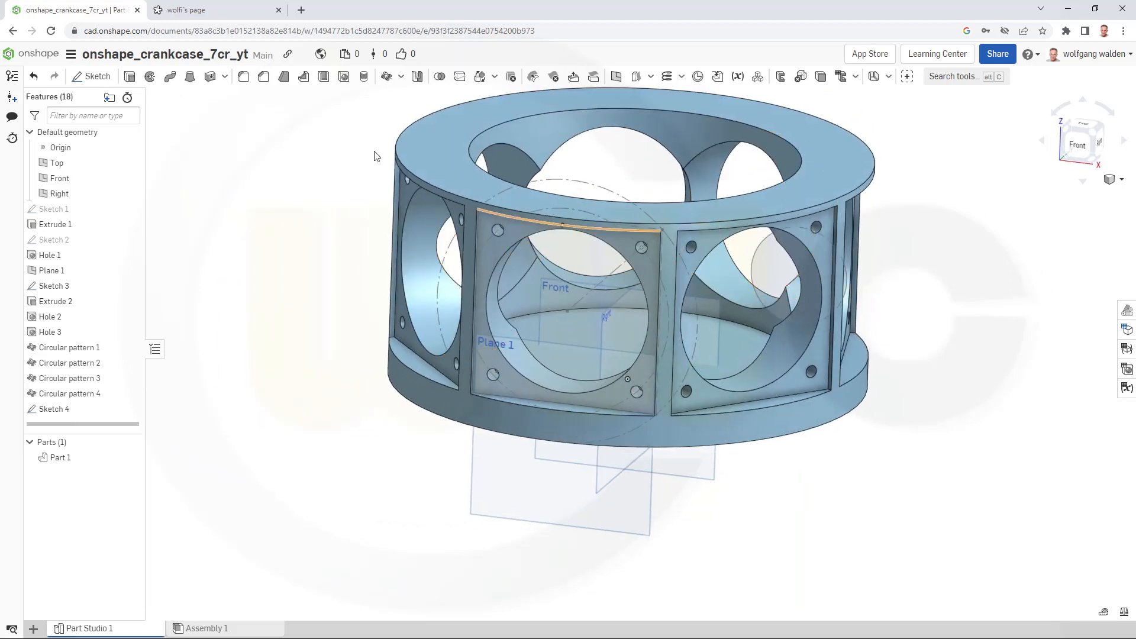
{"action": "left_click", "coordinate": [150, 76]}
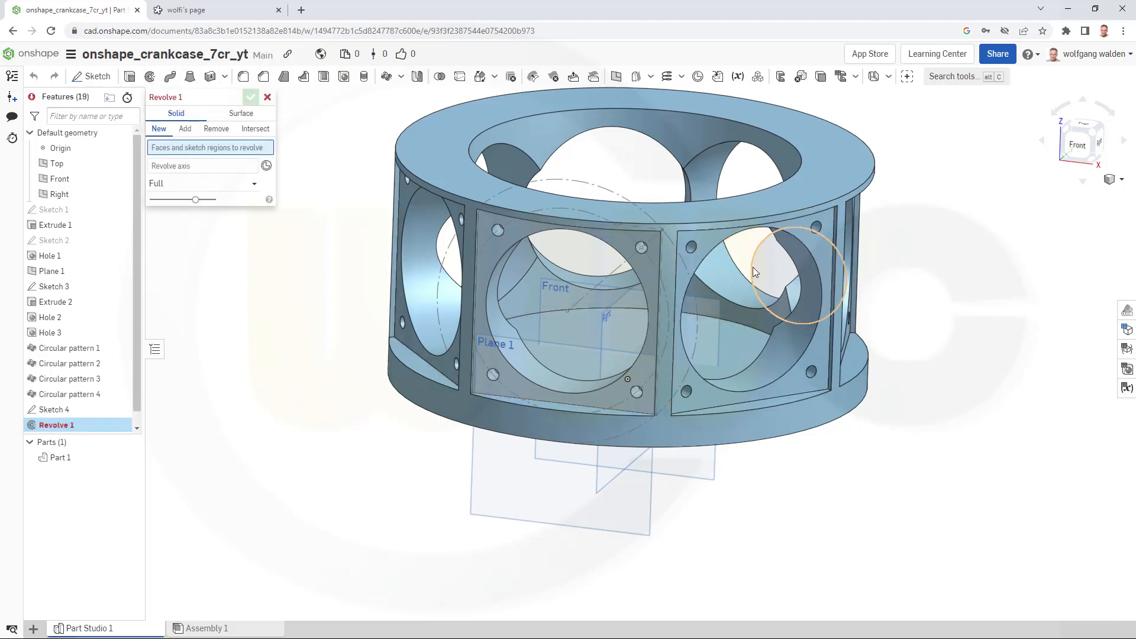
{"action": "left_click", "coordinate": [216, 133]}
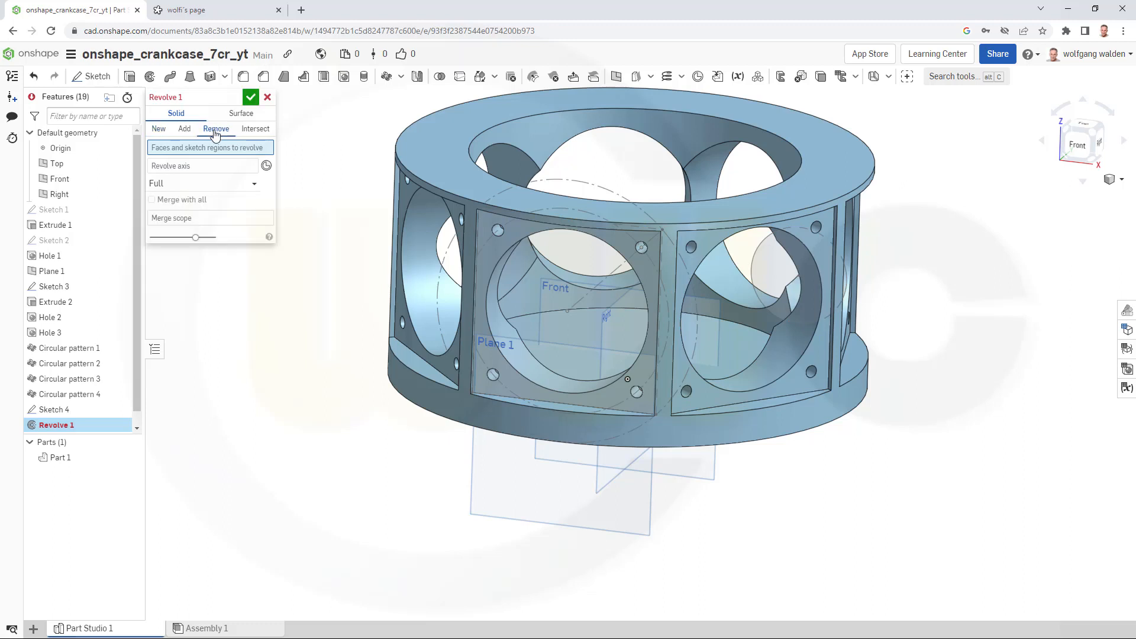
{"action": "left_click", "coordinate": [758, 267]}
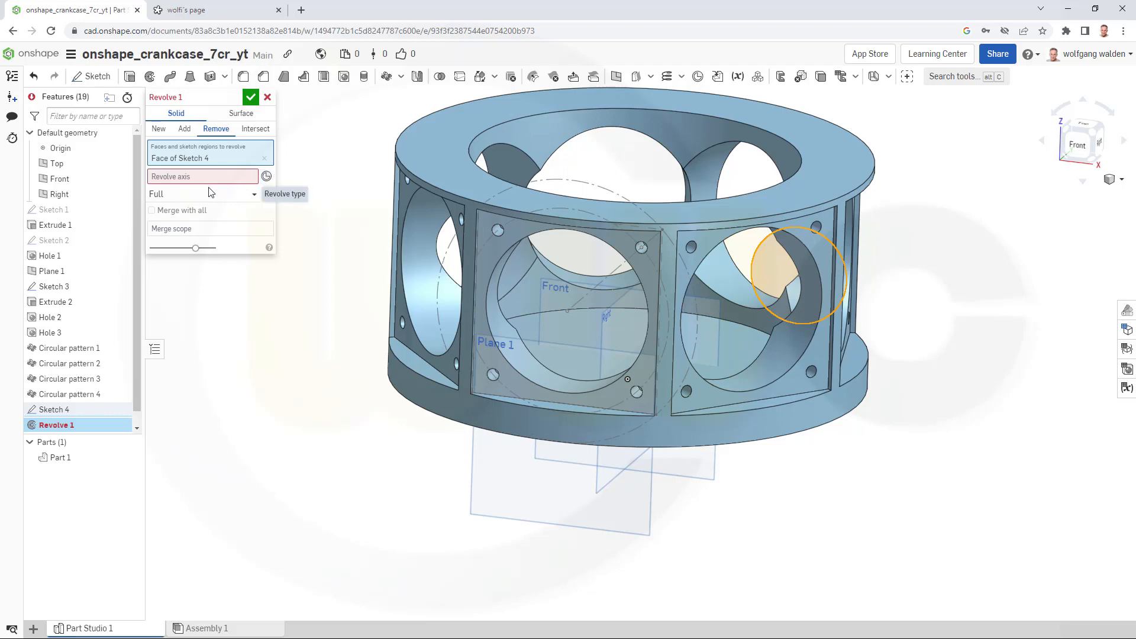
{"action": "left_click", "coordinate": [157, 175]}
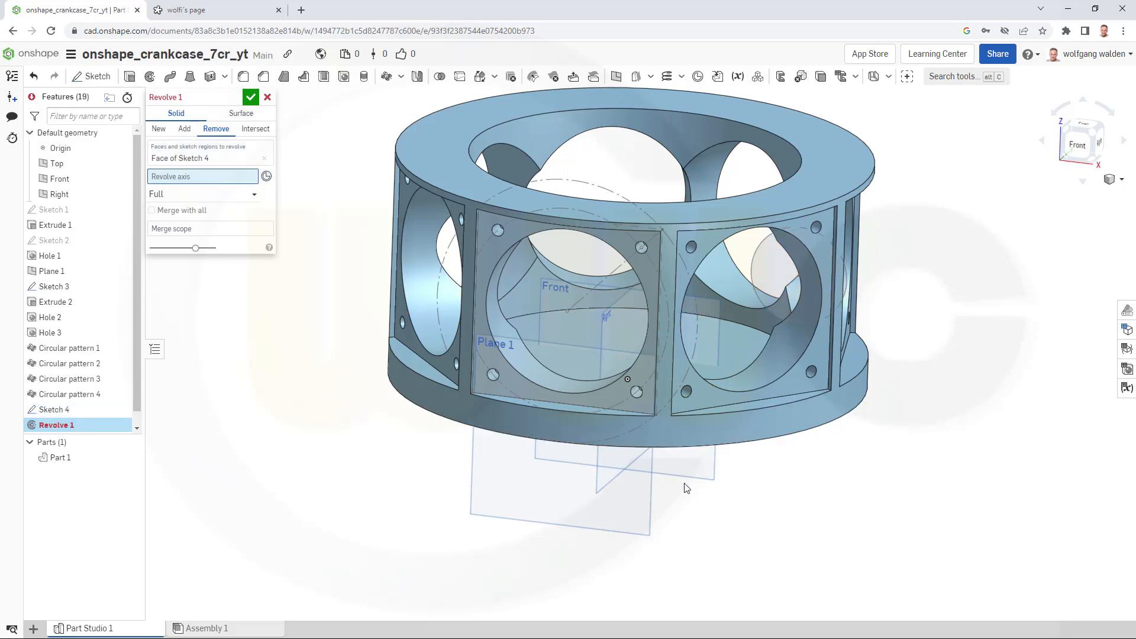
{"action": "left_click", "coordinate": [707, 439]}
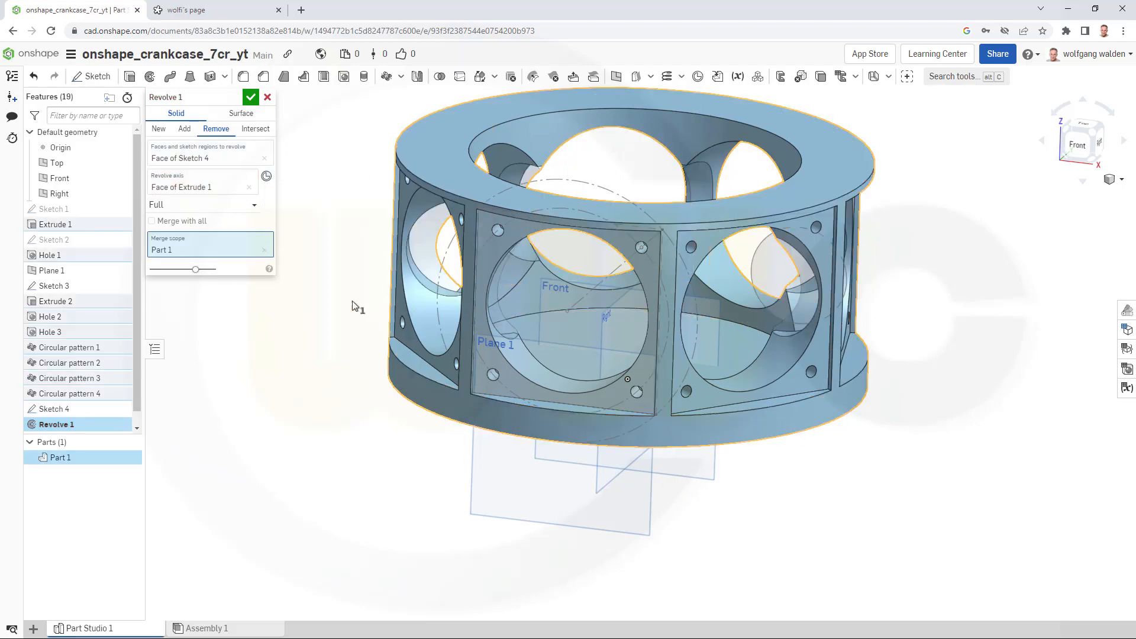
{"action": "left_click", "coordinate": [250, 98]}
- Reorder the feature list so Sketch 4 and Revolve 1 come right after Extrude 2, before Hole 2
{"action": "mouse_move", "coordinate": [282, 201]}
{"action": "right_mouse_down"}
{"action": "mouse_move", "coordinate": [292, 220]}
{"action": "mouse_move", "coordinate": [278, 189]}
{"action": "right_mouse_up"}
{"action": "scroll", "coordinate": [273, 153], "scroll_direction": "up", "scroll_amount": 2}
{"action": "scroll", "coordinate": [281, 180], "scroll_direction": "down", "scroll_amount": 2}
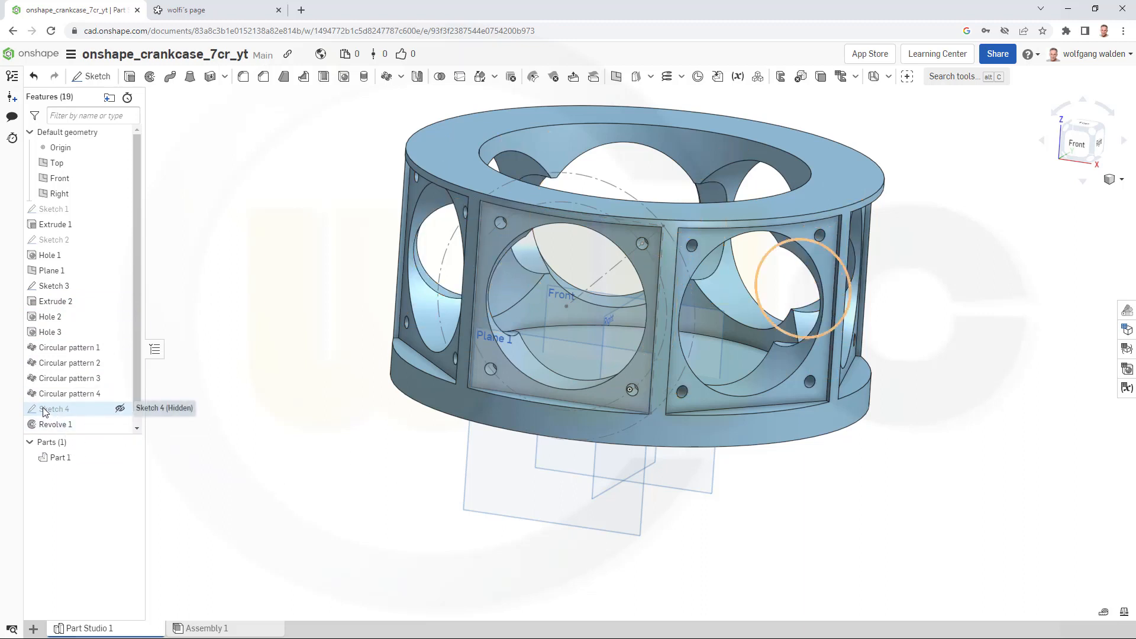
{"action": "left_click_drag", "start_coordinate": [44, 409], "coordinate": [57, 303]}
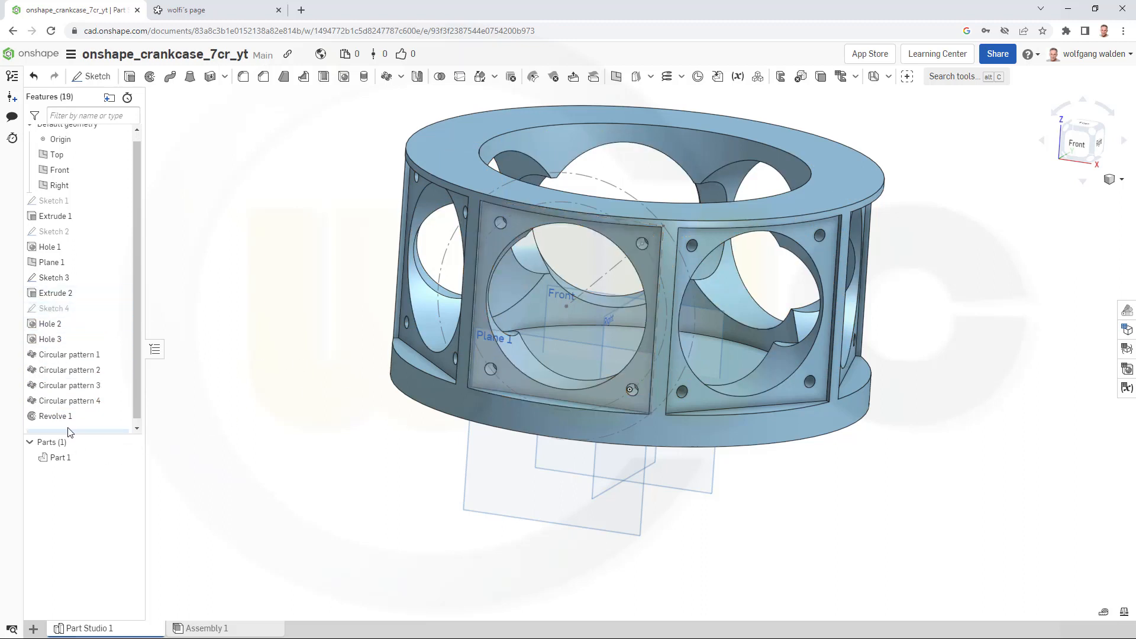
{"action": "left_click_drag", "start_coordinate": [52, 415], "coordinate": [68, 319]}
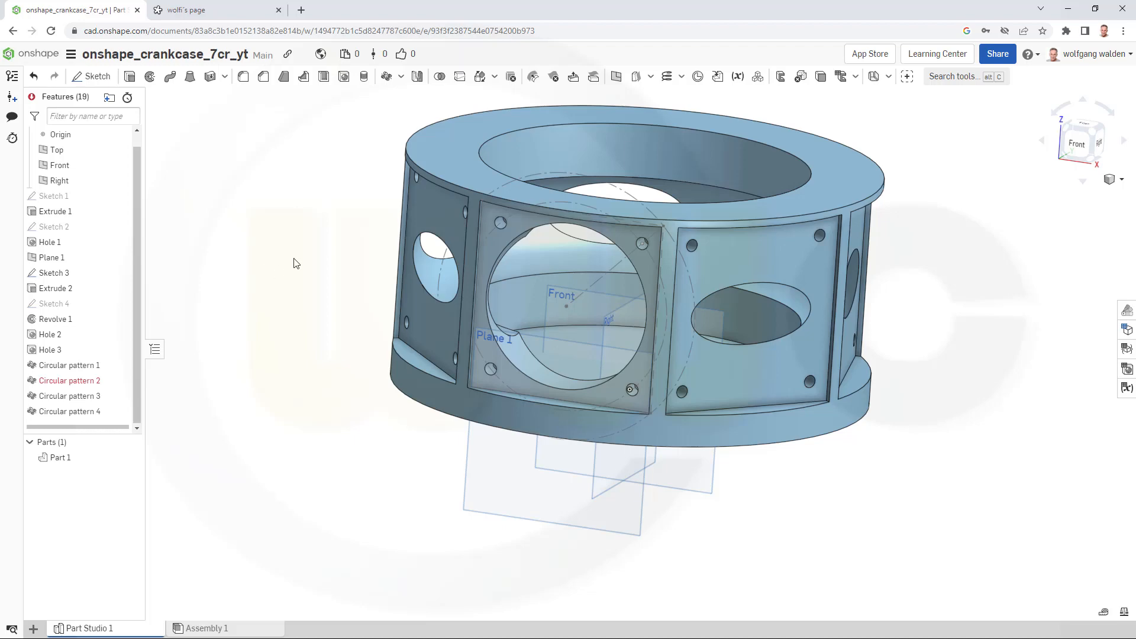
- Reopen Circular pattern 2 and accept it again to rebuild the pattern after the reorder
{"action": "right_click_drag", "start_coordinate": [296, 257], "coordinate": [195, 307]}
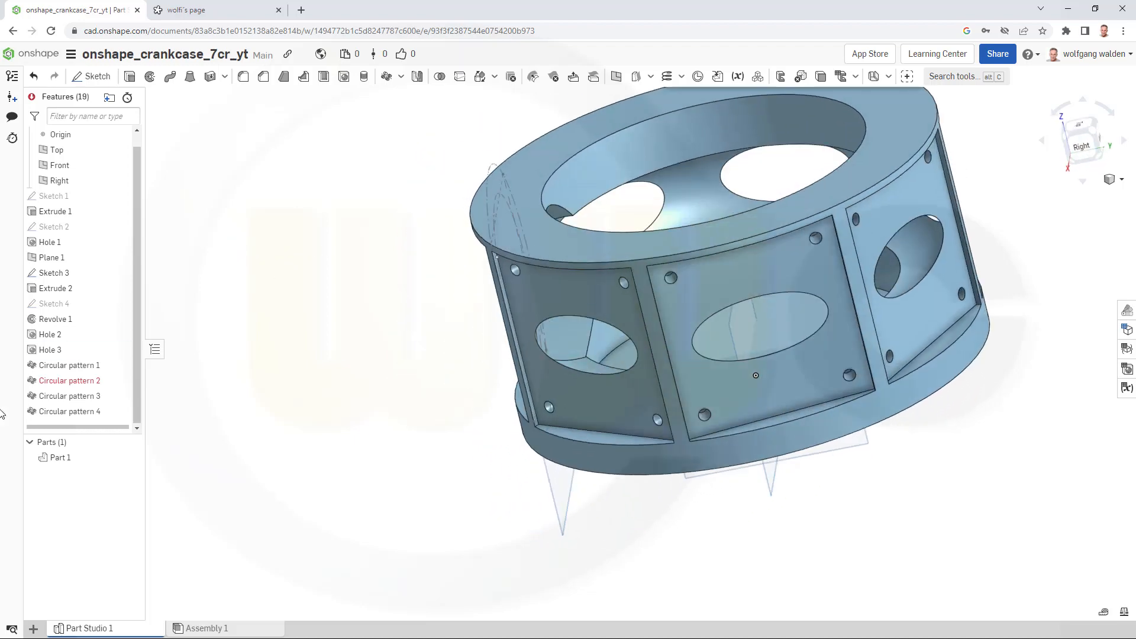
{"action": "double_click", "coordinate": [59, 382]}
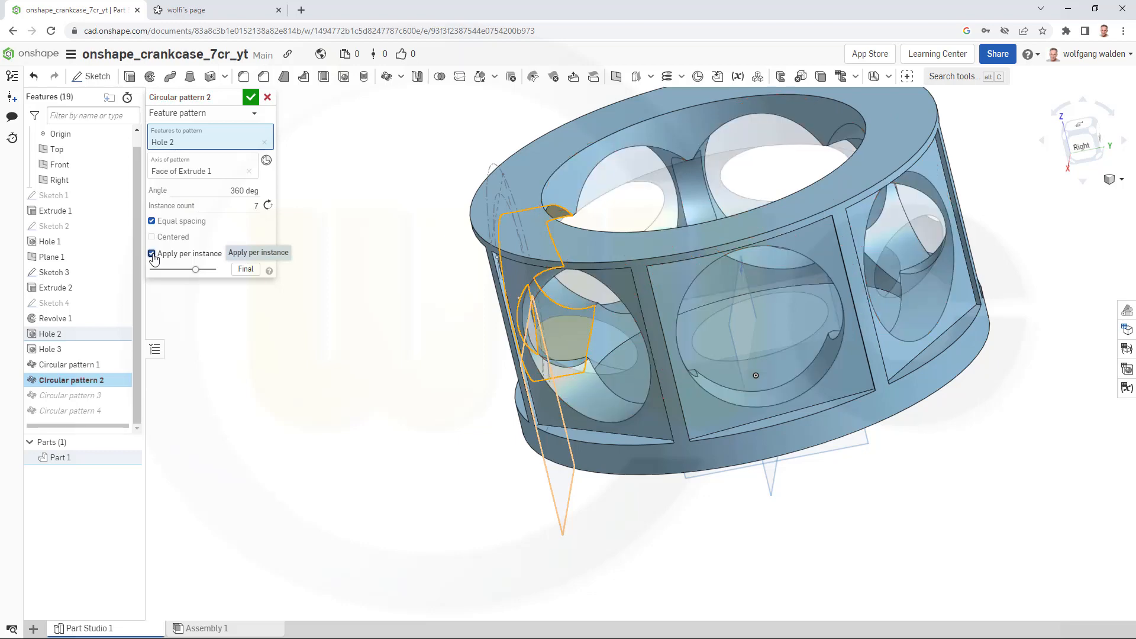
{"action": "left_click", "coordinate": [255, 99]}
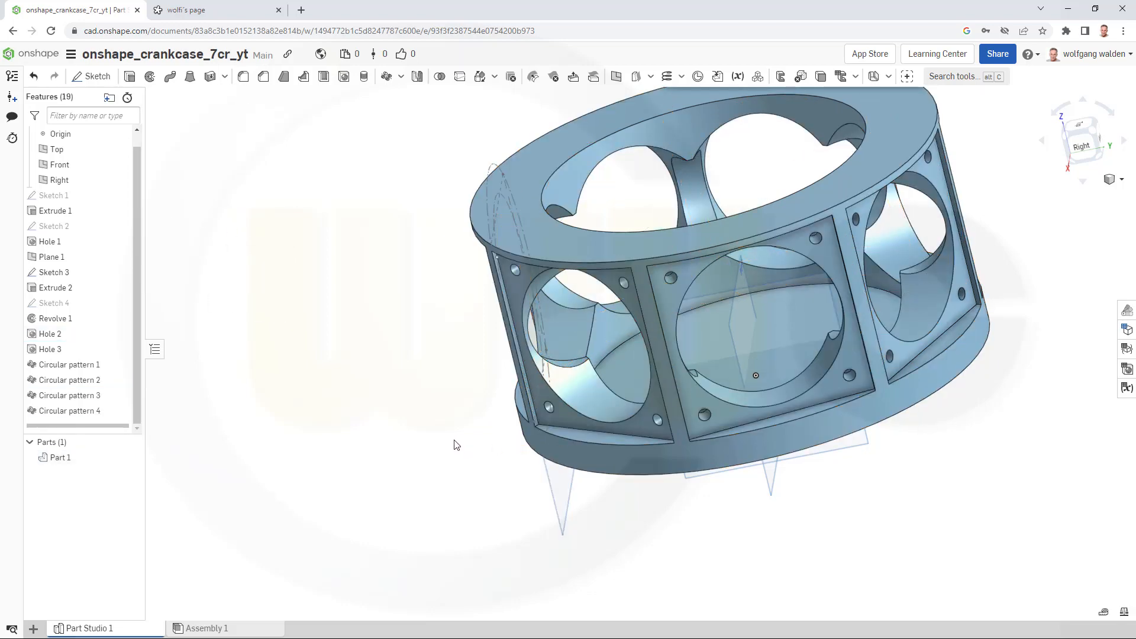
{"action": "right_click_drag", "start_coordinate": [400, 465], "coordinate": [373, 407]}
{"action": "right_click_drag", "start_coordinate": [321, 356], "coordinate": [265, 402]}
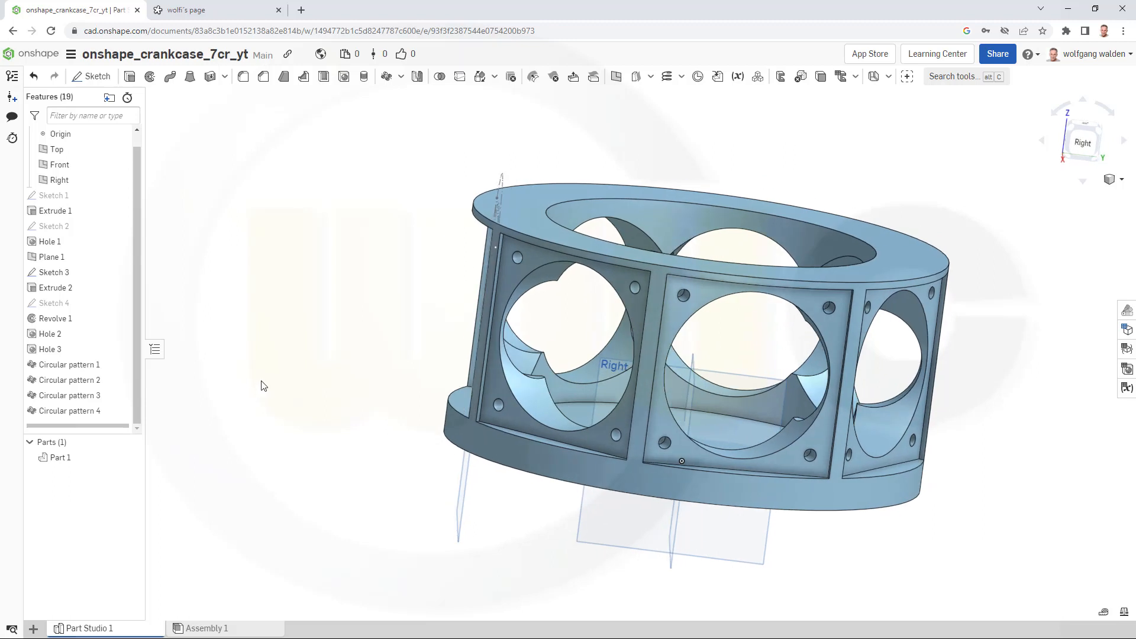